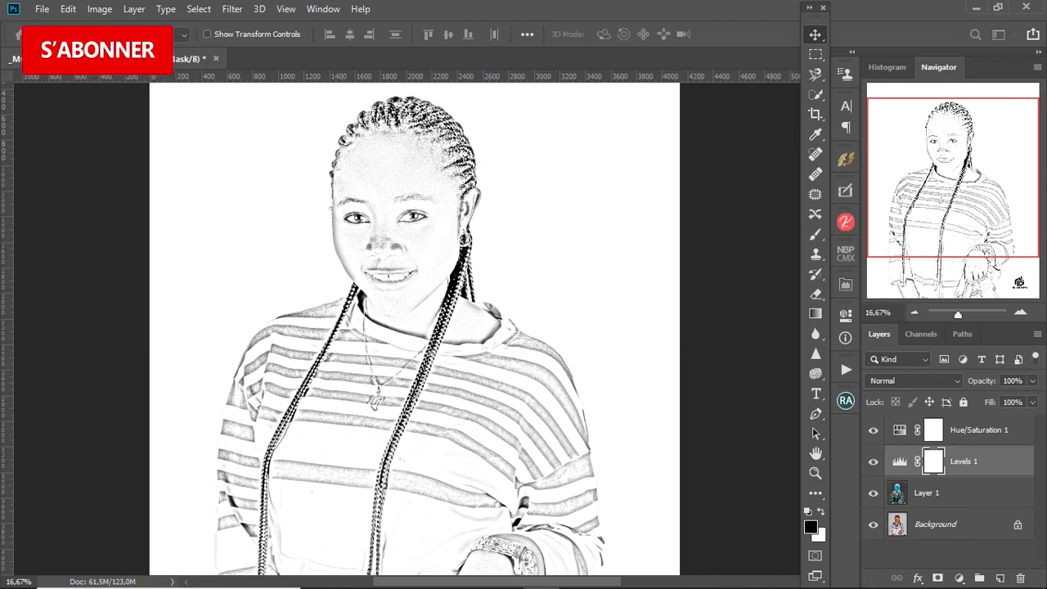
# Step: Create a new blank document measured in centimetres with a height of 30 cm
pyautogui.hotkey('ctrl', 'n')
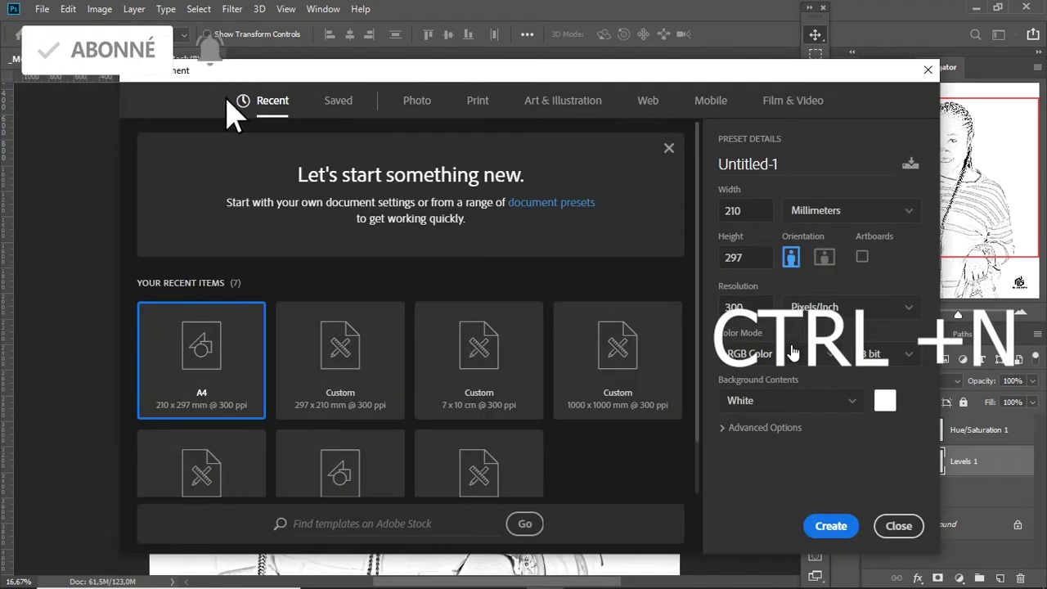
pyautogui.click(797, 213)
pyautogui.click(818, 289)
pyautogui.doubleClick(752, 210)
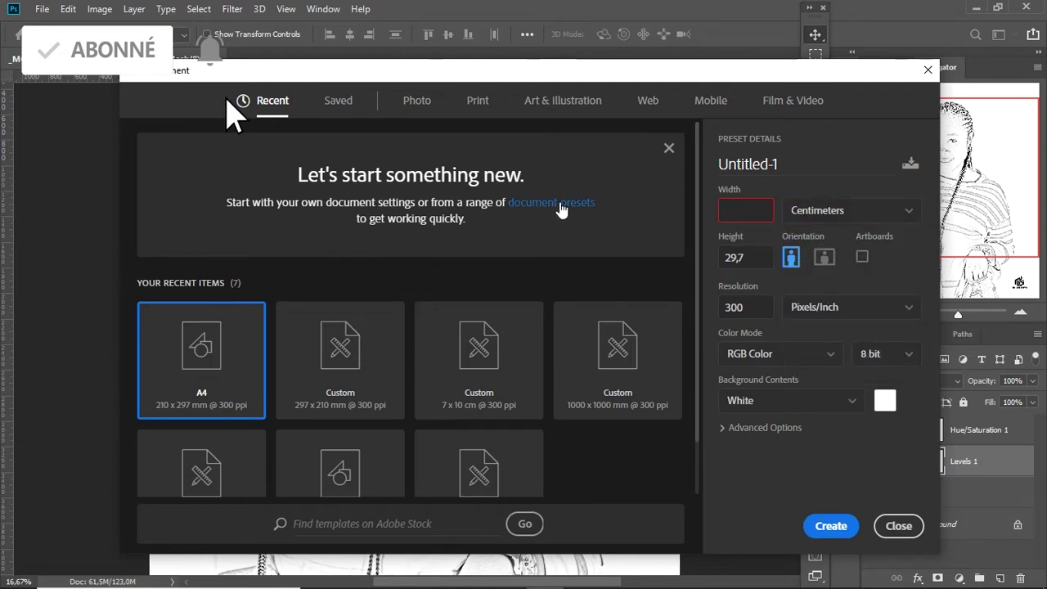
pyautogui.write('30')
pyautogui.press('Tab')
pyautogui.write('30')
pyautogui.click(818, 527)
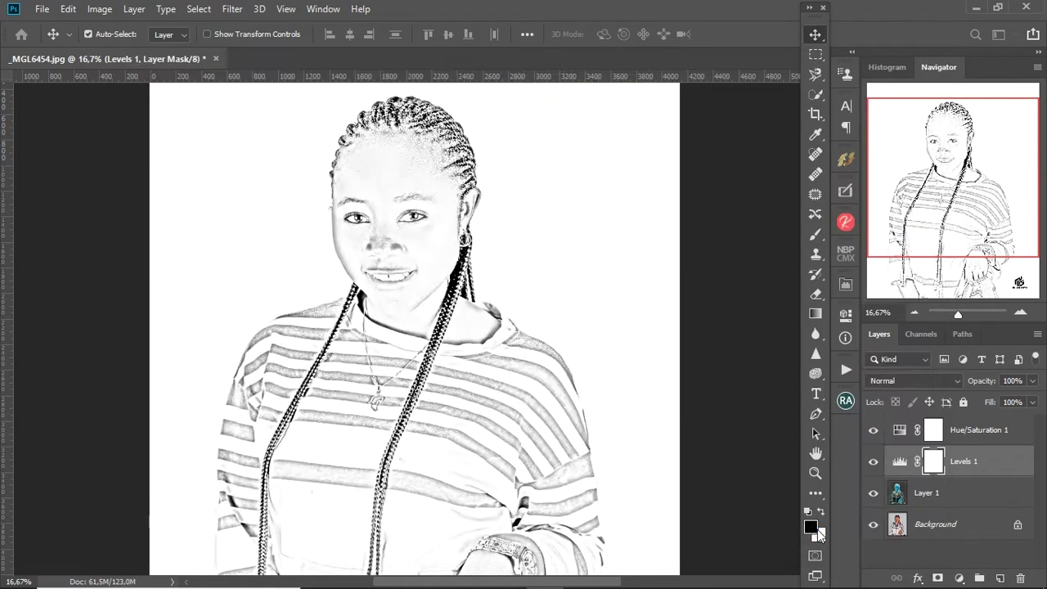
# Step: Type a black Impact letter S, enlarge it to about 846 pt and centre it on the canvas
pyautogui.press('t')
pyautogui.click(416, 325)
pyautogui.press('BackSpace')
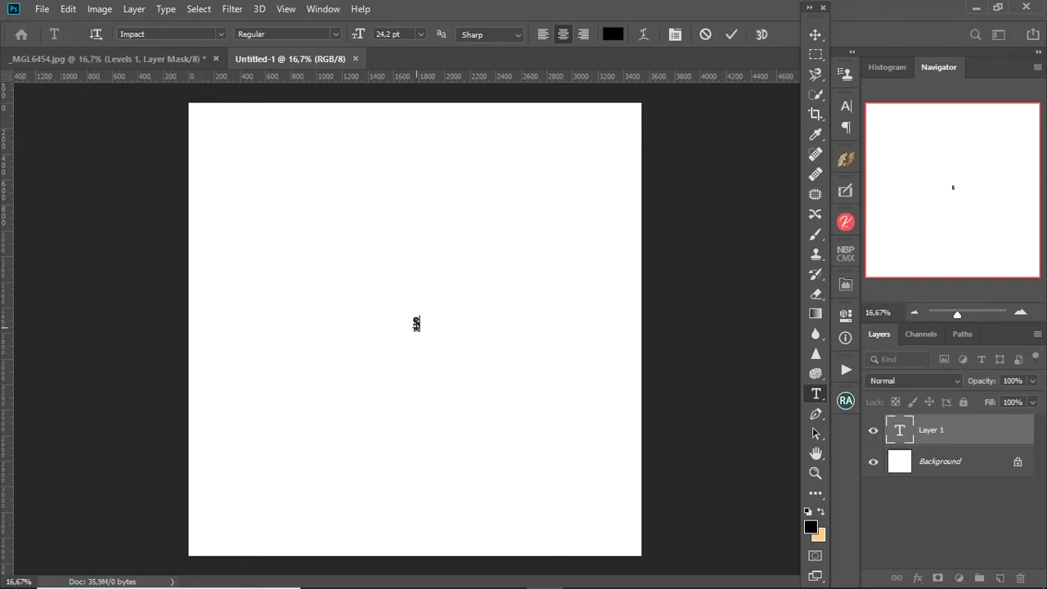
pyautogui.hotkey('ctrl', 't')
pyautogui.moveTo(407, 334); pyautogui.dragTo(304, 423)
pyautogui.moveTo(425, 311); pyautogui.dragTo(495, 143)
pyautogui.moveTo(362, 447); pyautogui.dragTo(304, 573)
pyautogui.moveTo(494, 140)
pyautogui.mouseDown()
pyautogui.moveTo(528, 99)
pyautogui.moveTo(561, 116)
pyautogui.mouseUp()
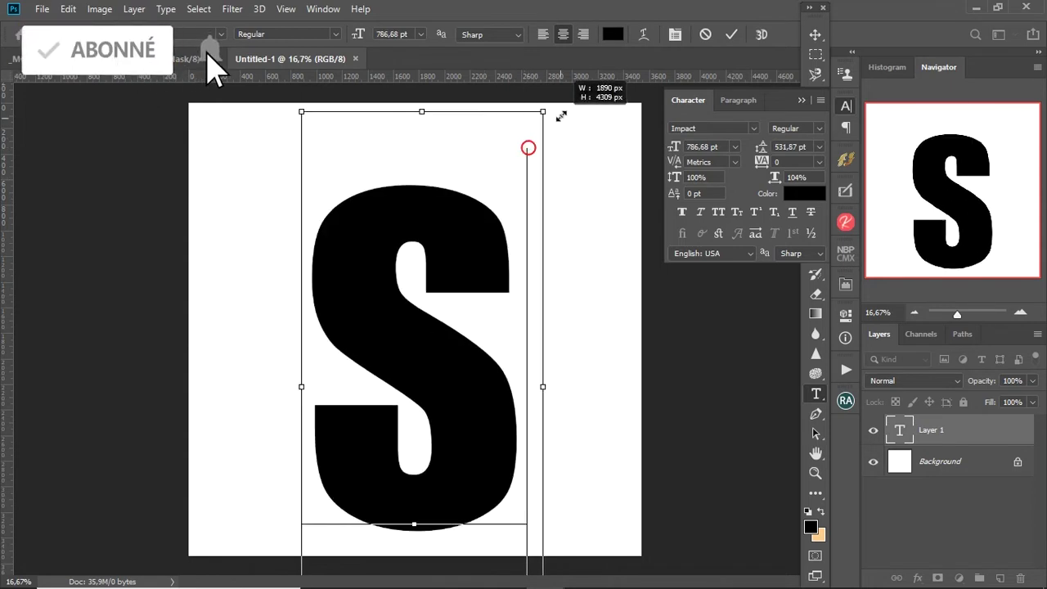
pyautogui.moveTo(482, 261); pyautogui.dragTo(467, 272)
pyautogui.click(731, 34)
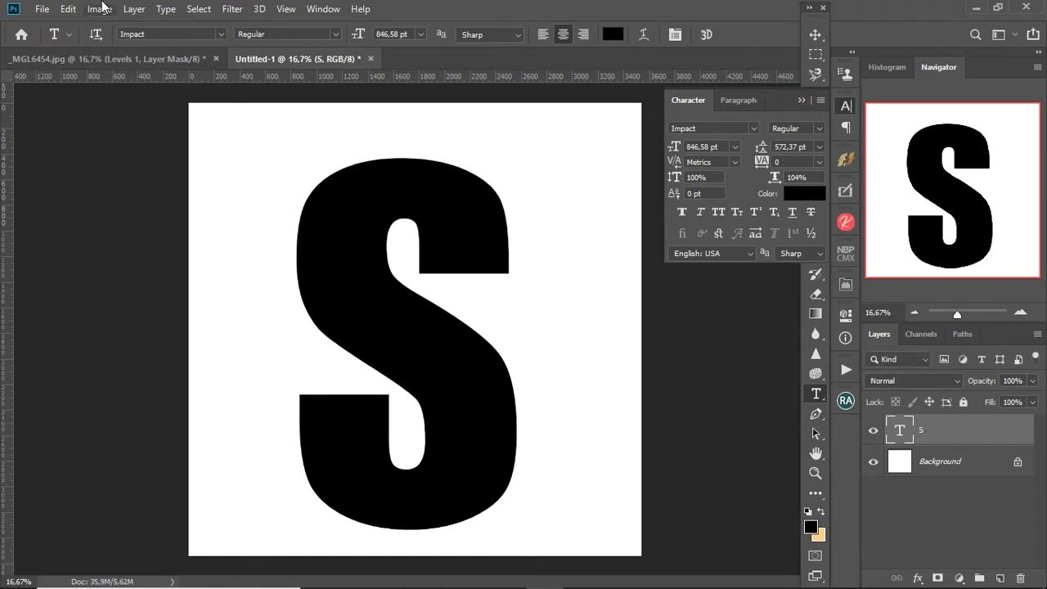
pyautogui.click(42, 9)
# Step: Open the photo m9x9z19413406959.jpg from D:\BUREAU\BBUREAU
pyautogui.click(49, 39)
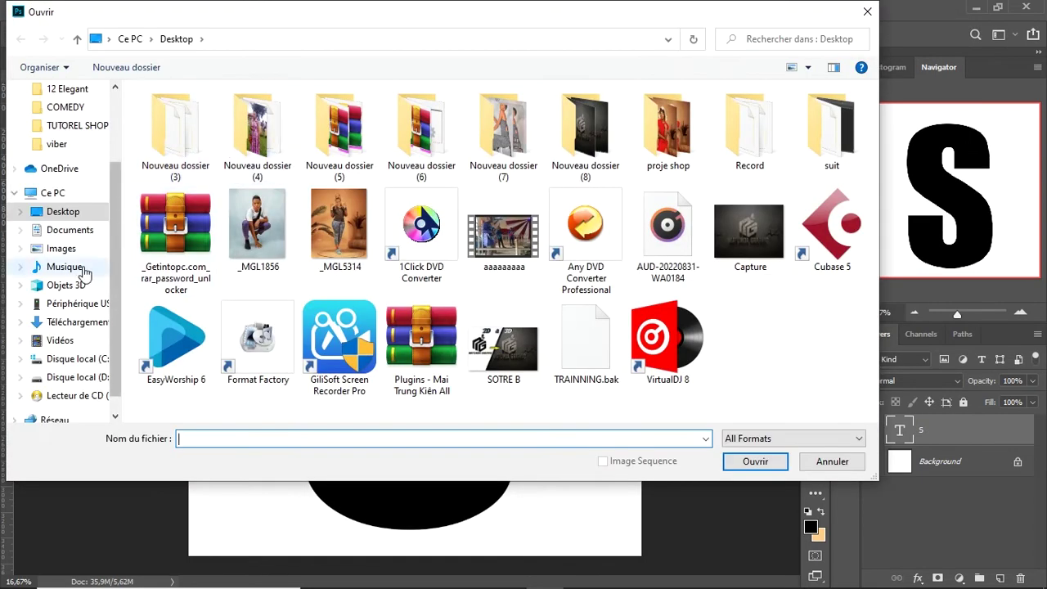
pyautogui.click(77, 377)
pyautogui.doubleClick(338, 127)
pyautogui.doubleClick(421, 127)
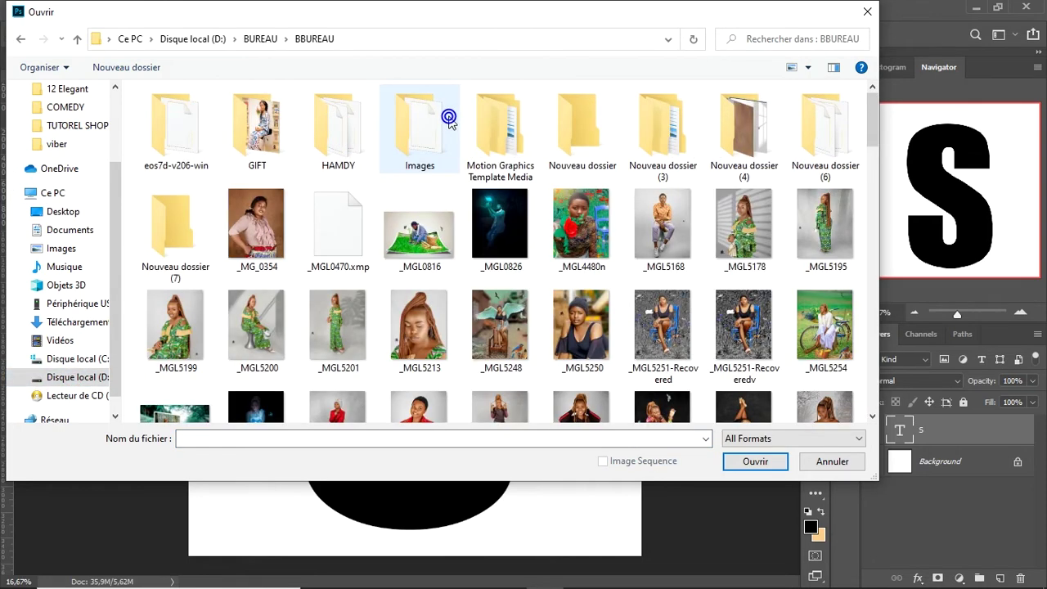
pyautogui.moveTo(869, 120)
pyautogui.mouseDown()
pyautogui.moveTo(912, 329)
pyautogui.moveTo(872, 384)
pyautogui.mouseUp()
pyautogui.click(360, 315)
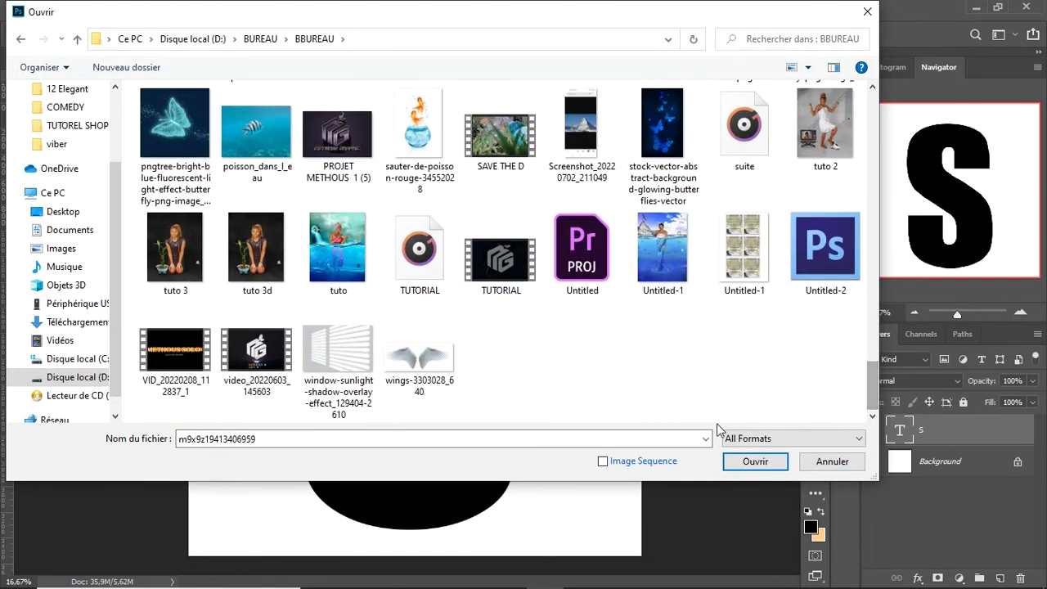
pyautogui.click(749, 462)
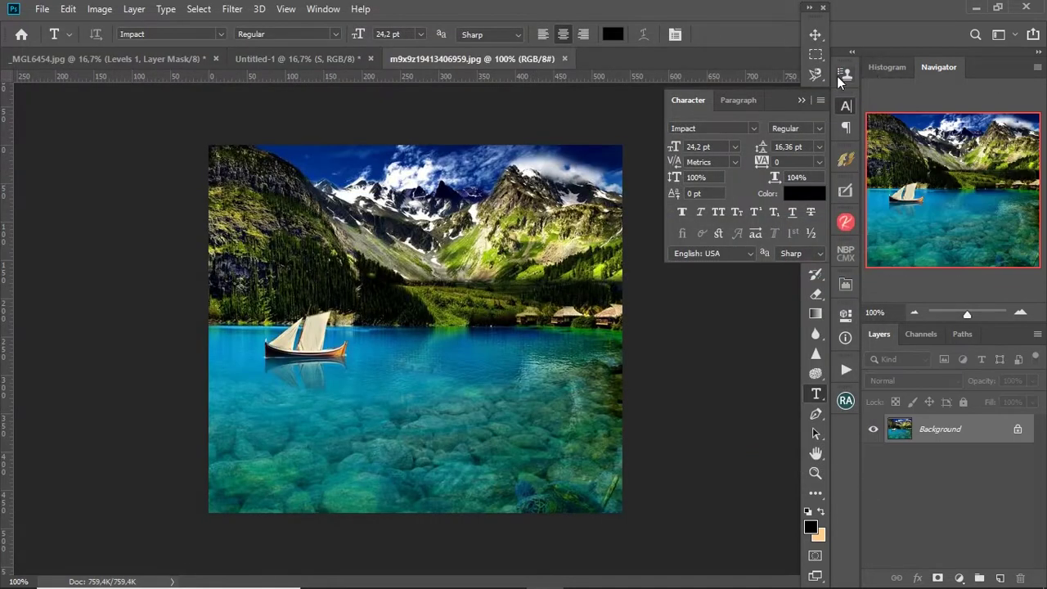
pyautogui.click(802, 98)
# Step: Copy the lake photo into Untitled-1, scale it to fill the canvas and place it below the S
pyautogui.click(815, 34)
pyautogui.moveTo(462, 290); pyautogui.dragTo(256, 264)
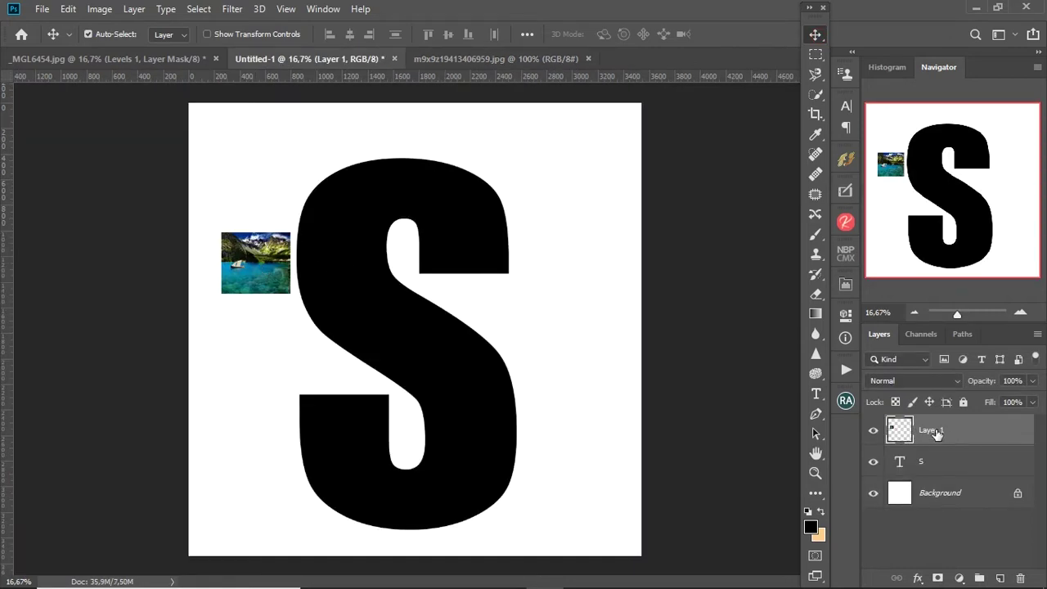
pyautogui.hotkey('ctrl', 't')
pyautogui.moveTo(257, 296); pyautogui.dragTo(275, 523)
pyautogui.moveTo(343, 245); pyautogui.dragTo(443, 206)
pyautogui.moveTo(614, 467); pyautogui.dragTo(695, 540)
pyautogui.moveTo(655, 458); pyautogui.dragTo(610, 417)
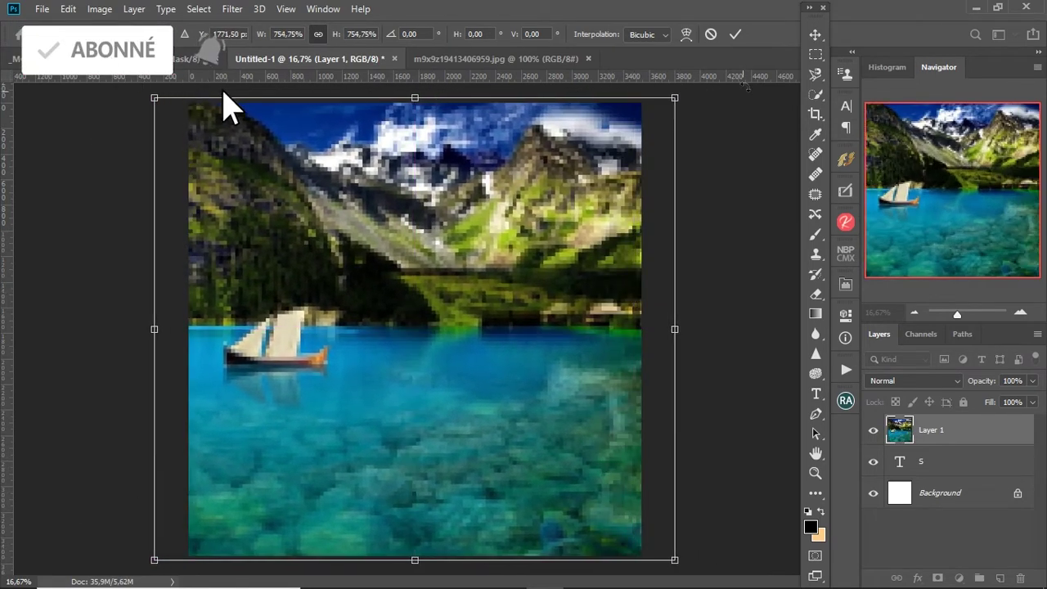
pyautogui.click(736, 35)
pyautogui.moveTo(941, 430); pyautogui.dragTo(965, 468)
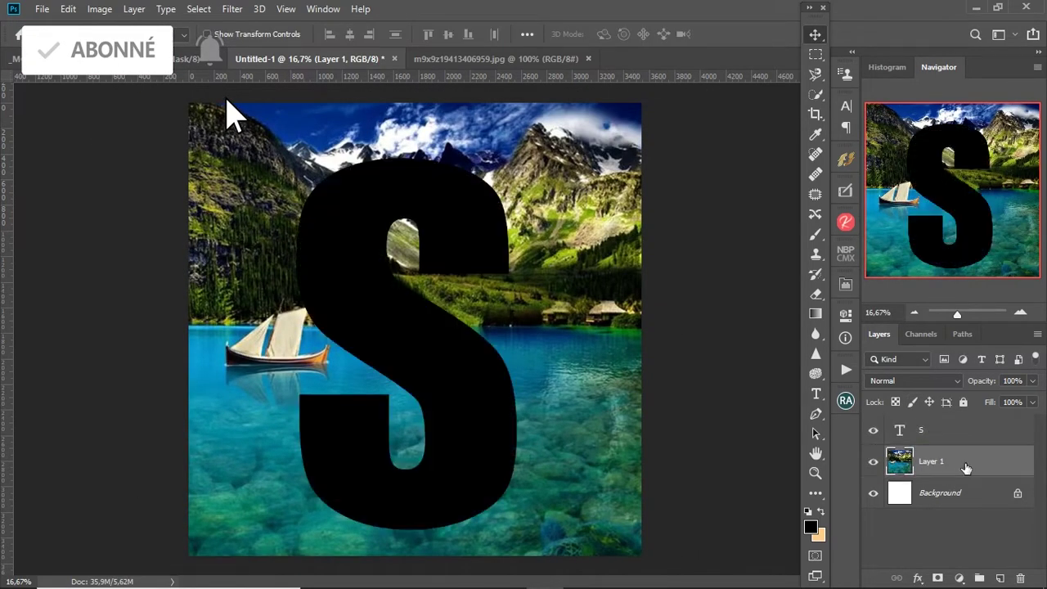
# Step: Apply a Gaussian Blur of about 138.8 px to the lake photo
pyautogui.click(239, 14)
pyautogui.click(446, 236)
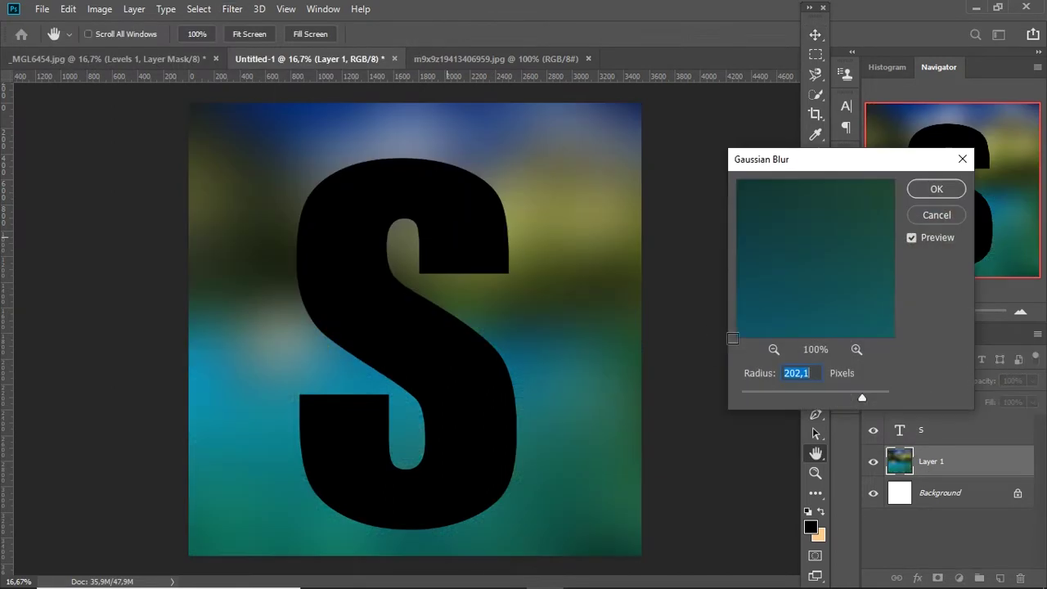
pyautogui.moveTo(854, 395); pyautogui.dragTo(846, 396)
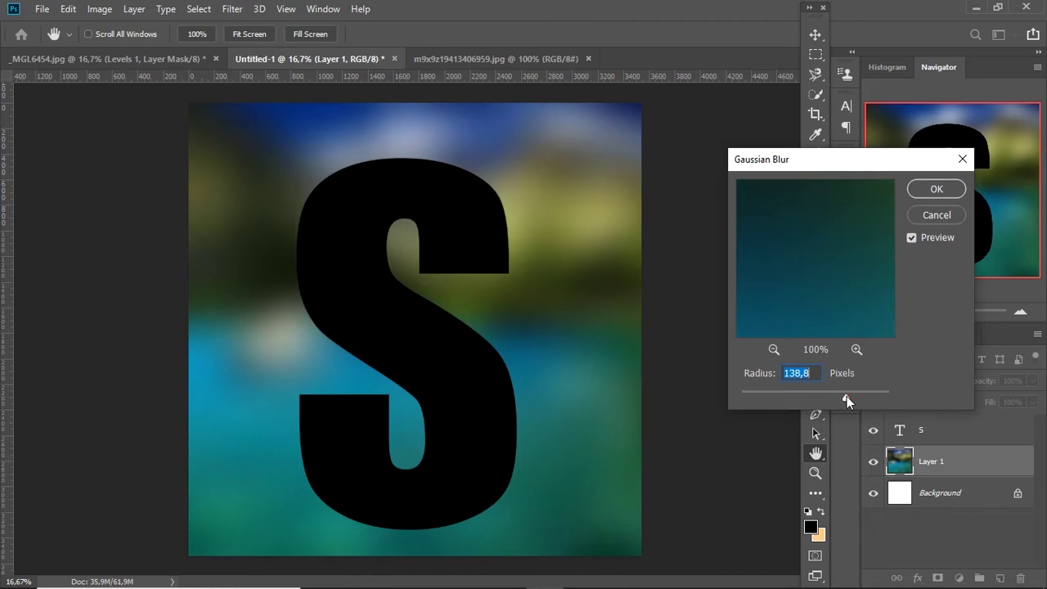
pyautogui.click(936, 189)
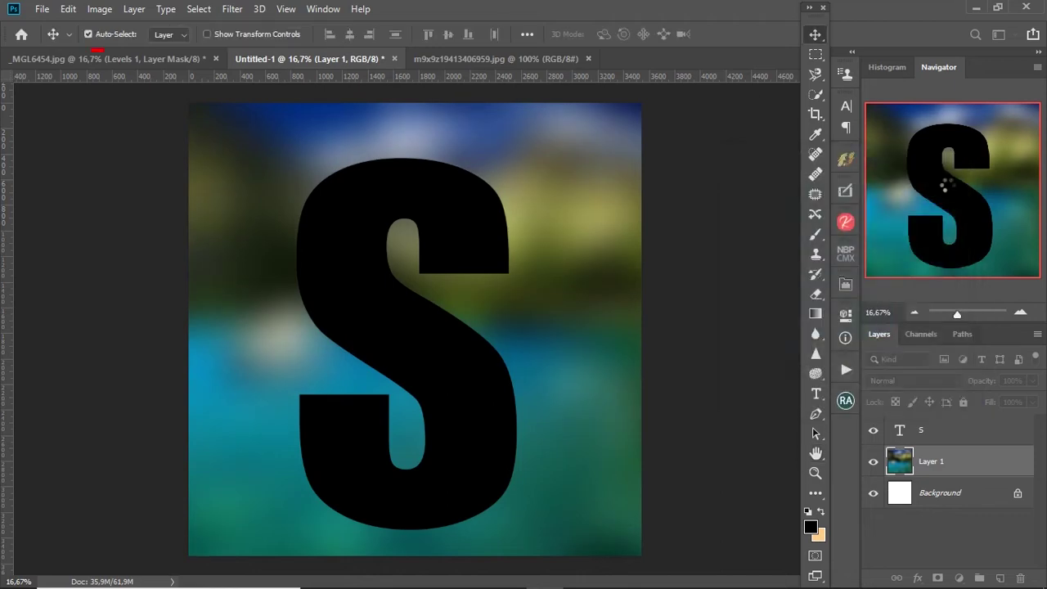
# Step: Add a clipped Hue/Saturation adjustment with Hue -23, Saturation +43 and Lightness +48
pyautogui.click(959, 578)
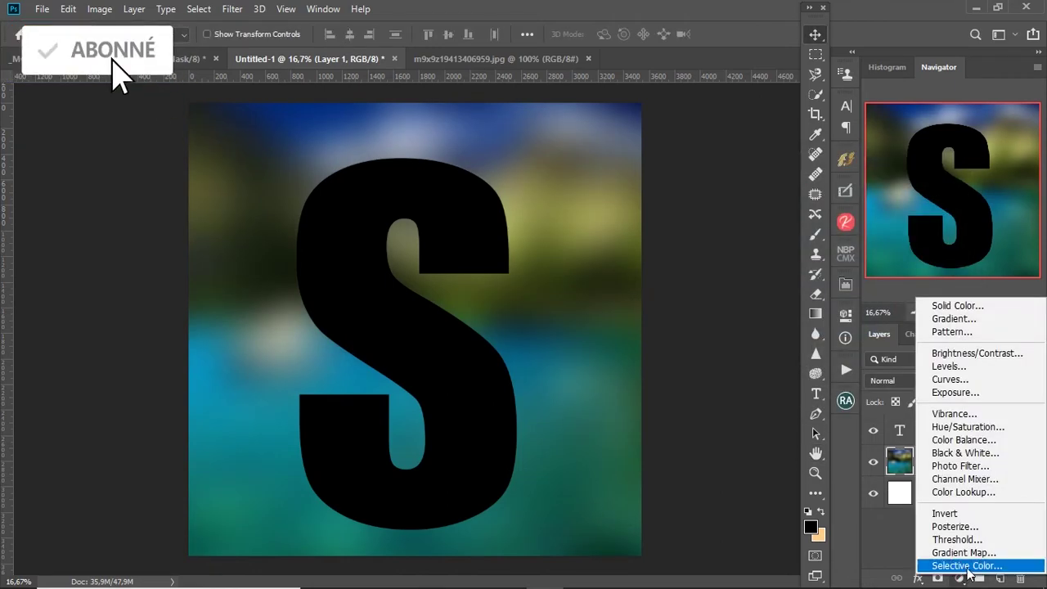
pyautogui.click(963, 426)
pyautogui.moveTo(739, 455)
pyautogui.mouseDown()
pyautogui.moveTo(773, 455)
pyautogui.moveTo(759, 457)
pyautogui.mouseUp()
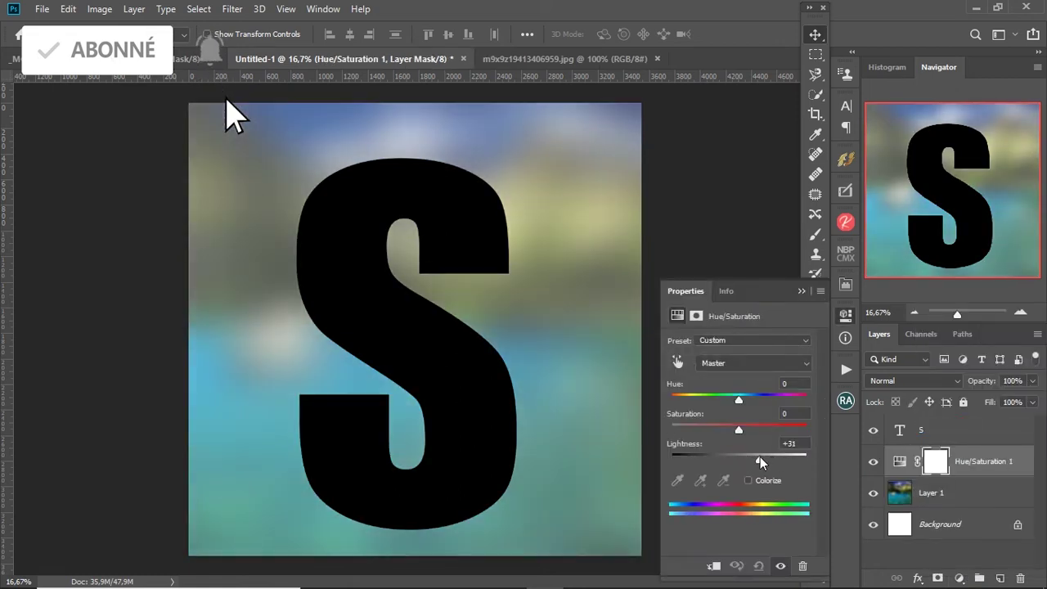
pyautogui.click(714, 566)
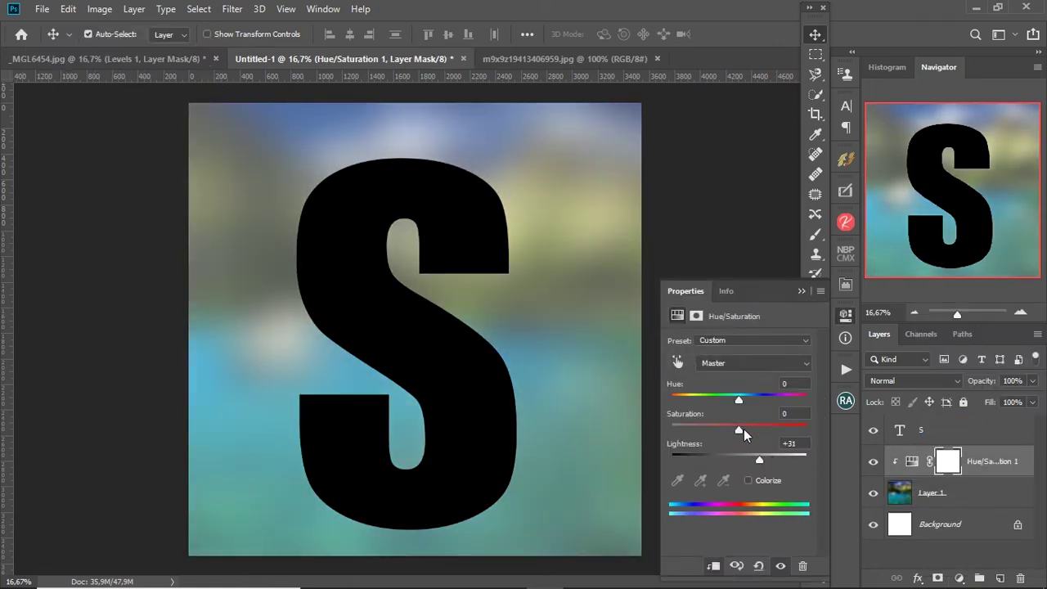
pyautogui.moveTo(751, 426)
pyautogui.mouseDown()
pyautogui.moveTo(767, 427)
pyautogui.moveTo(727, 400)
pyautogui.moveTo(714, 402)
pyautogui.moveTo(723, 398)
pyautogui.mouseUp()
pyautogui.moveTo(763, 459); pyautogui.dragTo(771, 460)
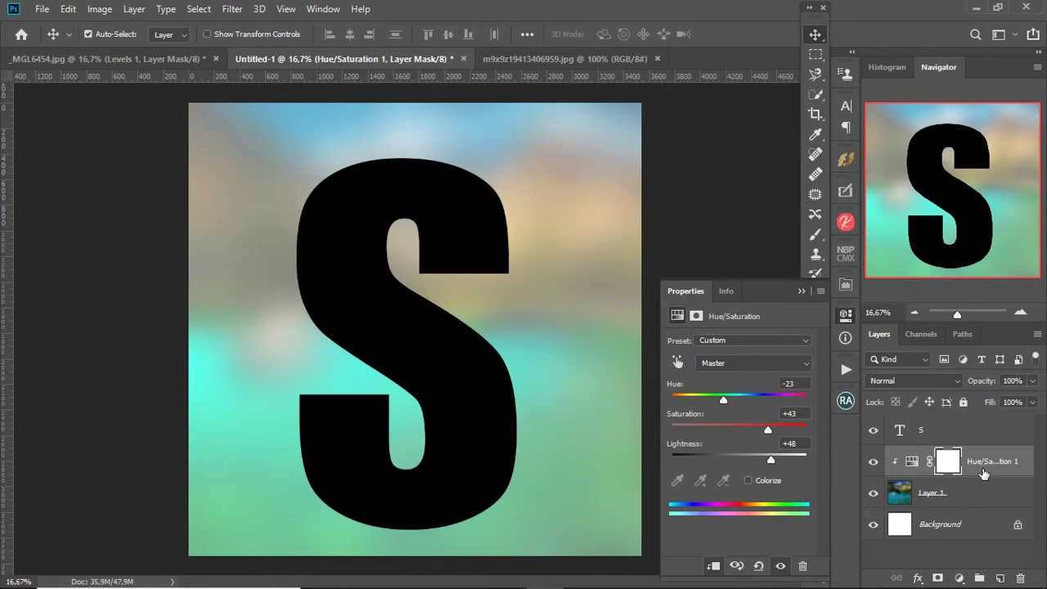
# Step: Merge the adjustment and lake photo down into Background, then add a new empty layer
pyautogui.keyDown('shift'); pyautogui.click(974, 494); pyautogui.keyUp('shift')
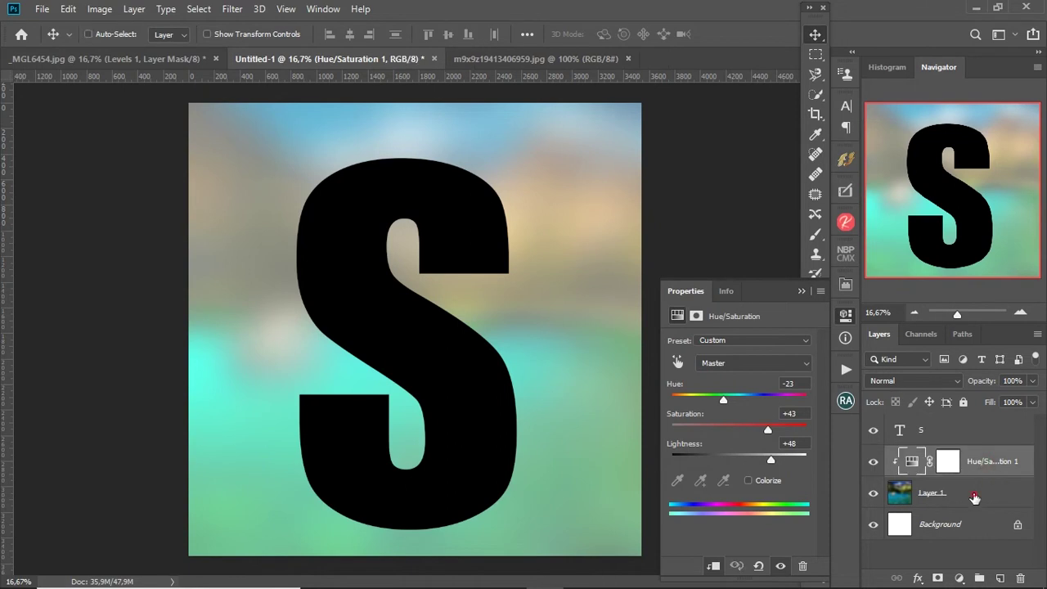
pyautogui.rightClick(971, 499)
pyautogui.click(804, 453)
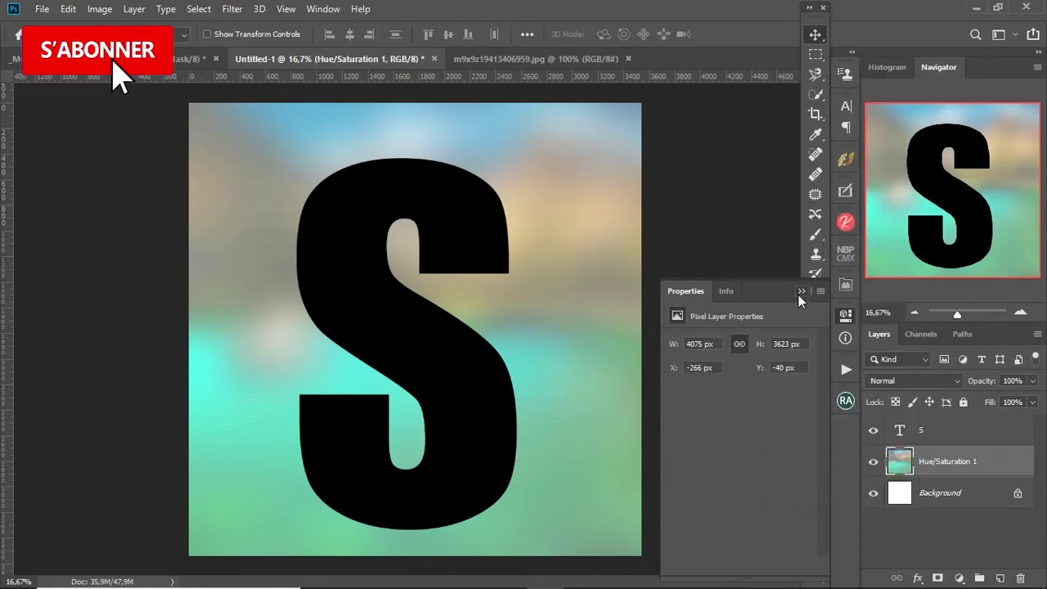
pyautogui.keyDown('shift'); pyautogui.click(1012, 493); pyautogui.keyUp('shift')
pyautogui.rightClick(1012, 494)
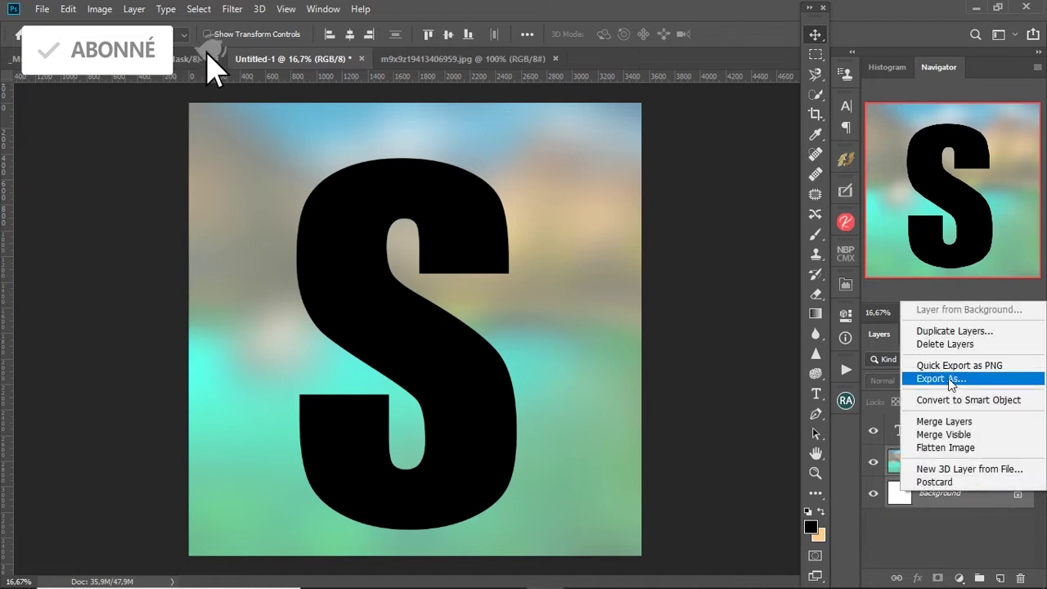
pyautogui.click(946, 423)
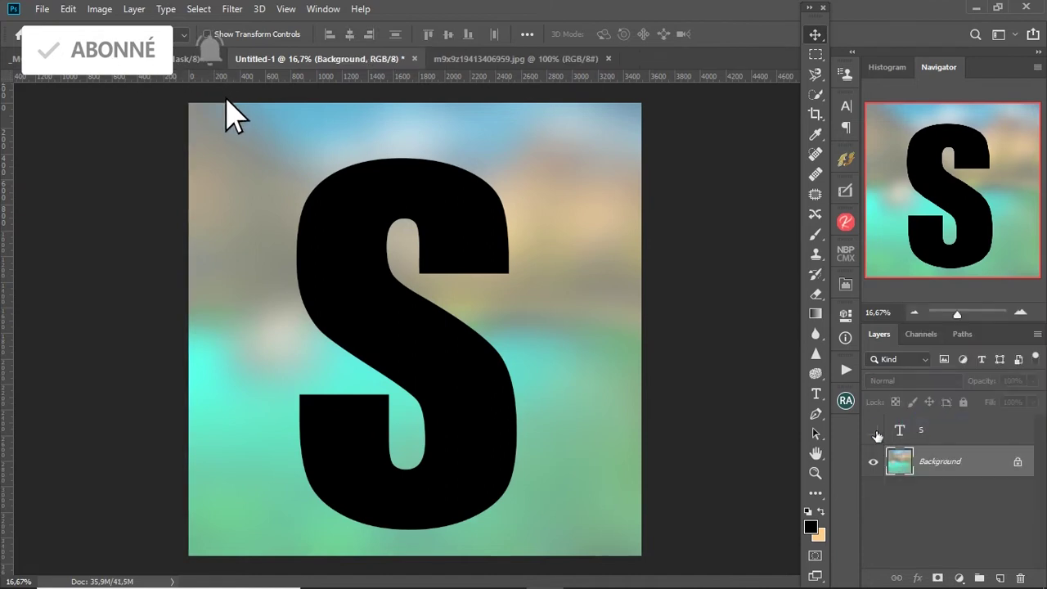
pyautogui.click(873, 431)
pyautogui.click(874, 431)
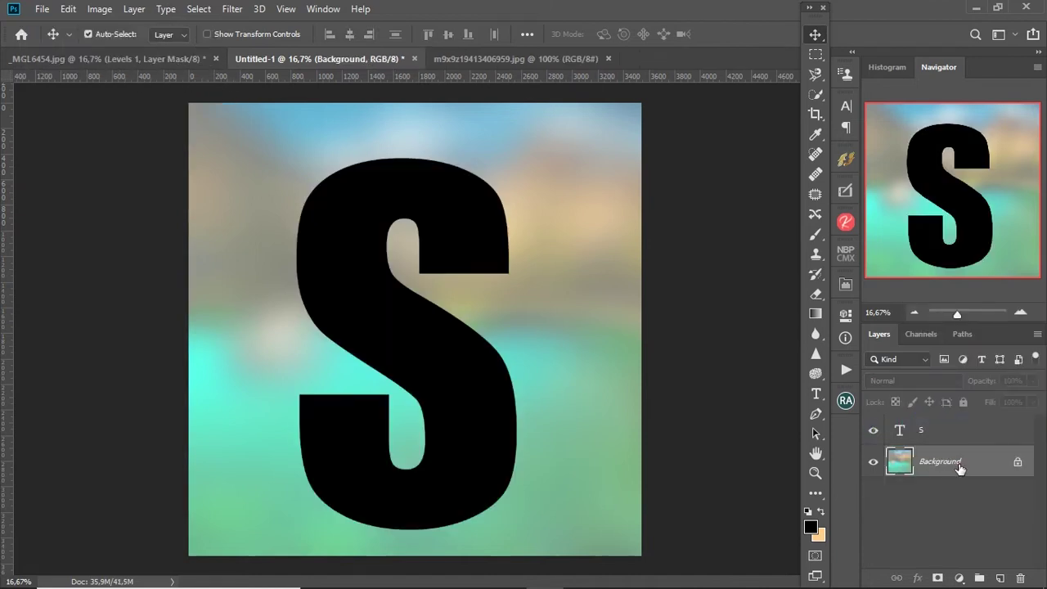
pyautogui.click(999, 578)
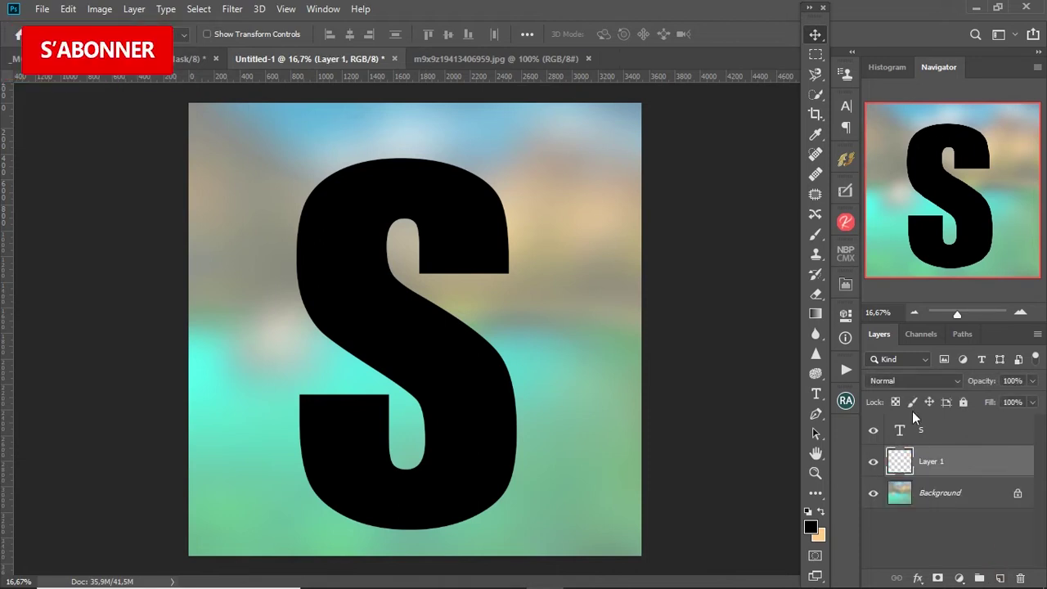
# Step: Set the foreground colour to white and switch to the Brush tool
pyautogui.click(812, 527)
pyautogui.click(933, 188)
pyautogui.click(816, 234)
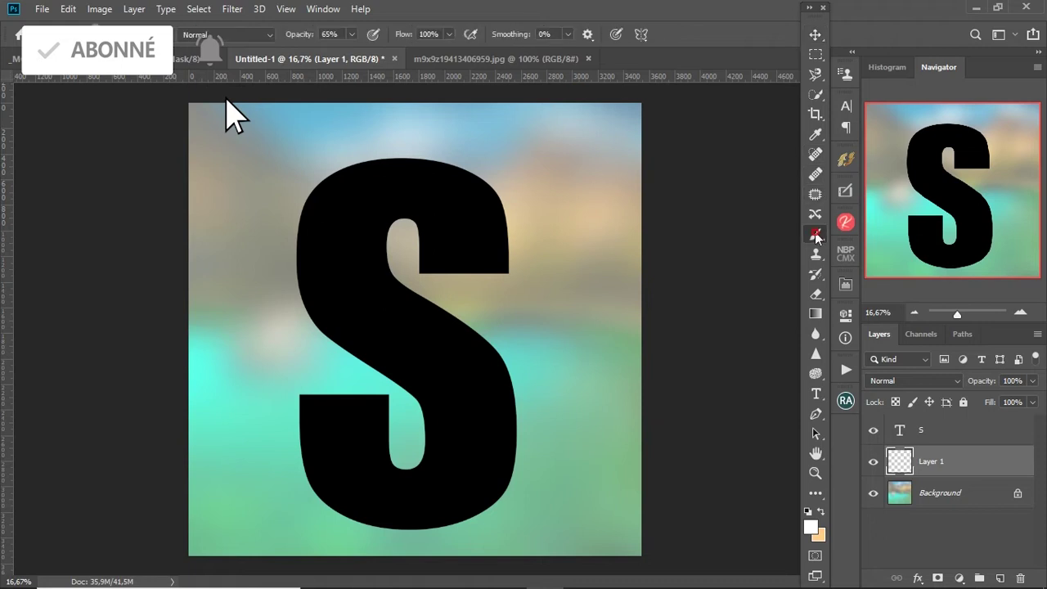
pyautogui.rightClick(454, 267)
pyautogui.press('Escape')
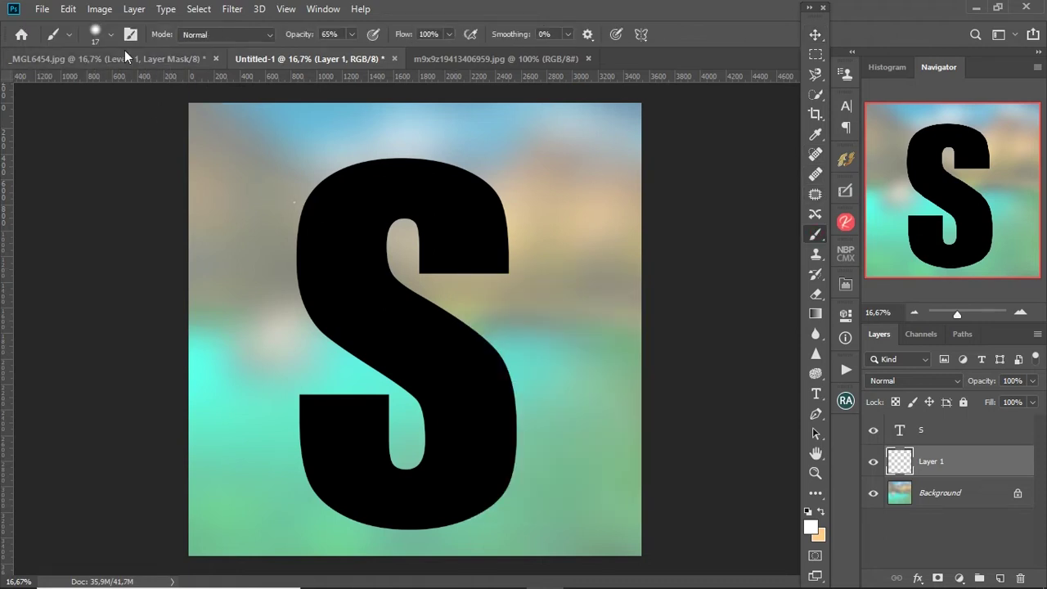
# Step: Paint a soft white glow over the S centre with a 2520 px brush at 100% opacity
pyautogui.click(111, 34)
pyautogui.moveTo(94, 84); pyautogui.dragTo(154, 84)
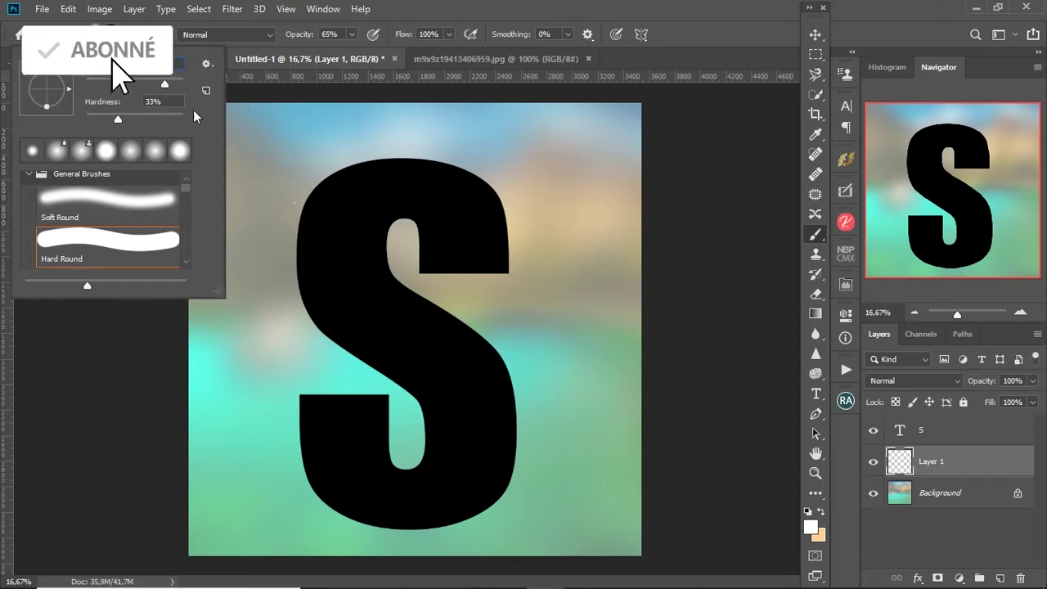
pyautogui.moveTo(154, 84); pyautogui.dragTo(177, 84)
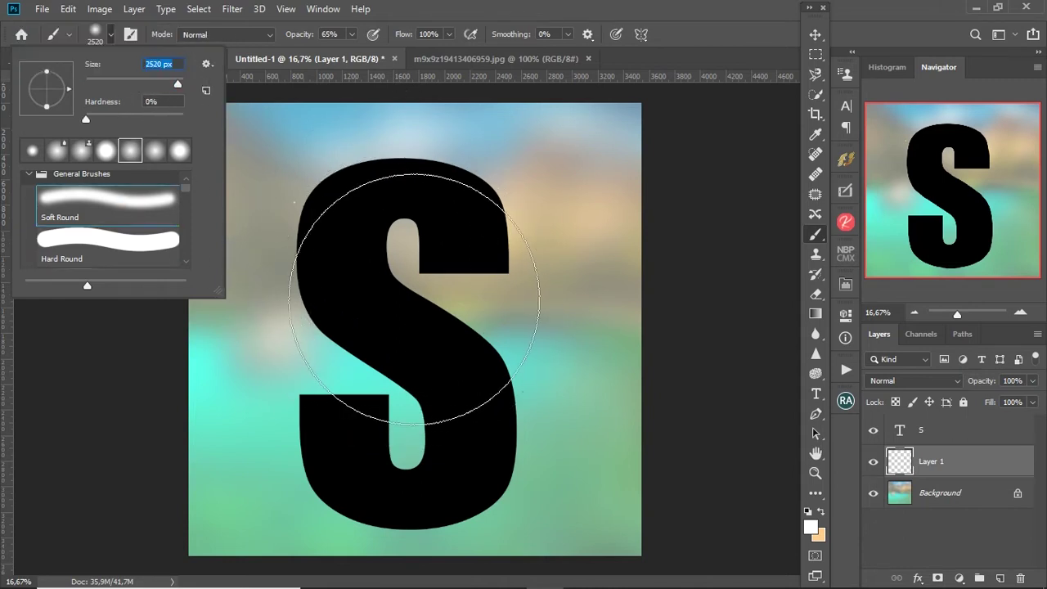
pyautogui.click(410, 298)
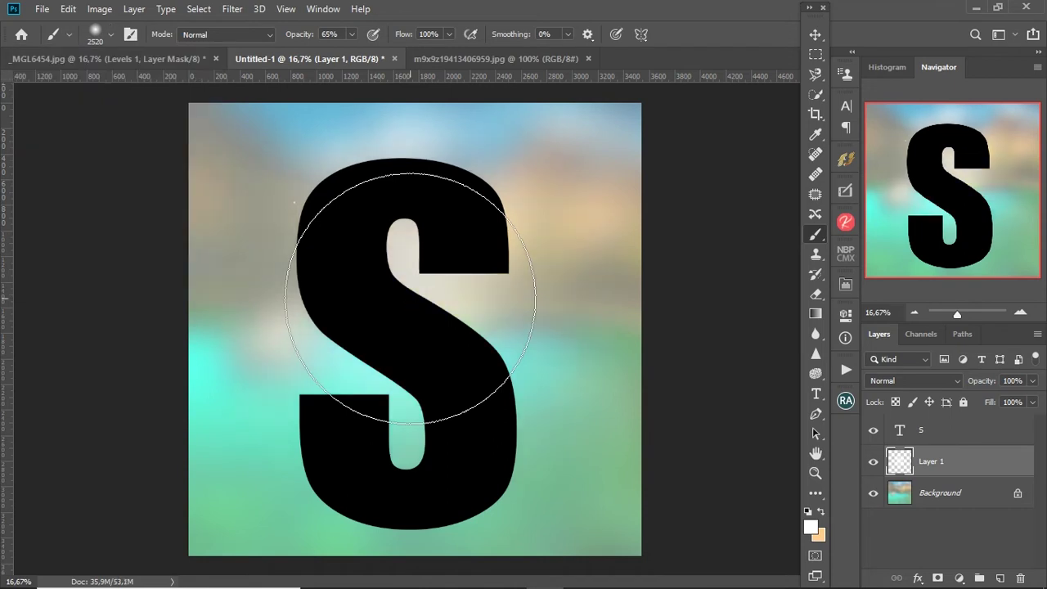
pyautogui.moveTo(351, 34); pyautogui.dragTo(377, 51)
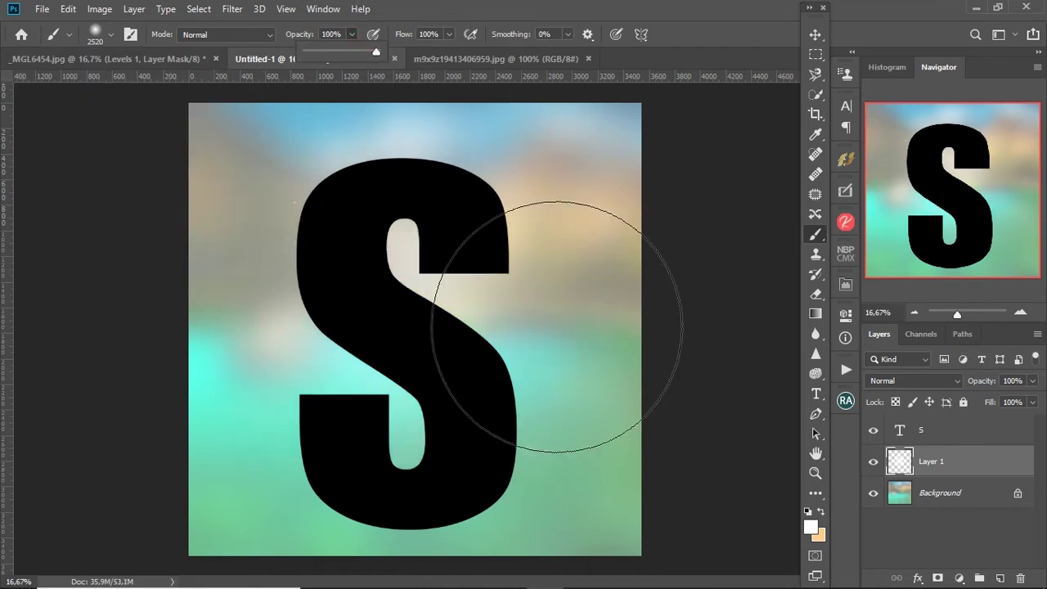
pyautogui.click(405, 325)
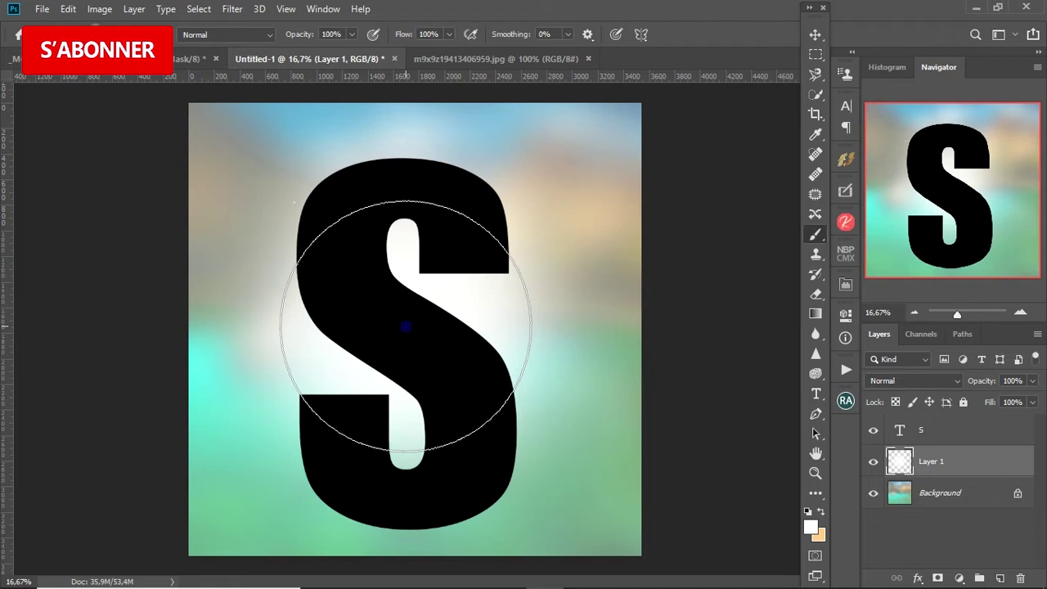
pyautogui.click(405, 325)
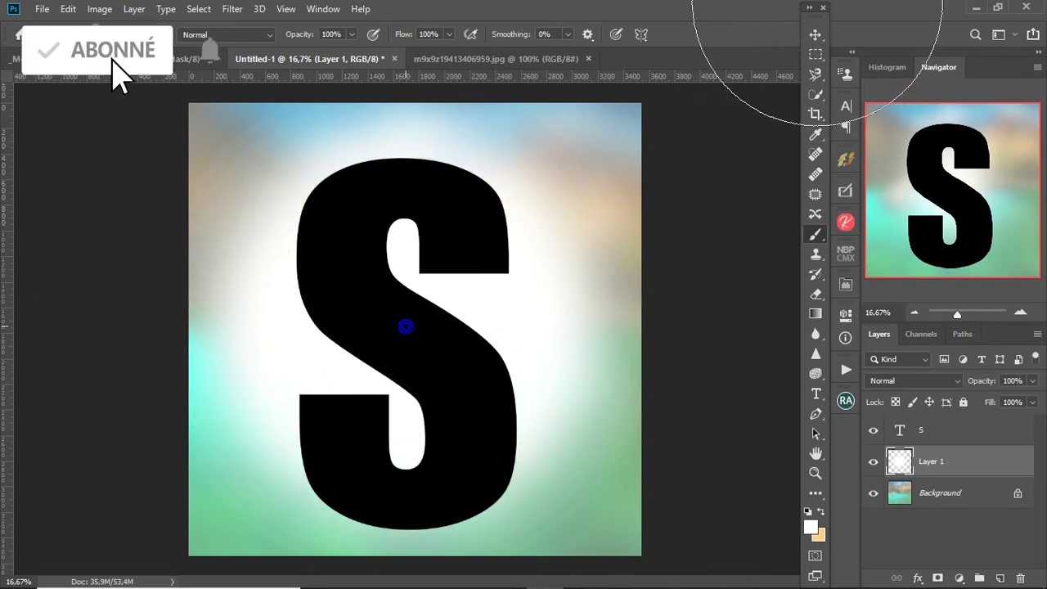
# Step: Lower Layer 1 opacity to 96% and select the S text layer
pyautogui.press('v')
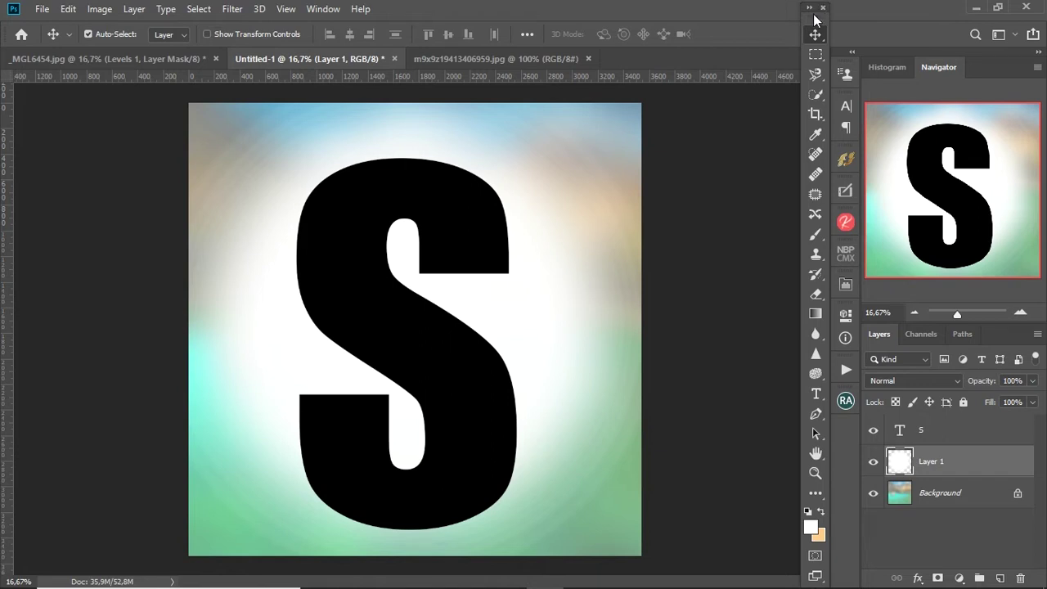
pyautogui.click(1033, 381)
pyautogui.moveTo(1036, 400)
pyautogui.mouseDown()
pyautogui.moveTo(1014, 401)
pyautogui.moveTo(1032, 404)
pyautogui.mouseUp()
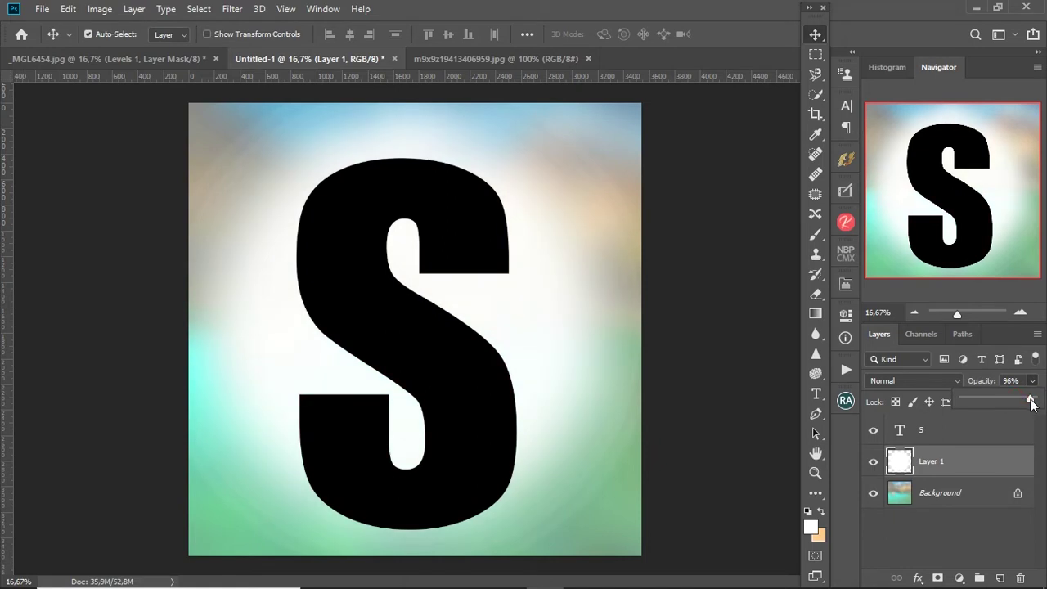
pyautogui.click(964, 443)
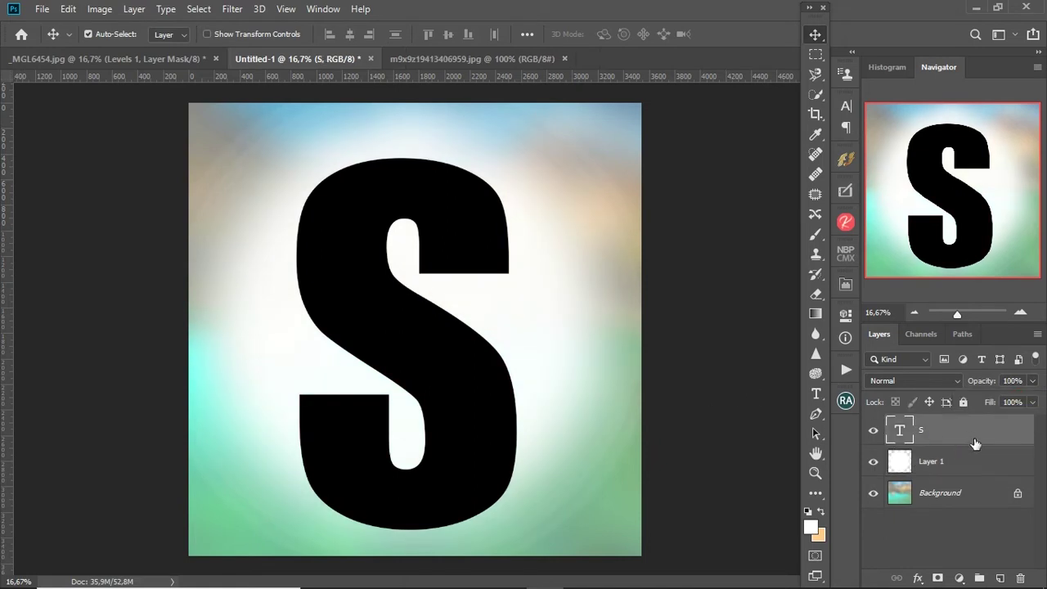
pyautogui.click(917, 578)
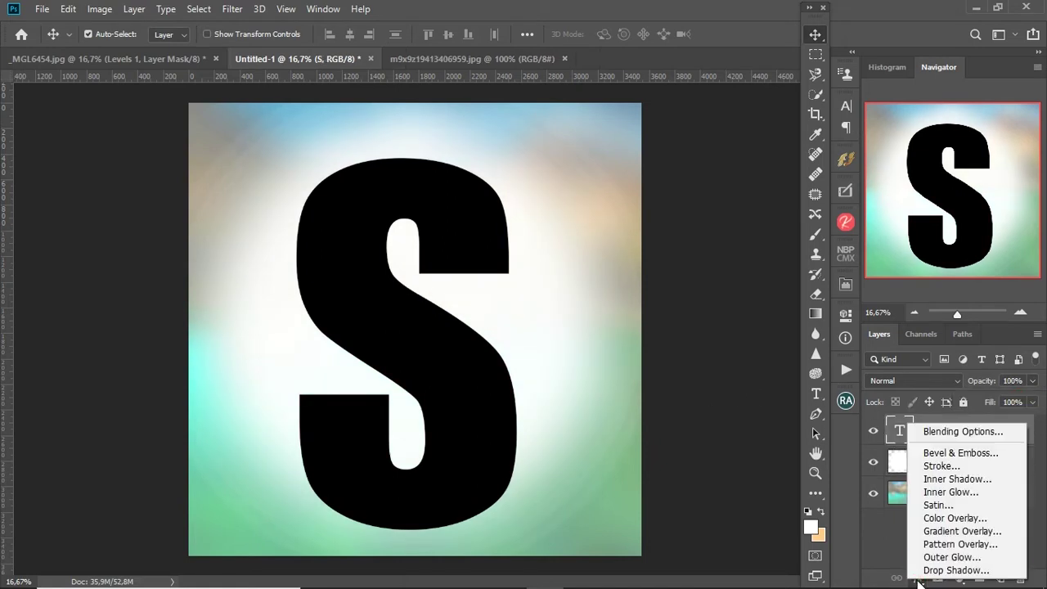
# Step: Turn off Satin and fill the S with an orange #ff9600 Color Overlay
pyautogui.click(942, 505)
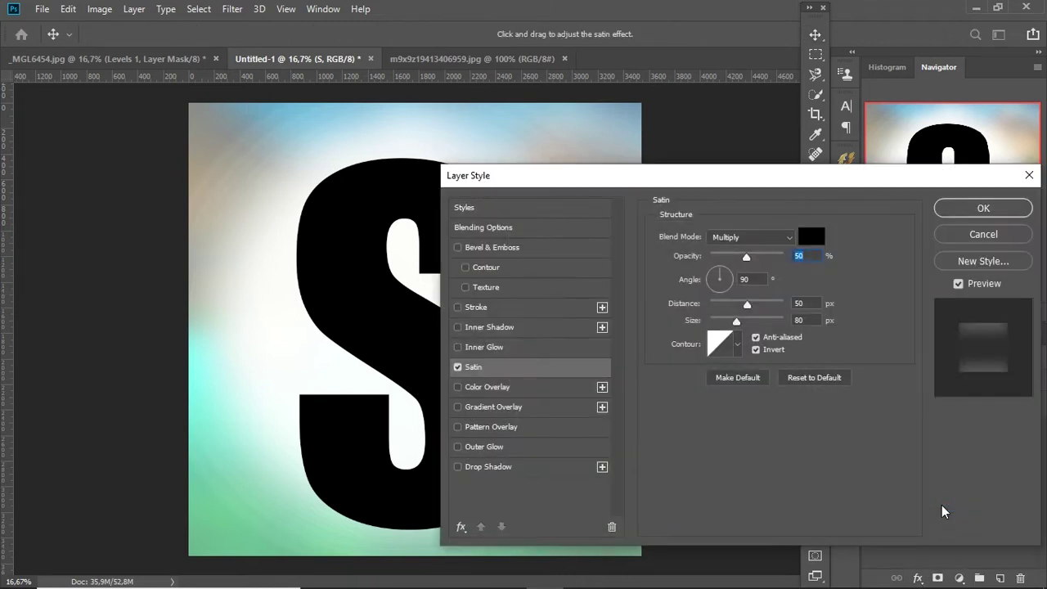
pyautogui.moveTo(550, 181); pyautogui.dragTo(656, 131)
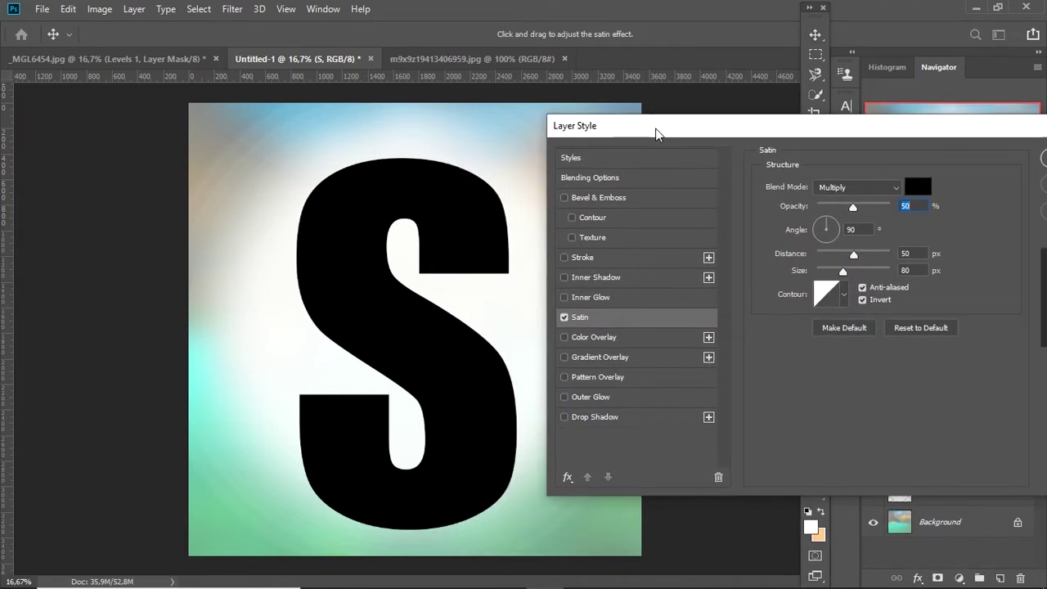
pyautogui.click(628, 338)
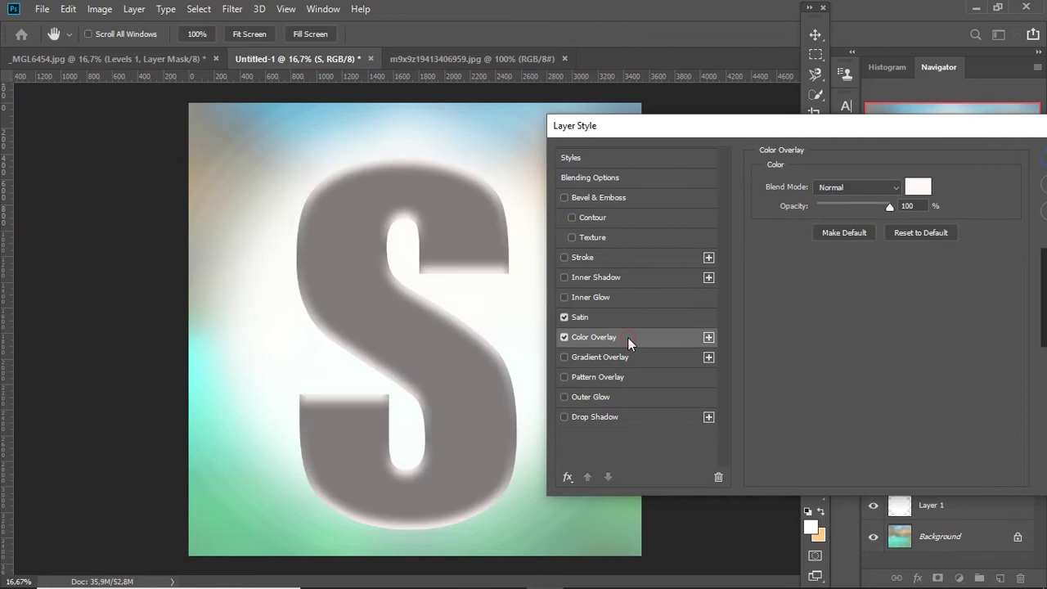
pyautogui.click(563, 316)
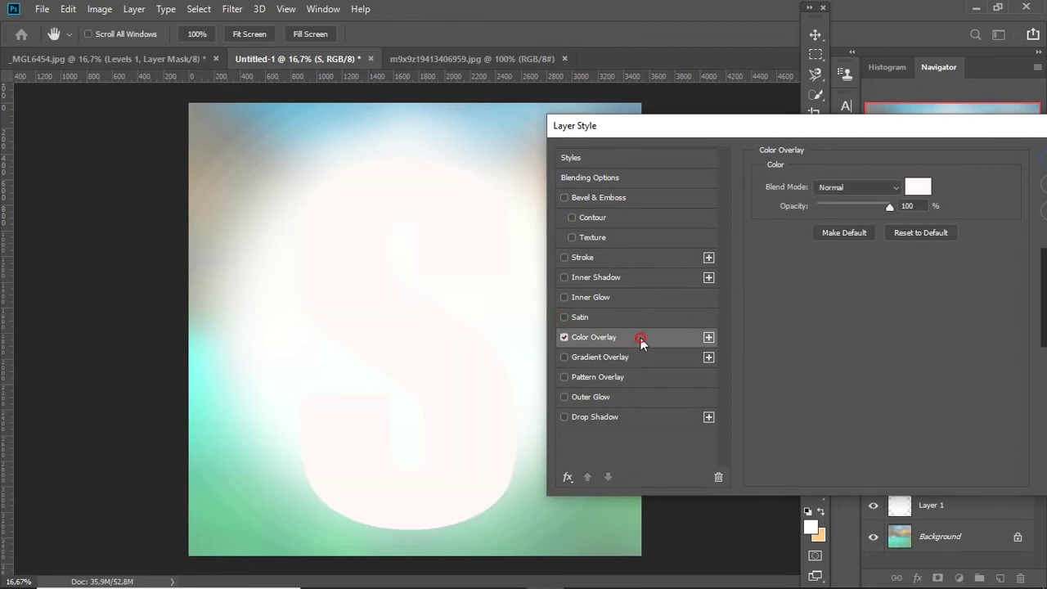
pyautogui.click(918, 187)
pyautogui.write('ff9600')
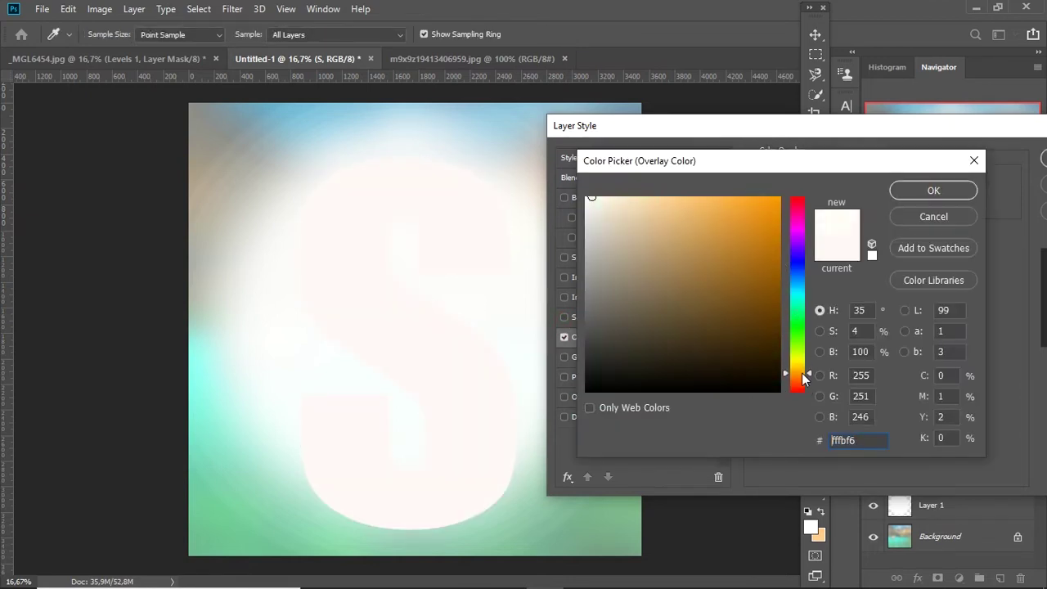
pyautogui.click(924, 192)
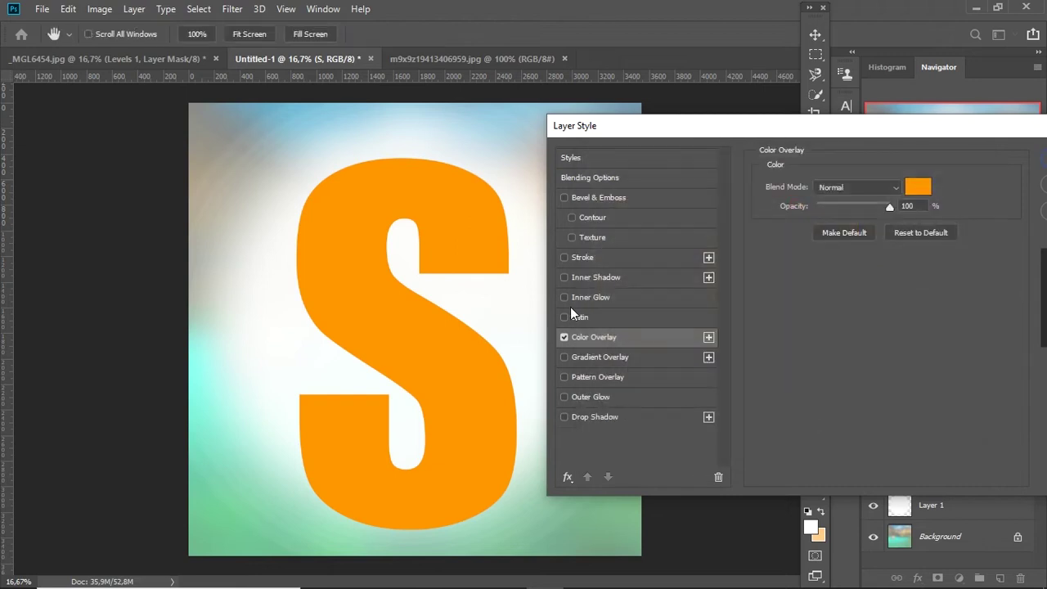
# Step: Add a dark blue #00328f Stroke of 38 px around the S
pyautogui.click(563, 257)
pyautogui.click(614, 257)
pyautogui.click(784, 291)
pyautogui.click(723, 229)
pyautogui.moveTo(723, 228)
pyautogui.mouseDown()
pyautogui.moveTo(645, 208)
pyautogui.moveTo(554, 154)
pyautogui.mouseUp()
pyautogui.moveTo(791, 307); pyautogui.dragTo(791, 302)
pyautogui.moveTo(705, 261); pyautogui.dragTo(815, 145)
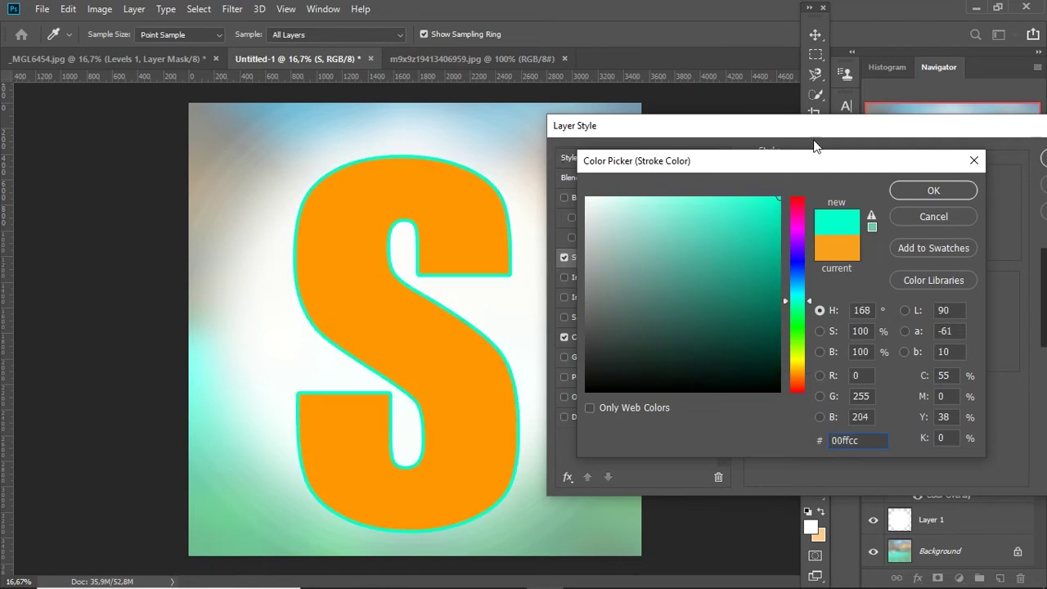
pyautogui.click(792, 274)
pyautogui.click(779, 282)
pyautogui.moveTo(778, 282)
pyautogui.mouseDown()
pyautogui.moveTo(681, 191)
pyautogui.moveTo(801, 282)
pyautogui.mouseUp()
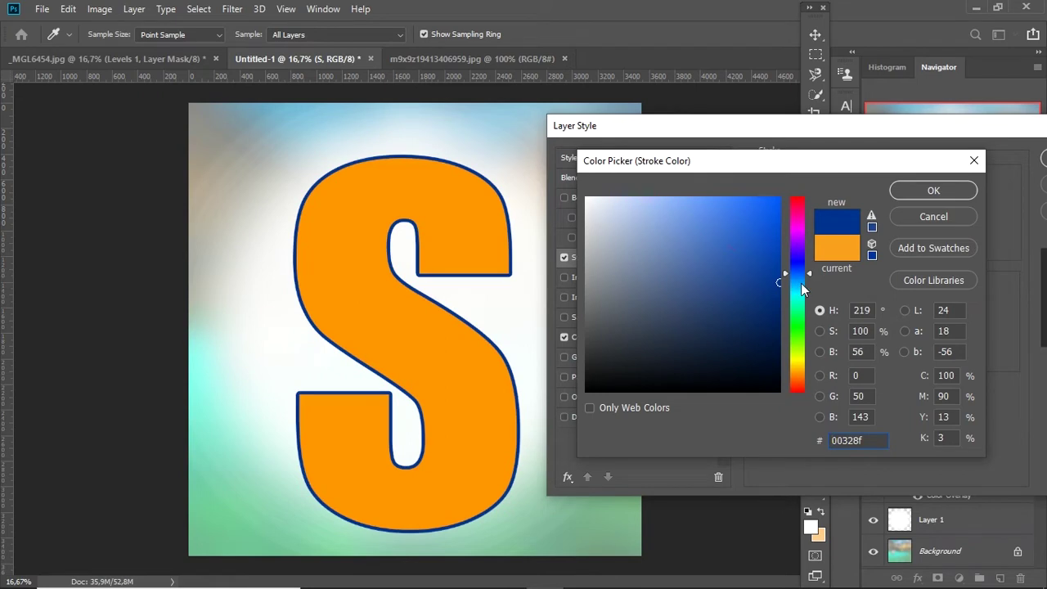
pyautogui.click(932, 189)
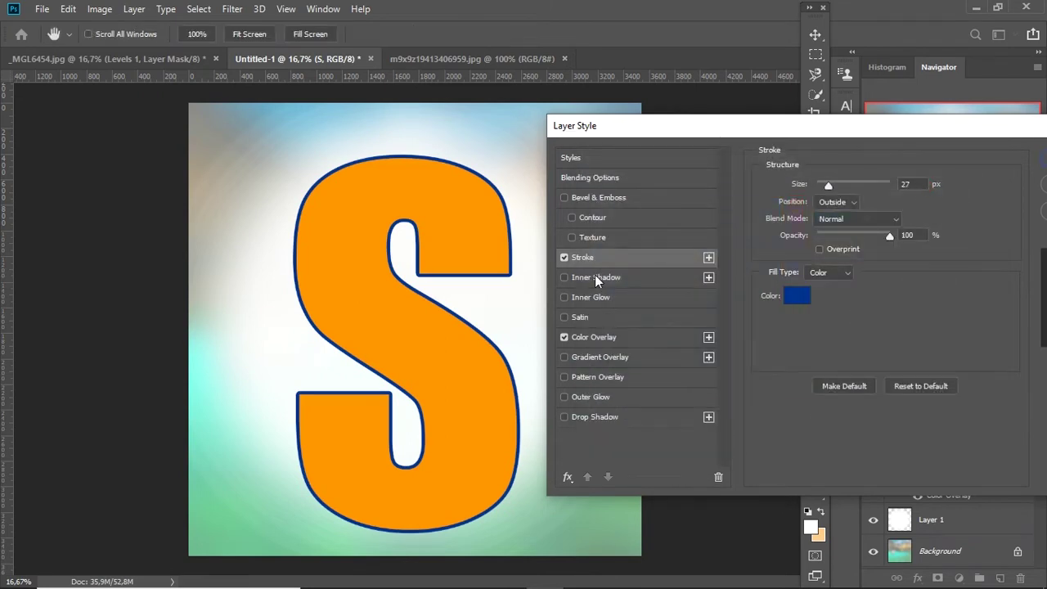
pyautogui.moveTo(824, 183); pyautogui.dragTo(832, 186)
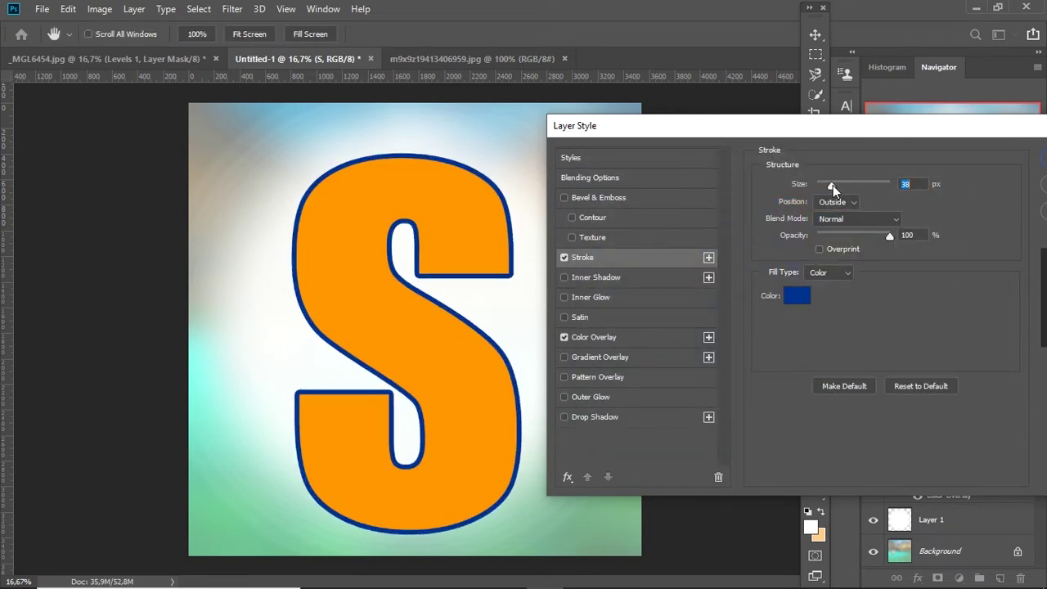
# Step: Add a drop shadow with distance about 12, spread 35%, size 73 px and 84% opacity, and apply it
pyautogui.click(630, 419)
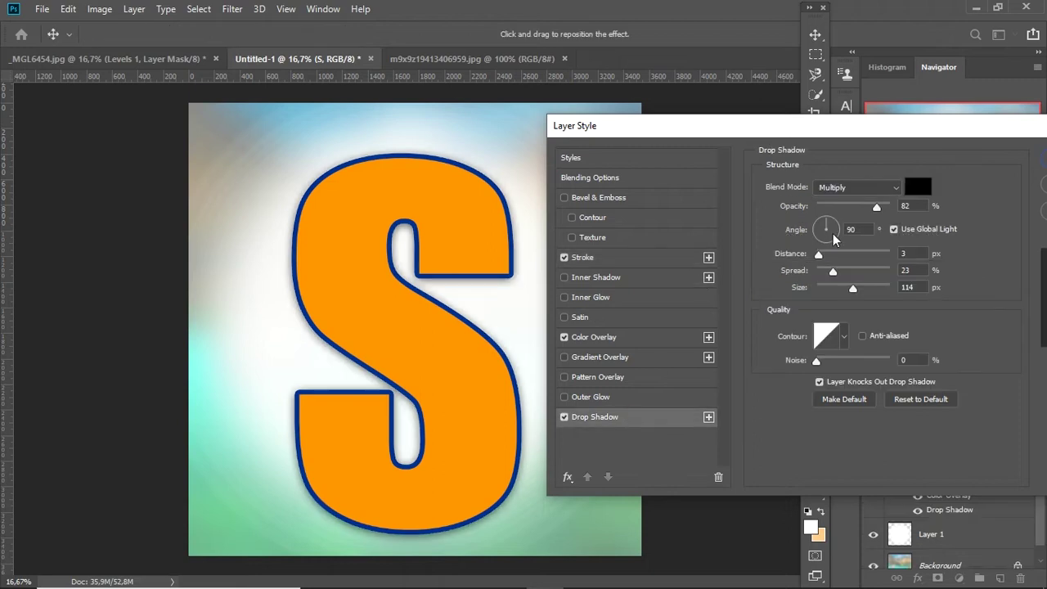
pyautogui.moveTo(825, 253)
pyautogui.mouseDown()
pyautogui.moveTo(850, 272)
pyautogui.moveTo(852, 291)
pyautogui.moveTo(842, 291)
pyautogui.mouseUp()
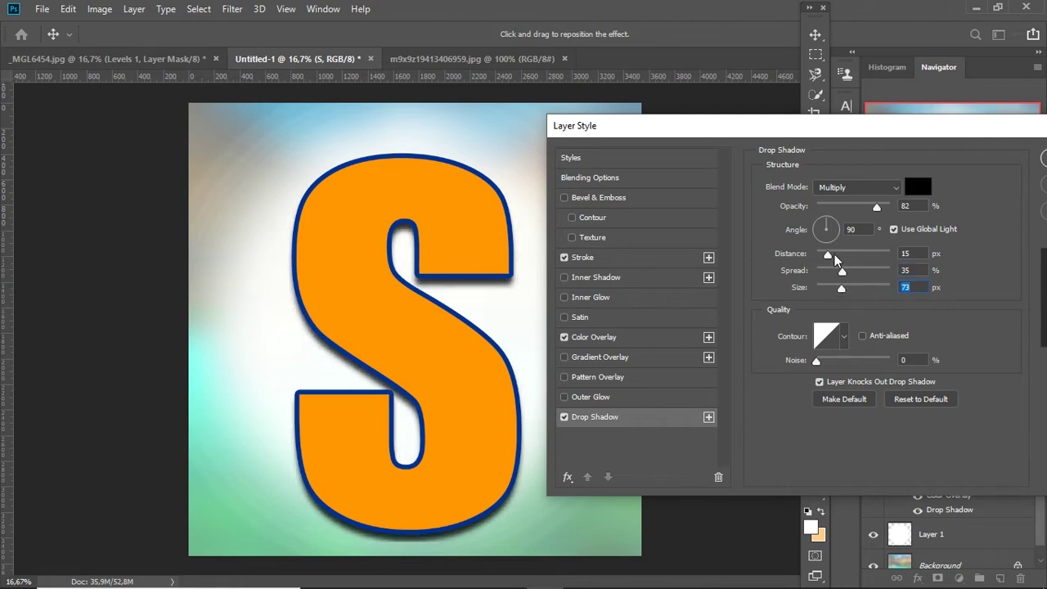
pyautogui.moveTo(828, 254); pyautogui.dragTo(827, 251)
pyautogui.moveTo(816, 360)
pyautogui.mouseDown()
pyautogui.moveTo(885, 360)
pyautogui.moveTo(794, 372)
pyautogui.mouseUp()
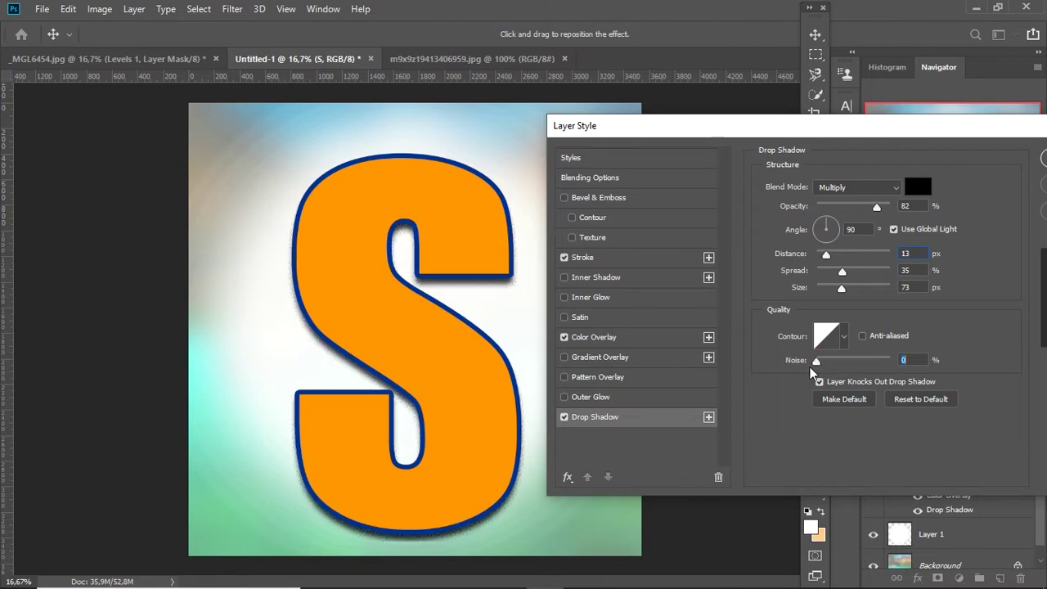
pyautogui.moveTo(878, 206); pyautogui.dragTo(880, 207)
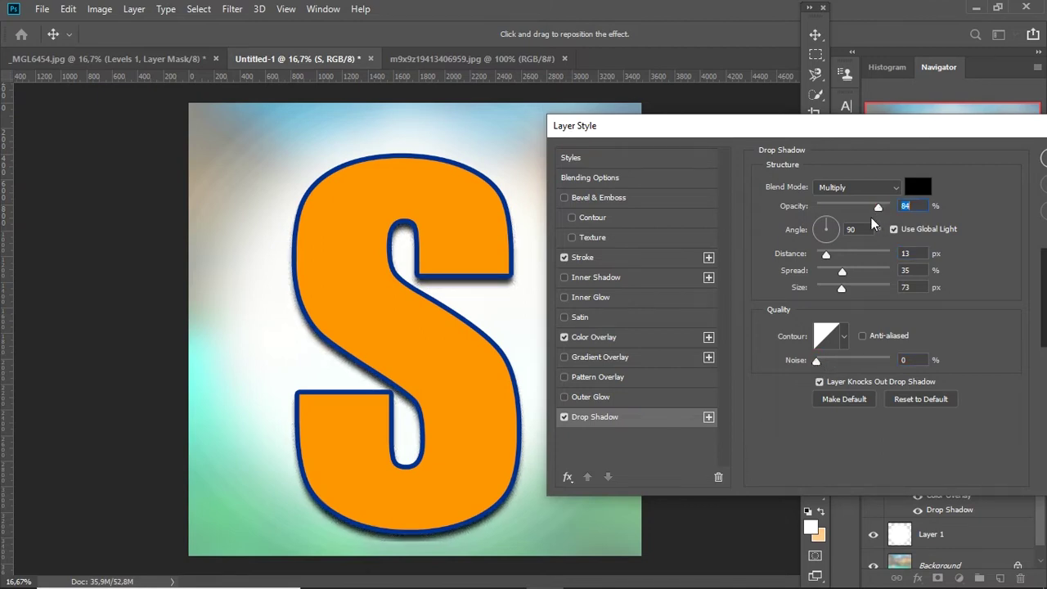
pyautogui.moveTo(826, 254); pyautogui.dragTo(826, 255)
pyautogui.moveTo(850, 125); pyautogui.dragTo(754, 125)
pyautogui.click(992, 155)
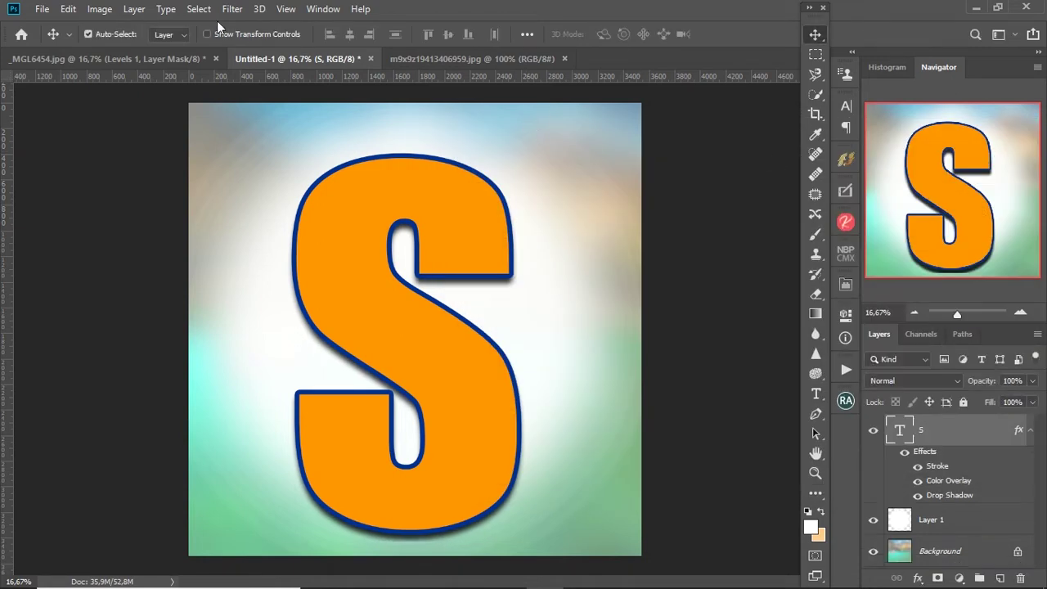
# Step: Open the portrait photo _MGL5314 from the Desktop
pyautogui.click(68, 9)
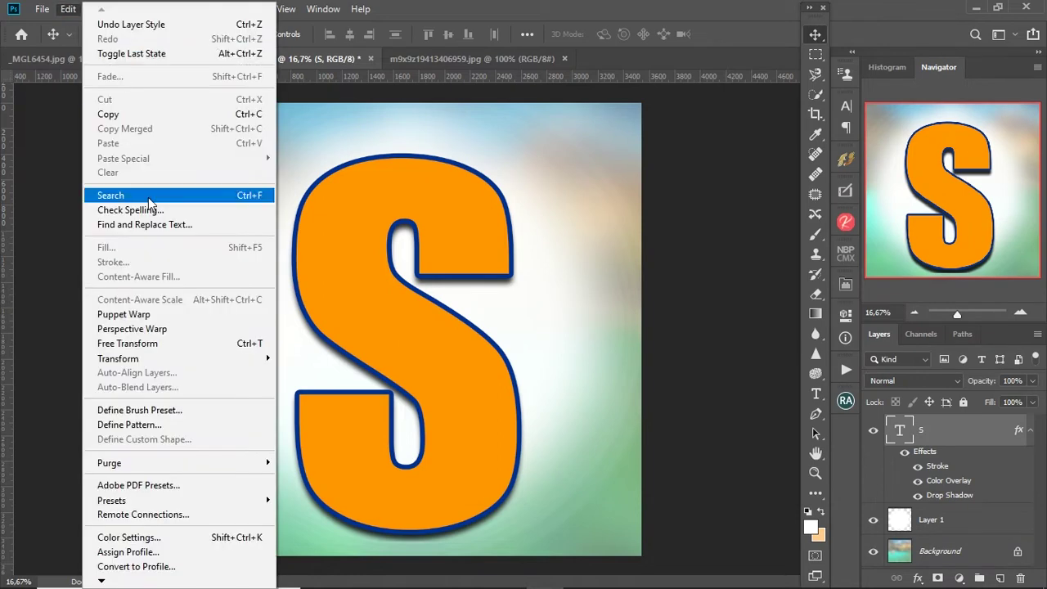
pyautogui.click(84, 41)
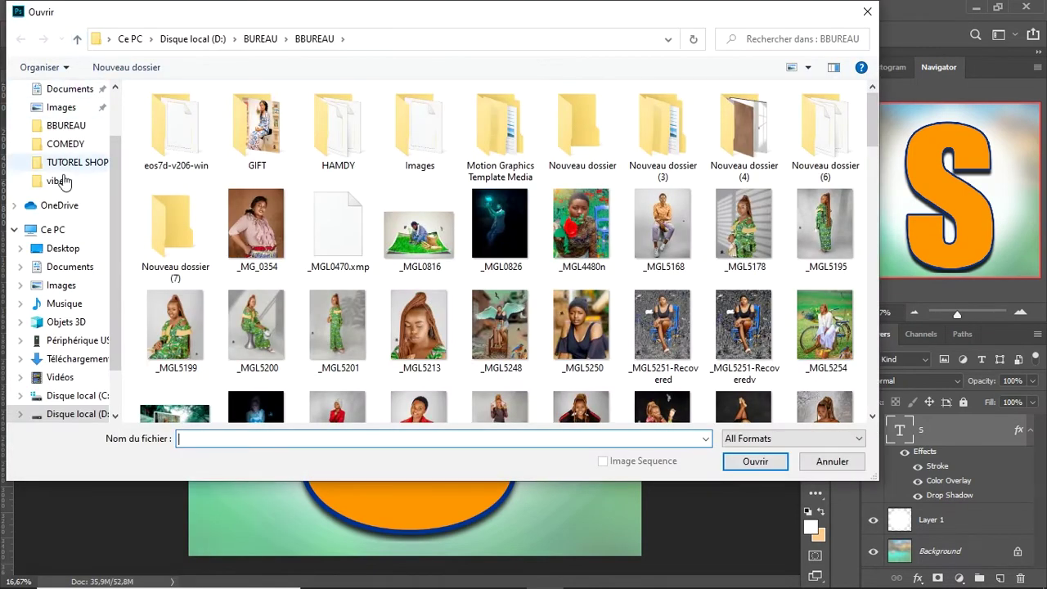
pyautogui.click(63, 248)
pyautogui.click(340, 227)
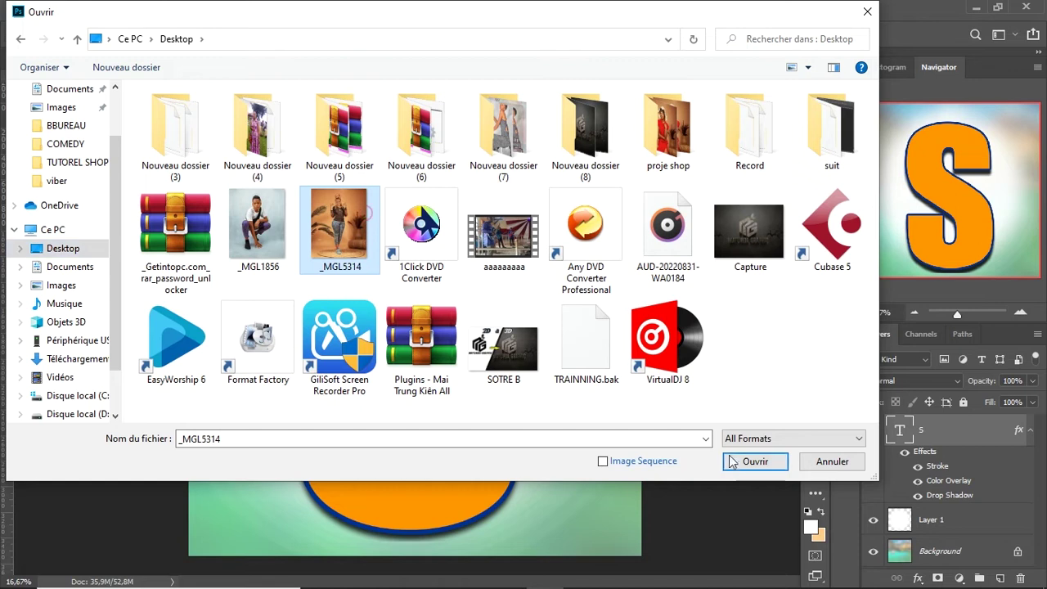
pyautogui.click(747, 463)
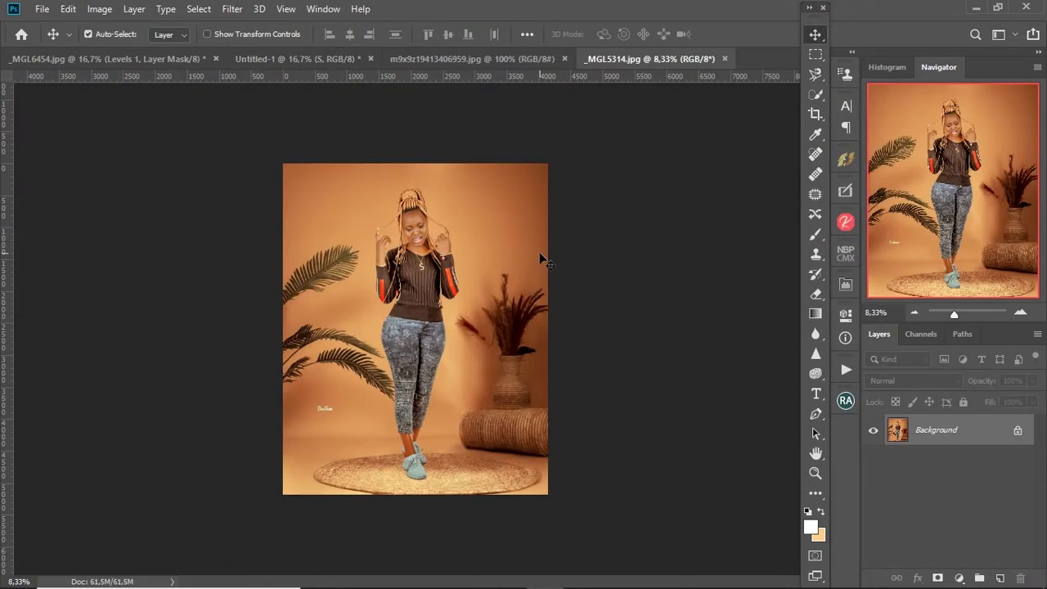
# Step: Copy the portrait into Untitled-1 as Layer 2 and position it over the canvas
pyautogui.moveTo(429, 293); pyautogui.dragTo(386, 268)
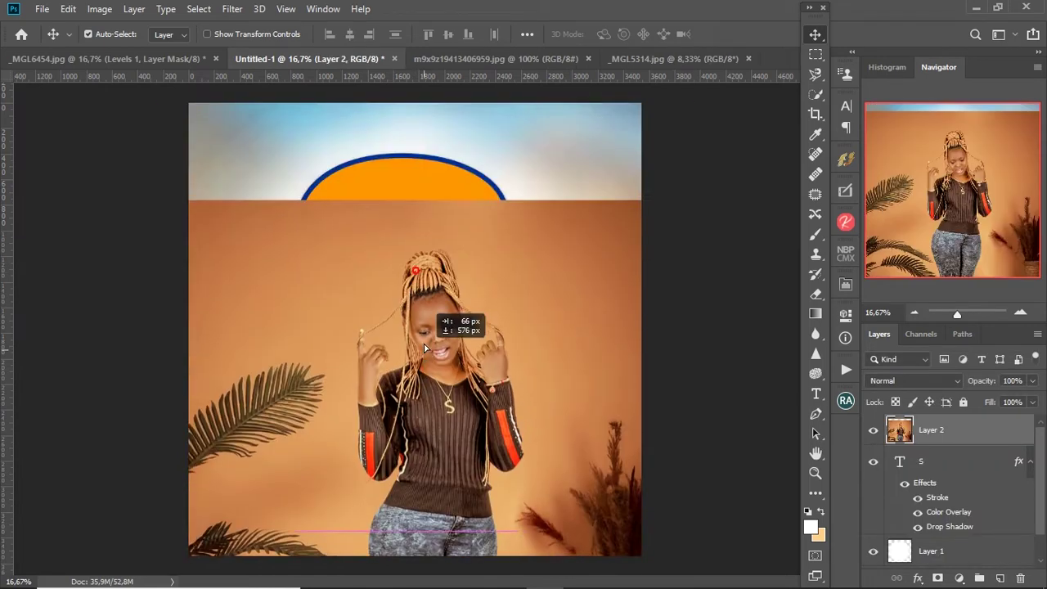
pyautogui.moveTo(388, 269); pyautogui.dragTo(419, 410)
pyautogui.click(388, 230)
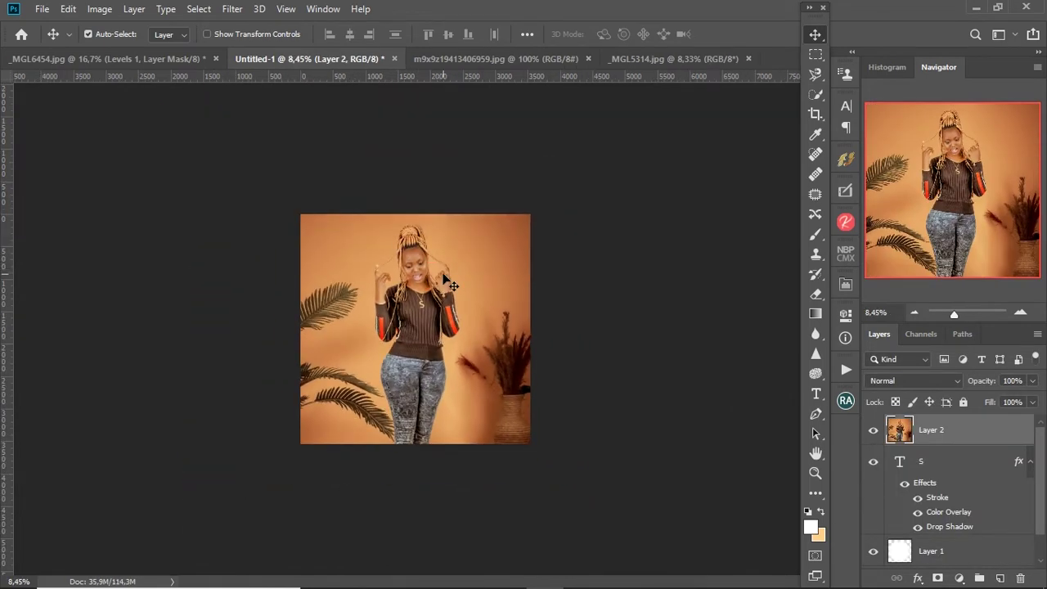
# Step: Scale the portrait layer to about 75.5%, set it to 62% opacity and position it over the S
pyautogui.hotkey('ctrl', 't')
pyautogui.moveTo(415, 199); pyautogui.dragTo(412, 312)
pyautogui.moveTo(422, 392); pyautogui.dragTo(422, 297)
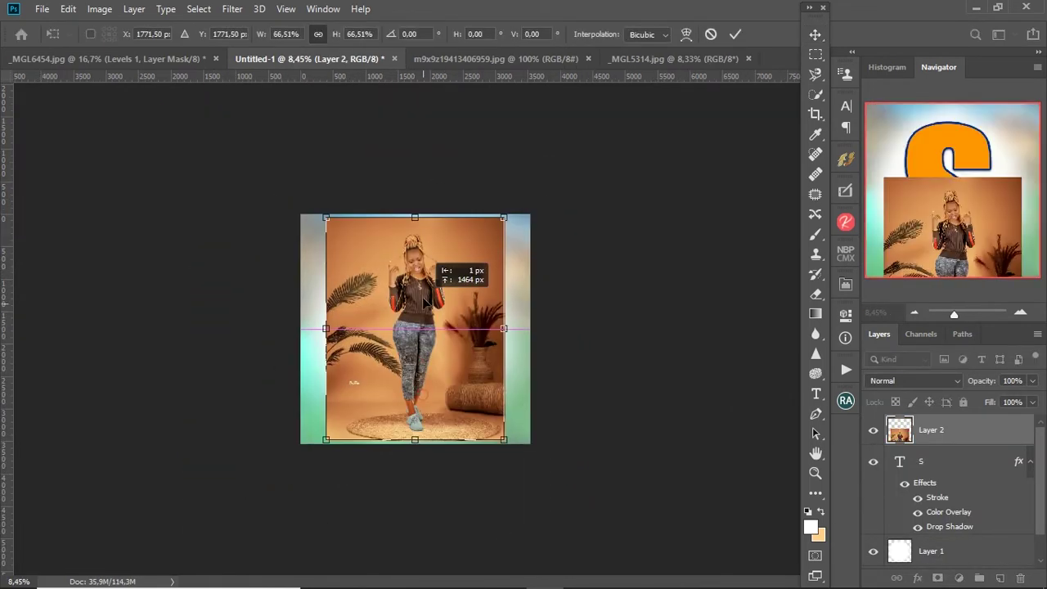
pyautogui.click(1032, 380)
pyautogui.moveTo(1022, 401); pyautogui.dragTo(1006, 400)
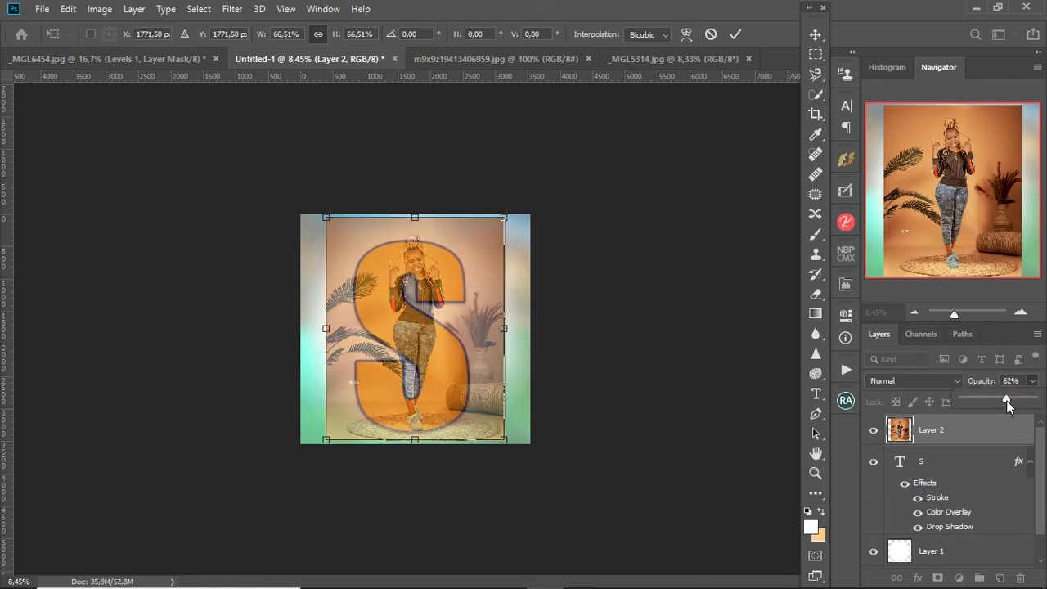
pyautogui.moveTo(414, 217)
pyautogui.mouseDown()
pyautogui.moveTo(414, 202)
pyautogui.moveTo(466, 204)
pyautogui.mouseUp()
pyautogui.moveTo(518, 430); pyautogui.dragTo(529, 445)
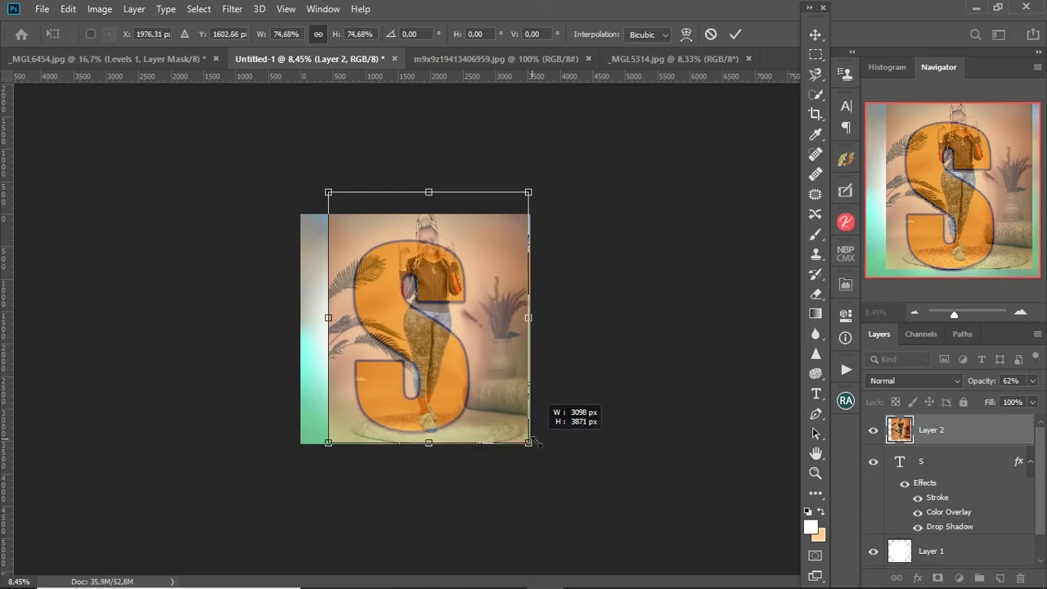
pyautogui.moveTo(503, 376)
pyautogui.mouseDown()
pyautogui.moveTo(504, 395)
pyautogui.moveTo(510, 378)
pyautogui.mouseUp()
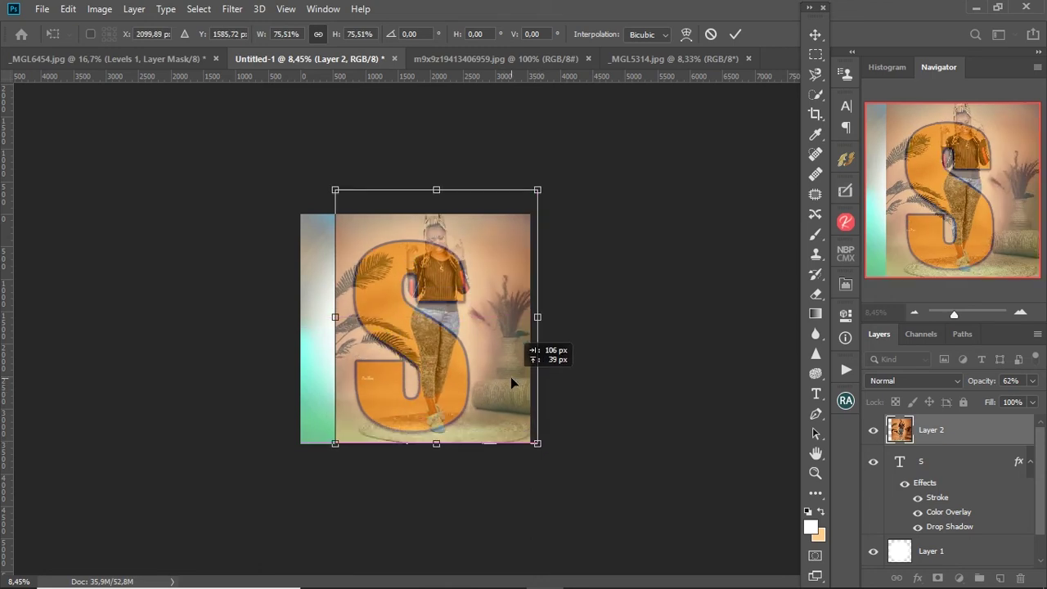
pyautogui.click(735, 34)
pyautogui.click(955, 463)
pyautogui.hotkey('ctrl', 't')
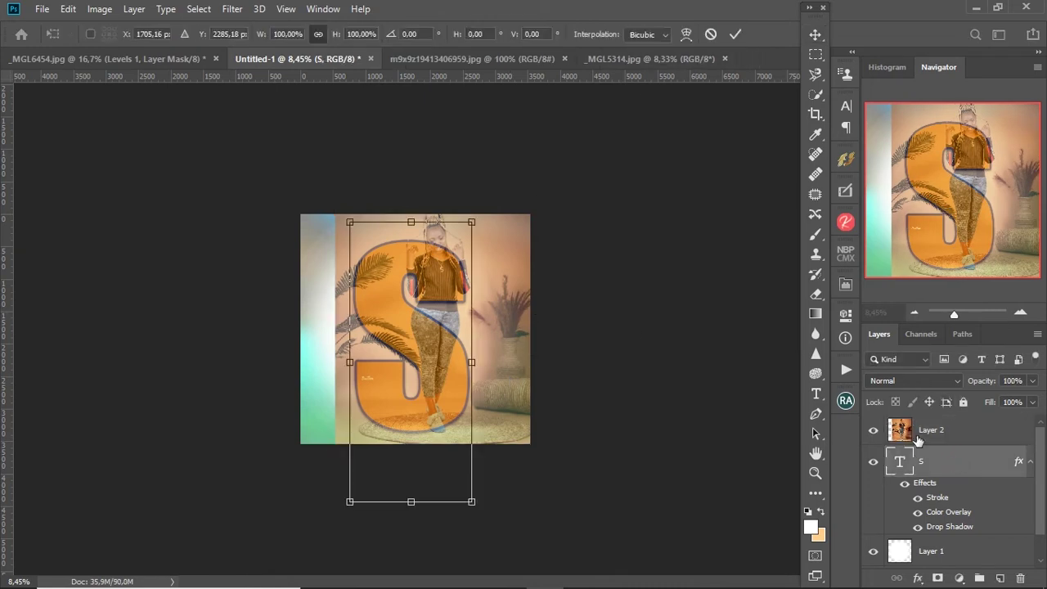
# Step: Transform the orange S to about 88.16% width and 100.66% height, shifted slightly right
pyautogui.moveTo(409, 222); pyautogui.dragTo(410, 206)
pyautogui.moveTo(411, 501); pyautogui.dragTo(410, 506)
pyautogui.moveTo(471, 356); pyautogui.dragTo(461, 360)
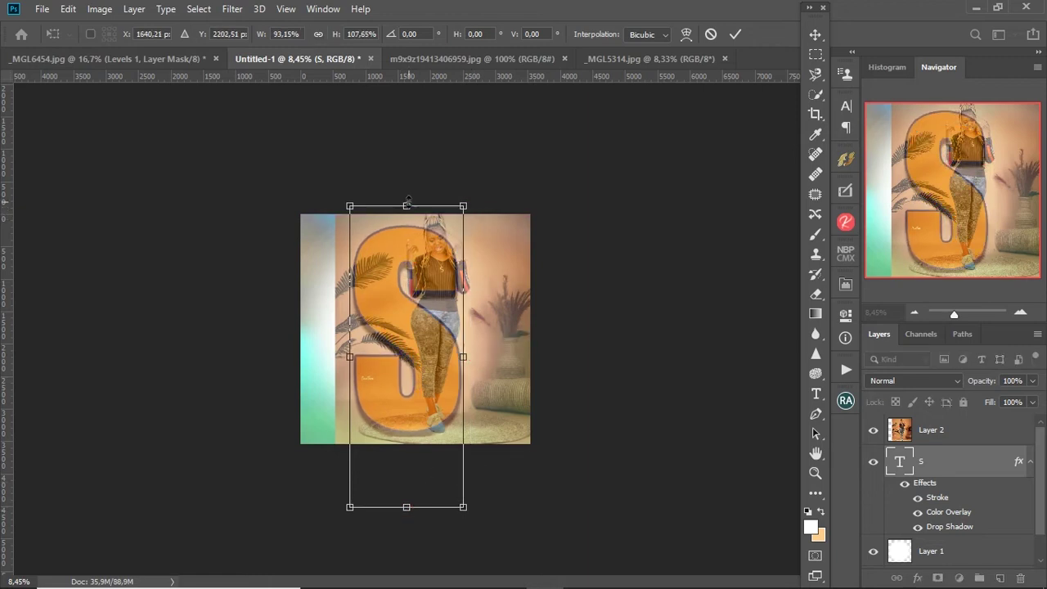
pyautogui.moveTo(411, 206); pyautogui.dragTo(407, 215)
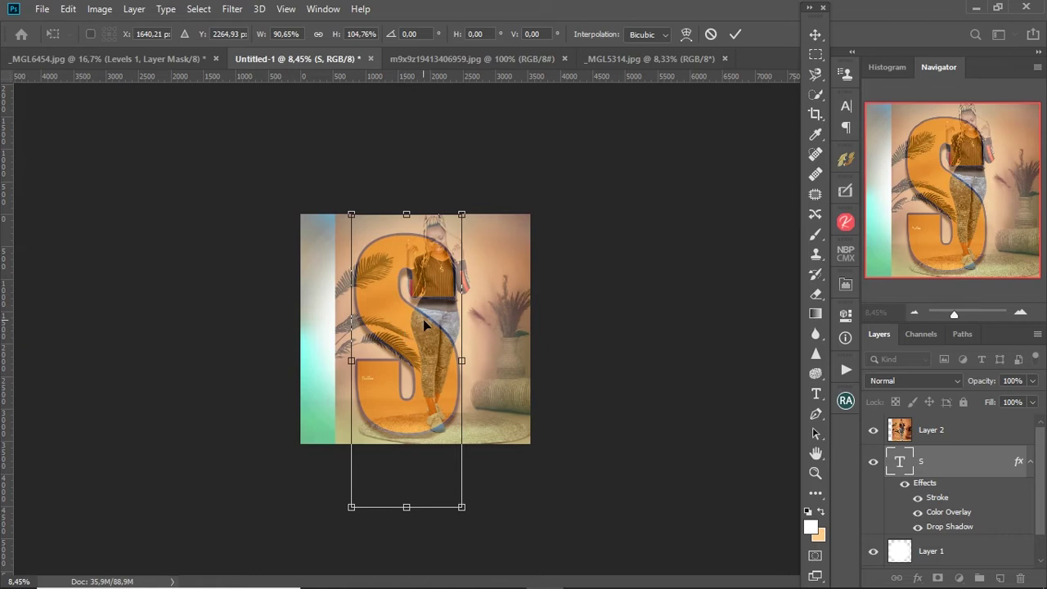
pyautogui.moveTo(422, 322); pyautogui.dragTo(423, 352)
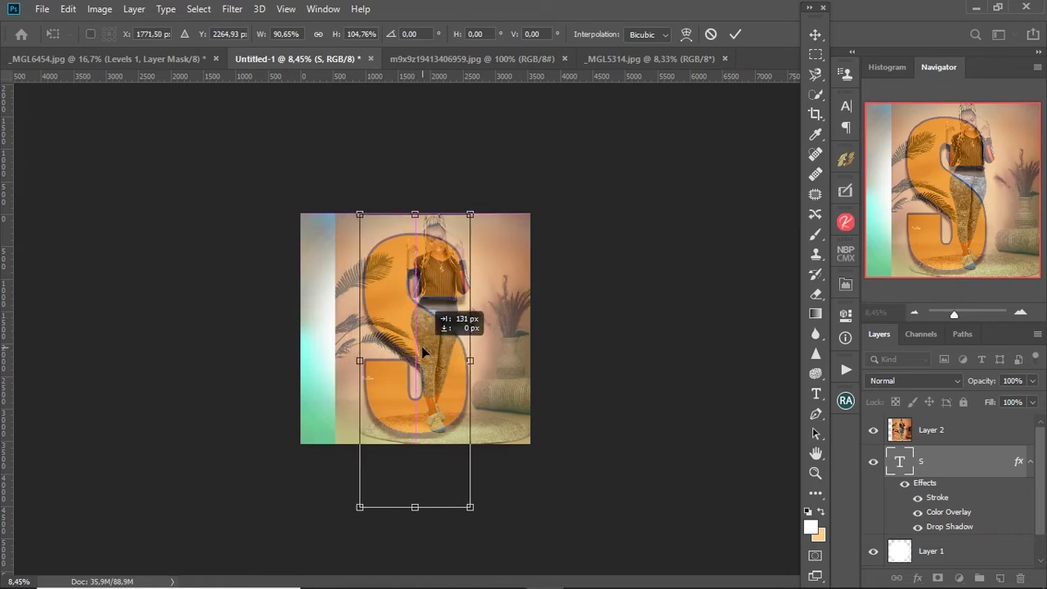
pyautogui.moveTo(360, 214); pyautogui.dragTo(364, 225)
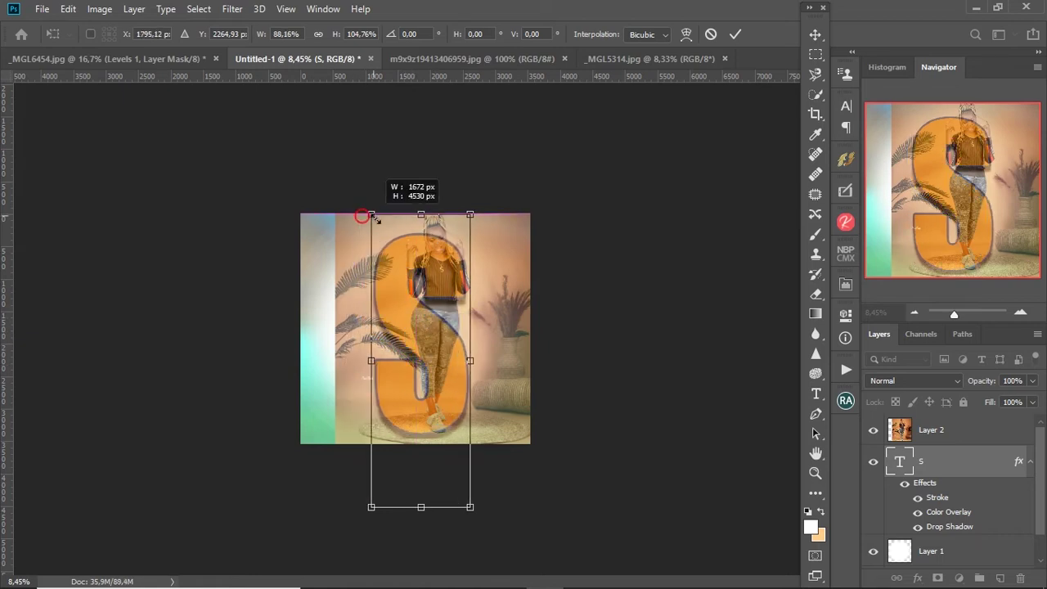
pyautogui.moveTo(363, 226); pyautogui.dragTo(363, 216)
pyautogui.press('Return')
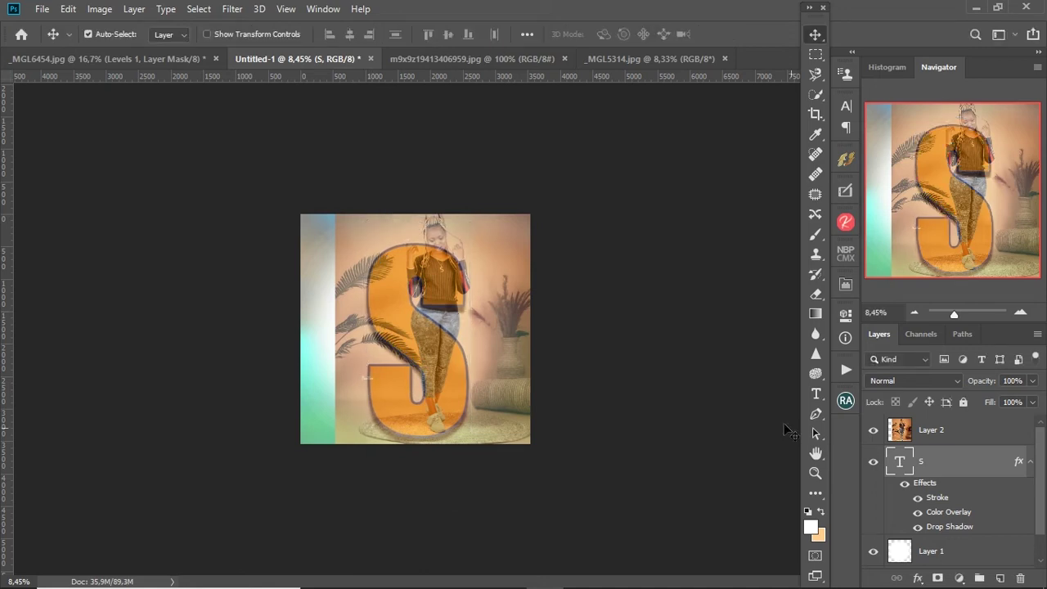
pyautogui.click(933, 430)
# Step: Scale the portrait photo down to about 93%, shift it left and shorten it from the top
pyautogui.moveTo(508, 360); pyautogui.dragTo(508, 357)
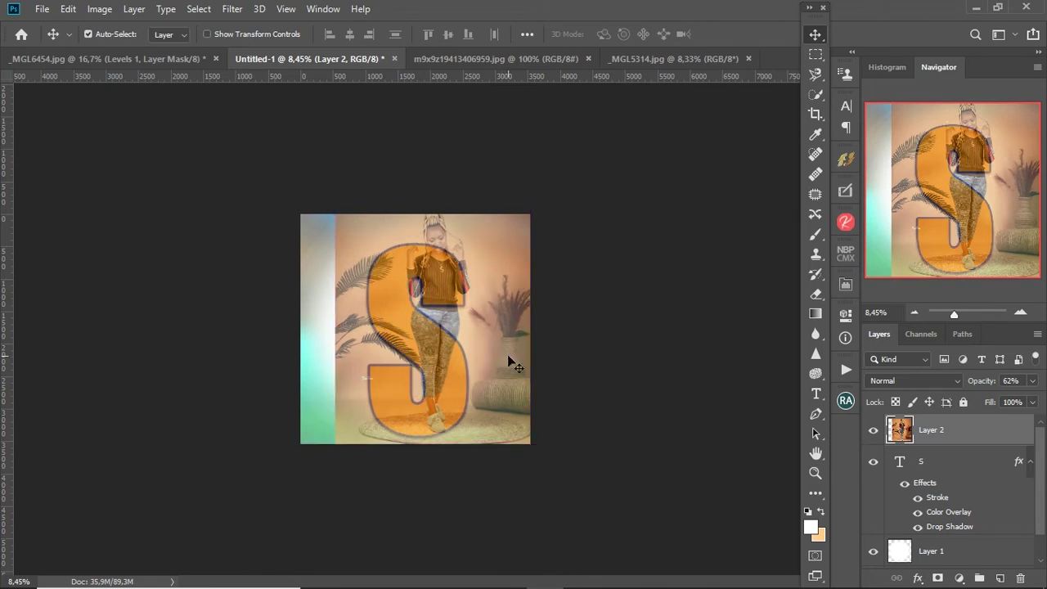
pyautogui.hotkey('ctrl', 't')
pyautogui.moveTo(536, 443); pyautogui.dragTo(530, 434)
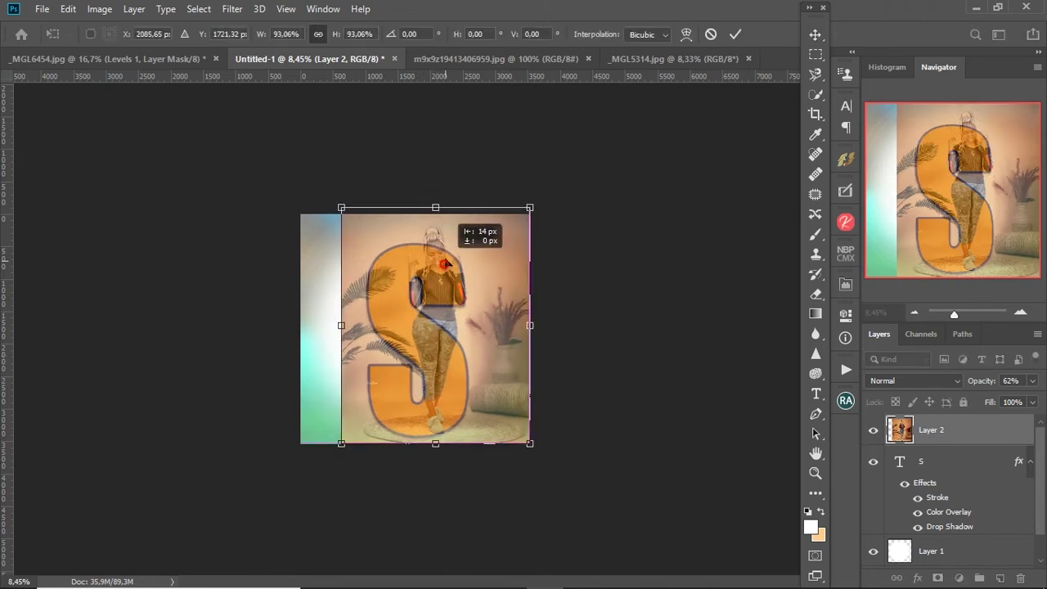
pyautogui.moveTo(446, 270); pyautogui.dragTo(446, 260)
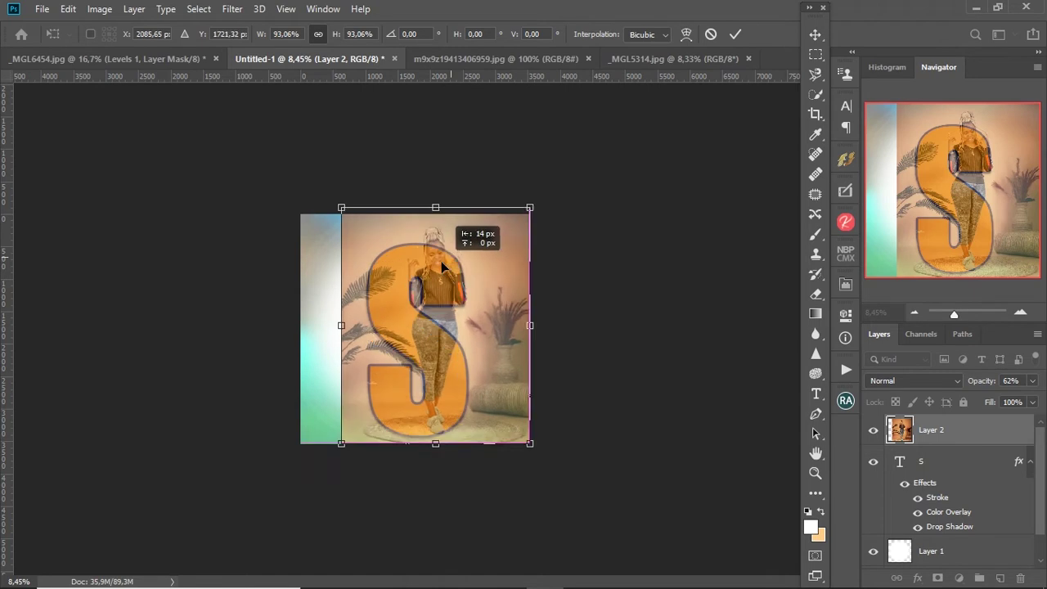
pyautogui.moveTo(449, 260); pyautogui.dragTo(449, 259)
pyautogui.scroll(2, 448, 260)
pyautogui.moveTo(477, 358); pyautogui.dragTo(443, 360)
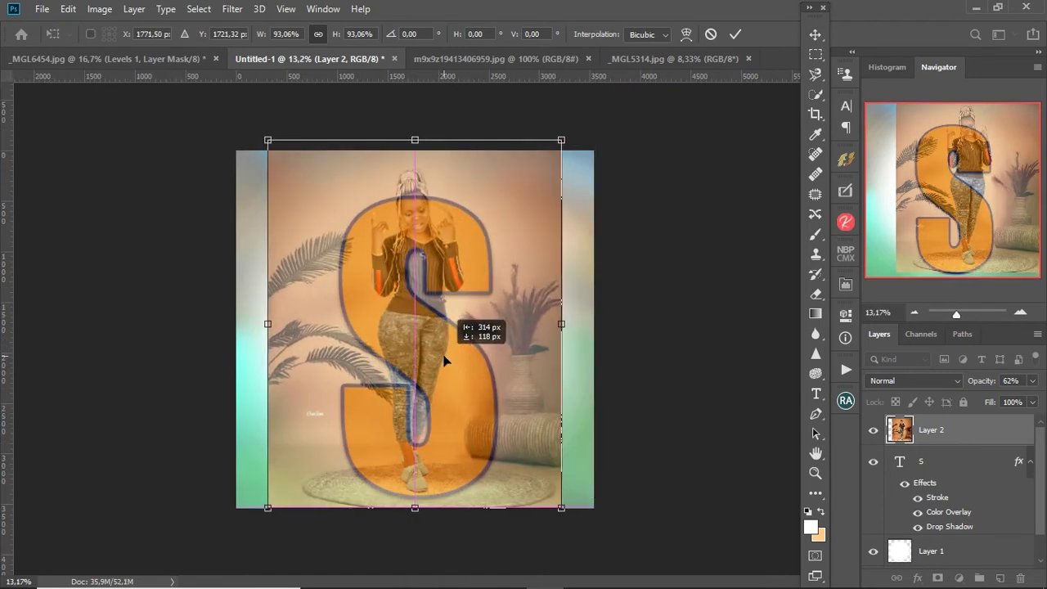
pyautogui.press('Return')
pyautogui.hotkey('ctrl', 't')
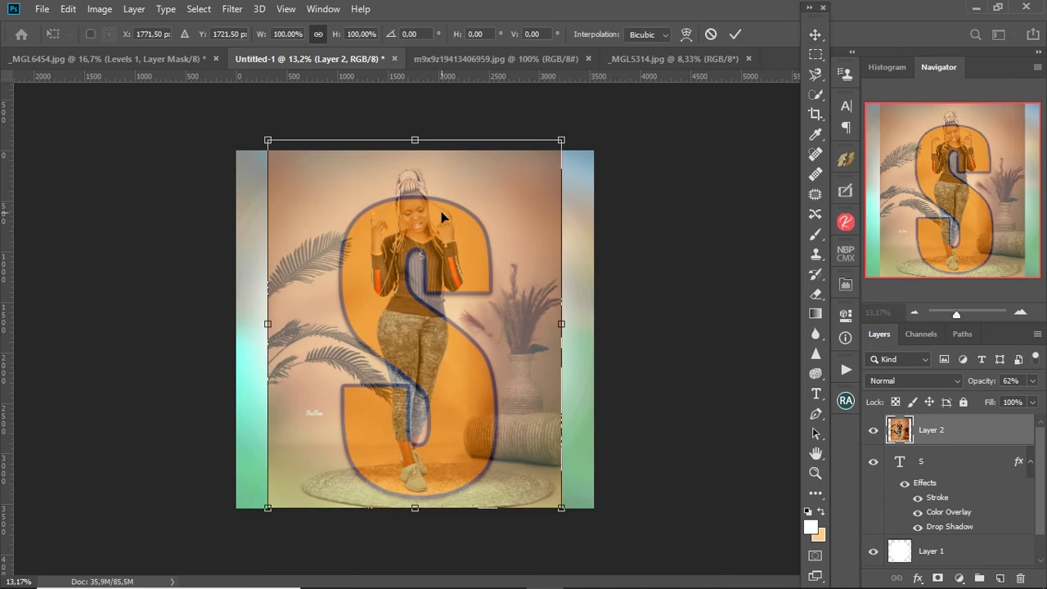
pyautogui.moveTo(414, 140); pyautogui.dragTo(417, 150)
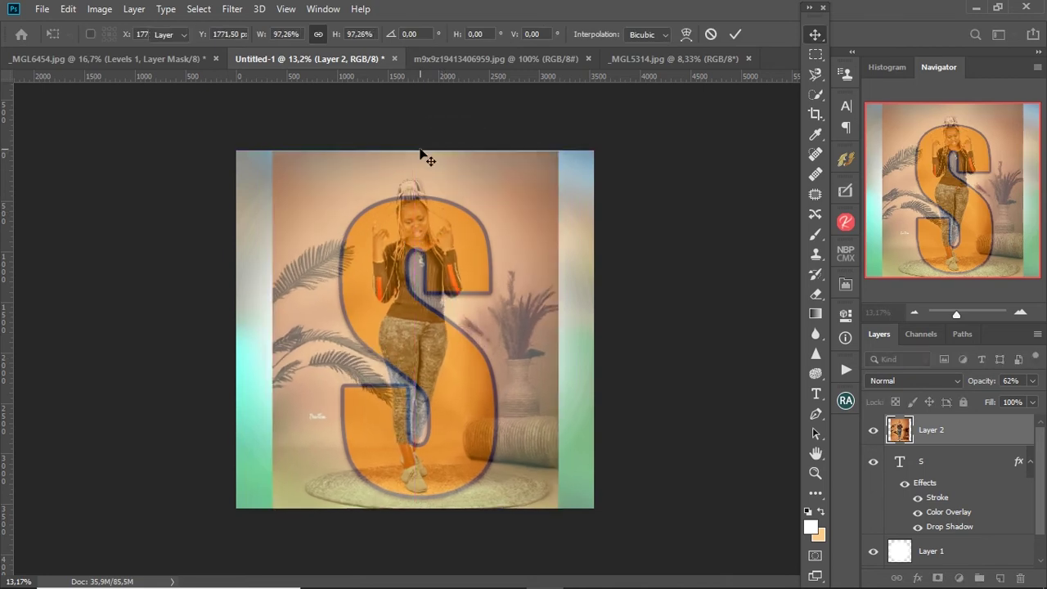
pyautogui.press('Return')
# Step: Rescale the S to about 85.81% by 93.46% and move it down into place
pyautogui.click(955, 464)
pyautogui.hotkey('ctrl', 't')
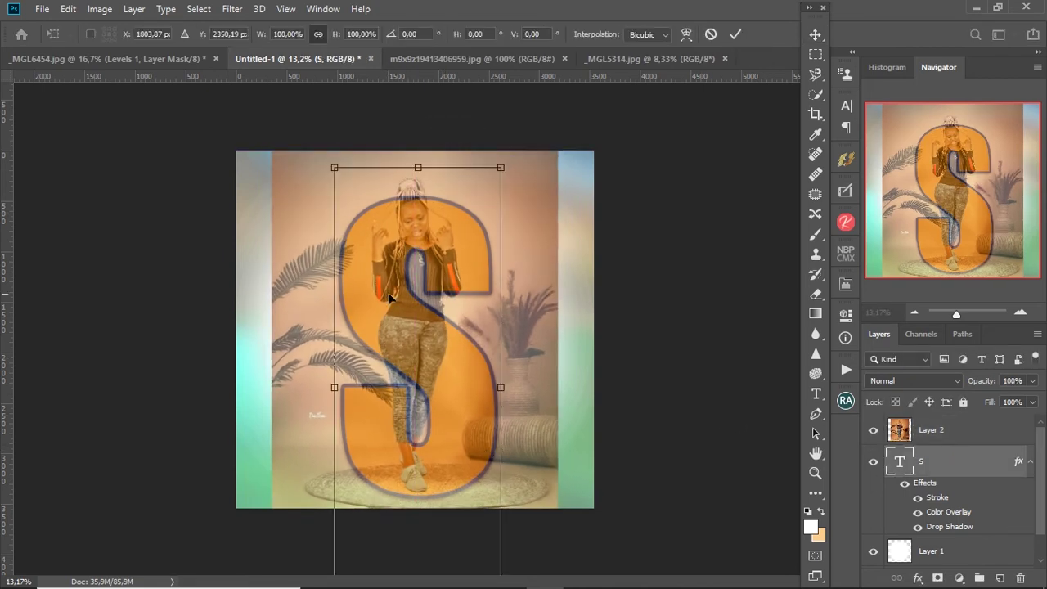
pyautogui.moveTo(418, 167); pyautogui.dragTo(418, 188)
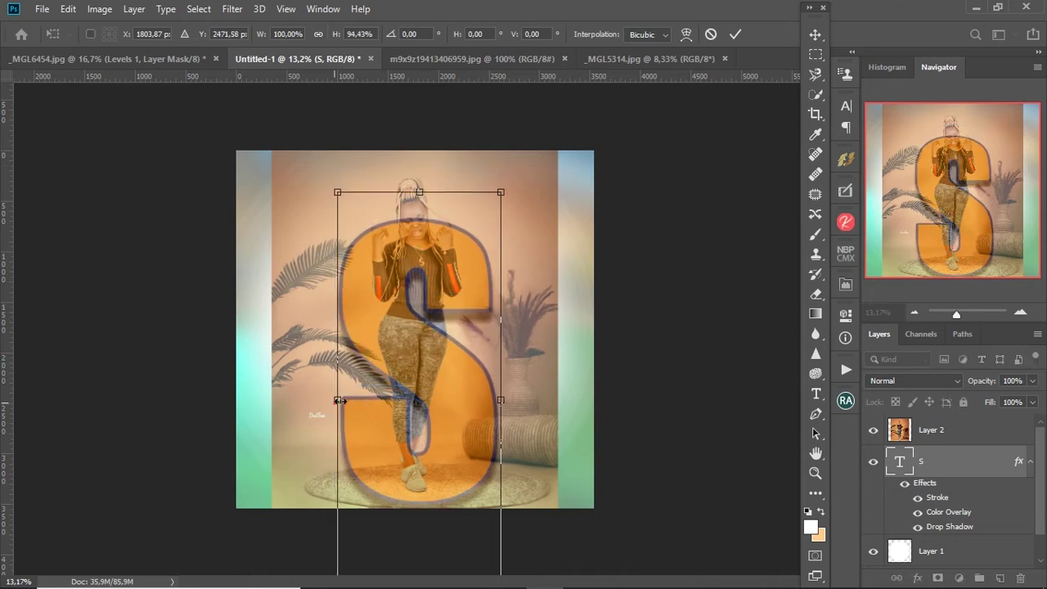
pyautogui.moveTo(335, 277); pyautogui.dragTo(354, 277)
pyautogui.moveTo(434, 289)
pyautogui.mouseDown()
pyautogui.moveTo(435, 307)
pyautogui.moveTo(408, 317)
pyautogui.mouseUp()
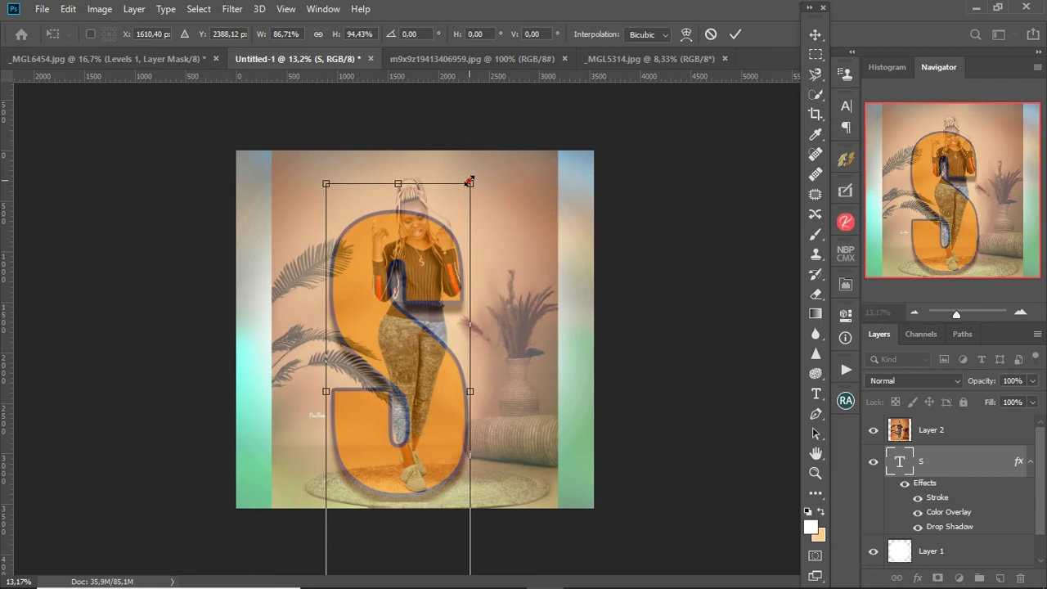
pyautogui.moveTo(470, 181); pyautogui.dragTo(468, 183)
pyautogui.moveTo(438, 223); pyautogui.dragTo(441, 225)
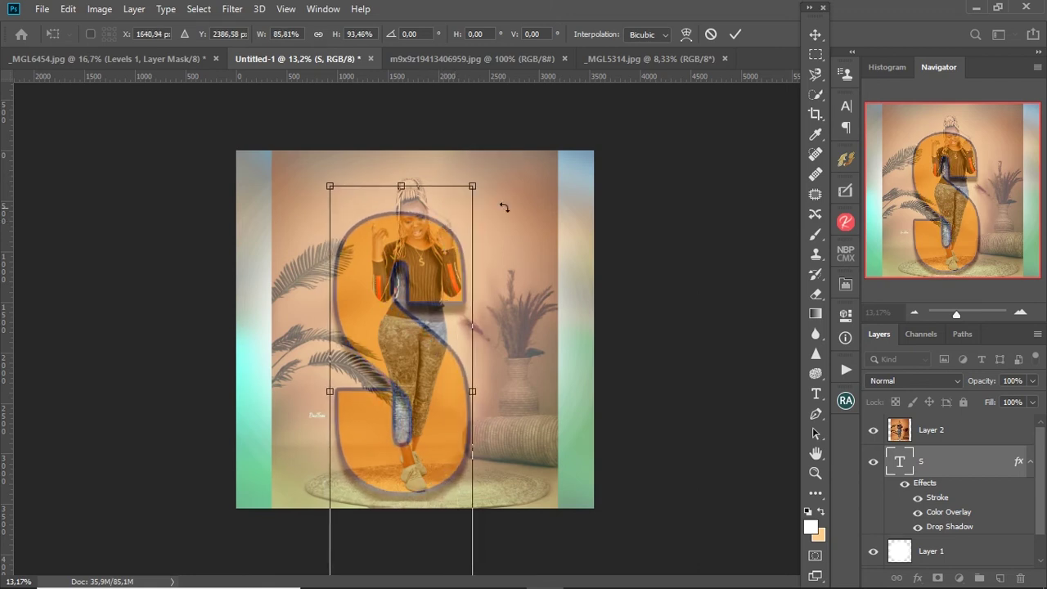
pyautogui.click(735, 34)
# Step: Enlarge the portrait photo to about 104% and reposition it within the S
pyautogui.click(968, 433)
pyautogui.hotkey('ctrl', 't')
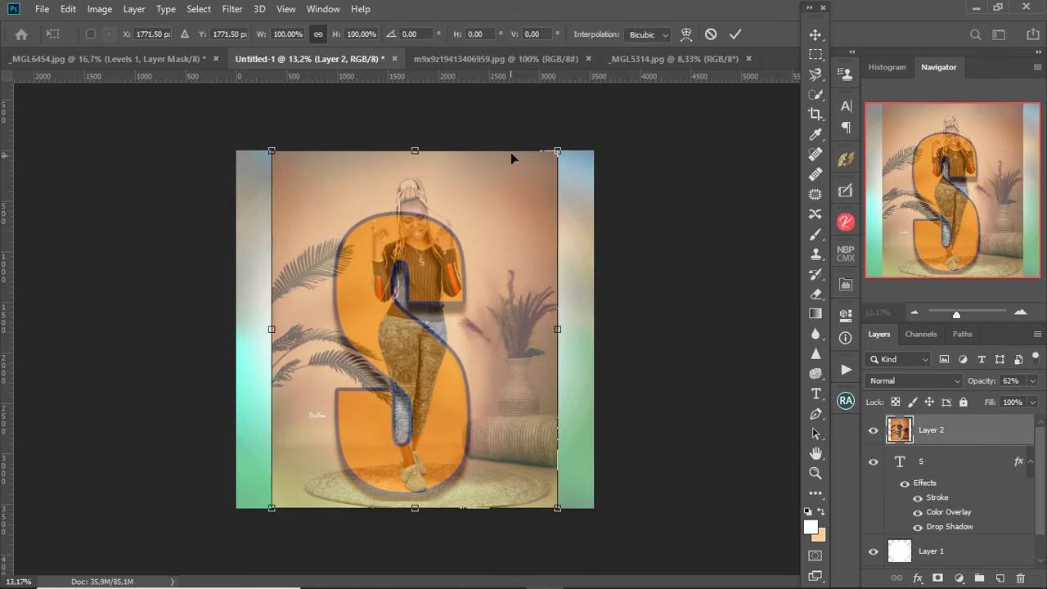
pyautogui.moveTo(414, 147); pyautogui.dragTo(415, 135)
pyautogui.moveTo(453, 229); pyautogui.dragTo(463, 237)
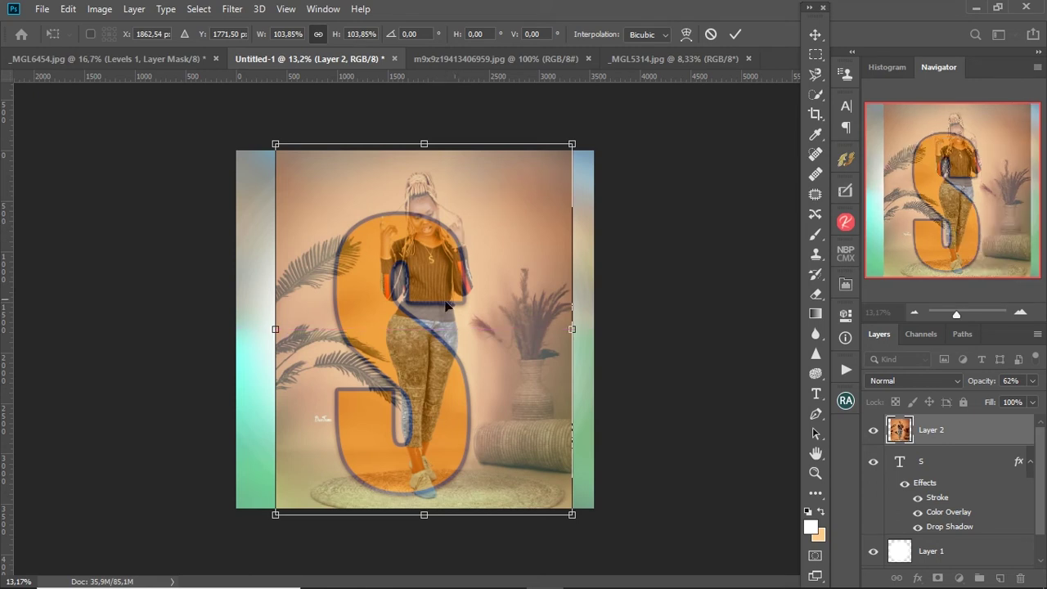
pyautogui.moveTo(461, 236); pyautogui.dragTo(409, 322)
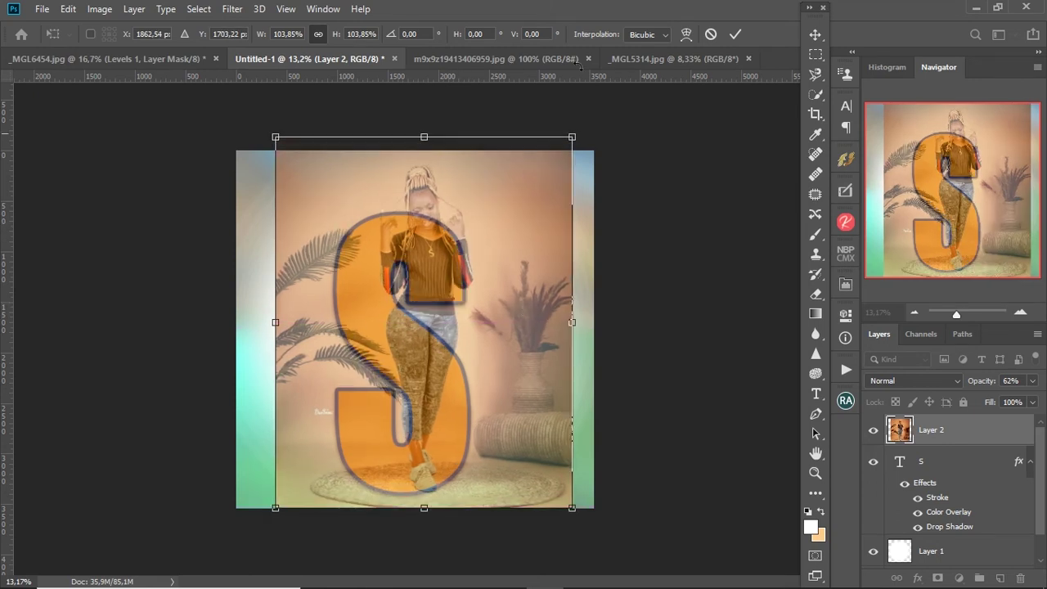
pyautogui.click(736, 34)
pyautogui.click(501, 260)
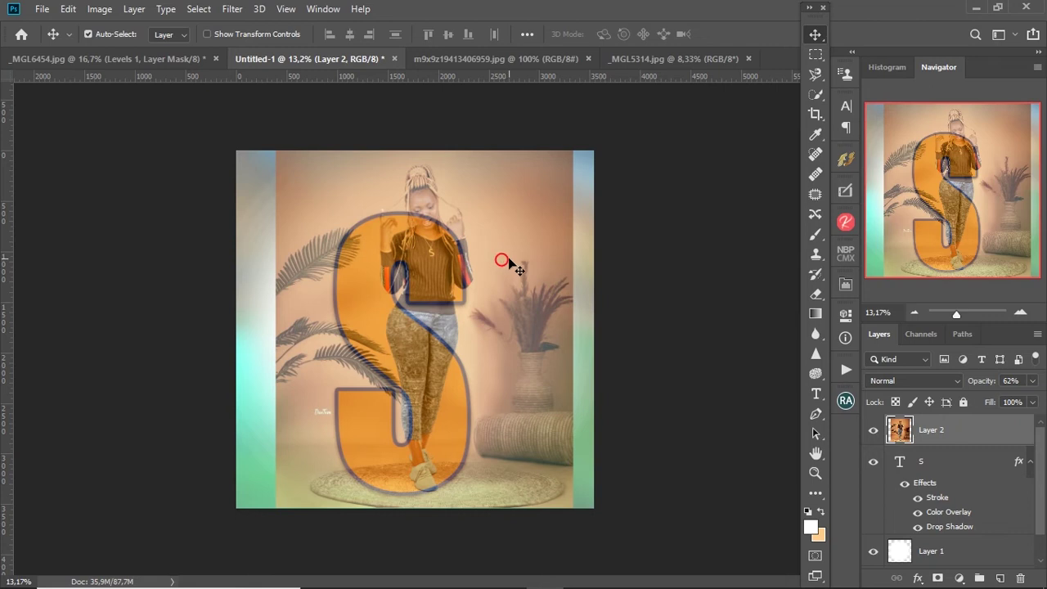
# Step: Move the portrait photo slightly down and scale it to 98.13%, beginning a slight tilt
pyautogui.moveTo(511, 268); pyautogui.dragTo(501, 272)
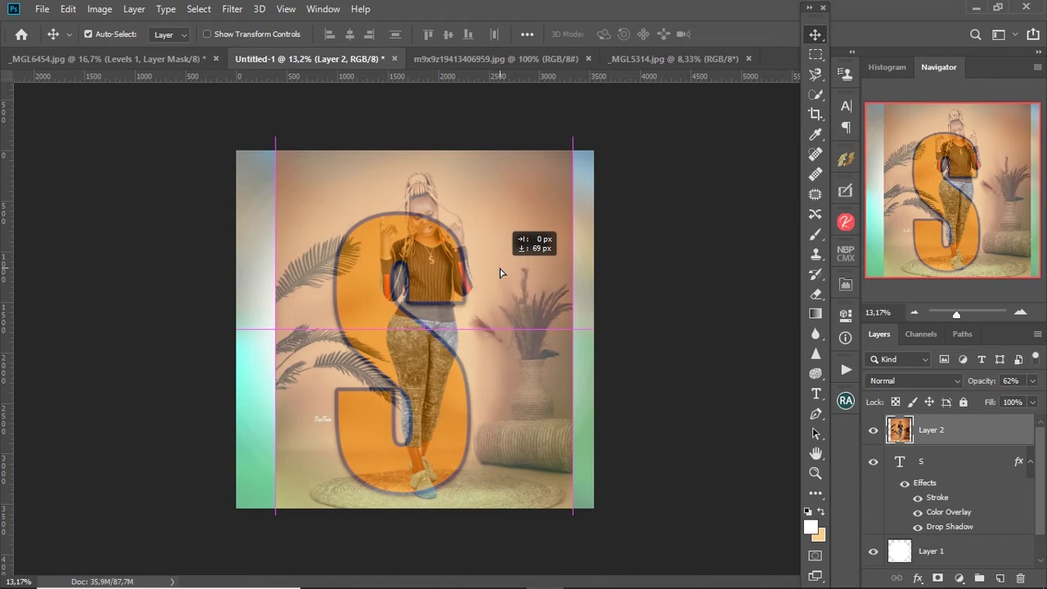
pyautogui.moveTo(501, 273); pyautogui.dragTo(501, 273)
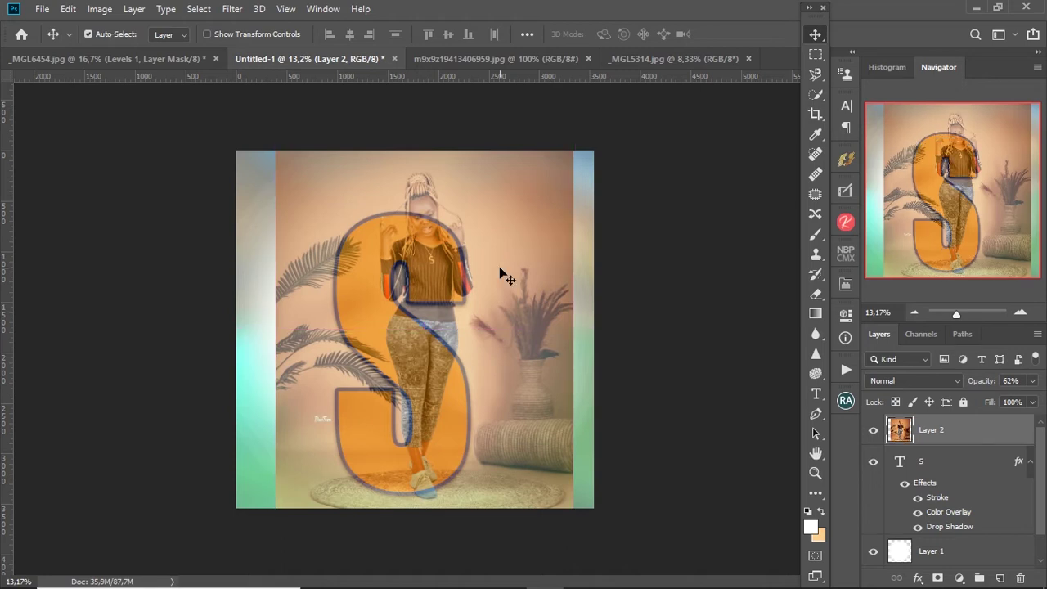
pyautogui.hotkey('ctrl', 't')
pyautogui.moveTo(424, 512); pyautogui.dragTo(426, 507)
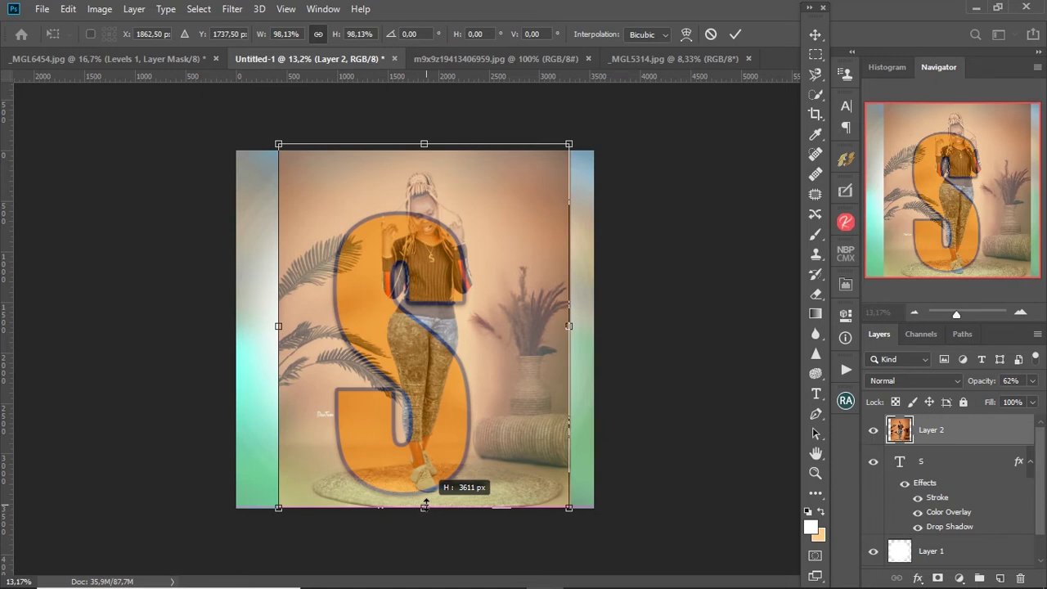
pyautogui.moveTo(425, 502); pyautogui.dragTo(425, 502)
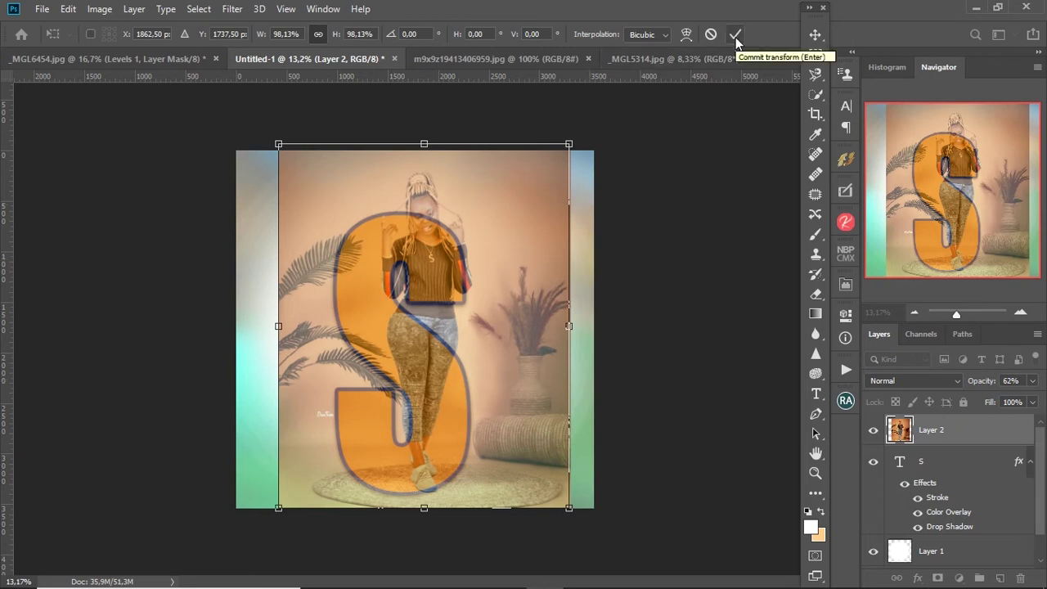
pyautogui.moveTo(620, 223); pyautogui.dragTo(616, 215)
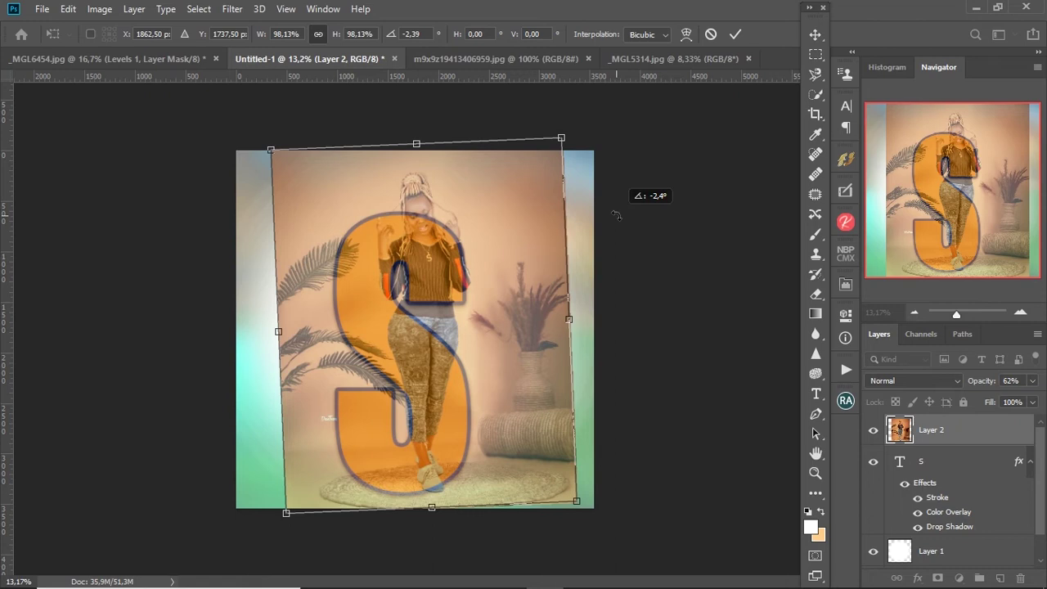
# Step: Tilt the portrait photo -2.39°, restore it to about 100%, nudge it up and left, and commit
pyautogui.moveTo(615, 215); pyautogui.dragTo(616, 216)
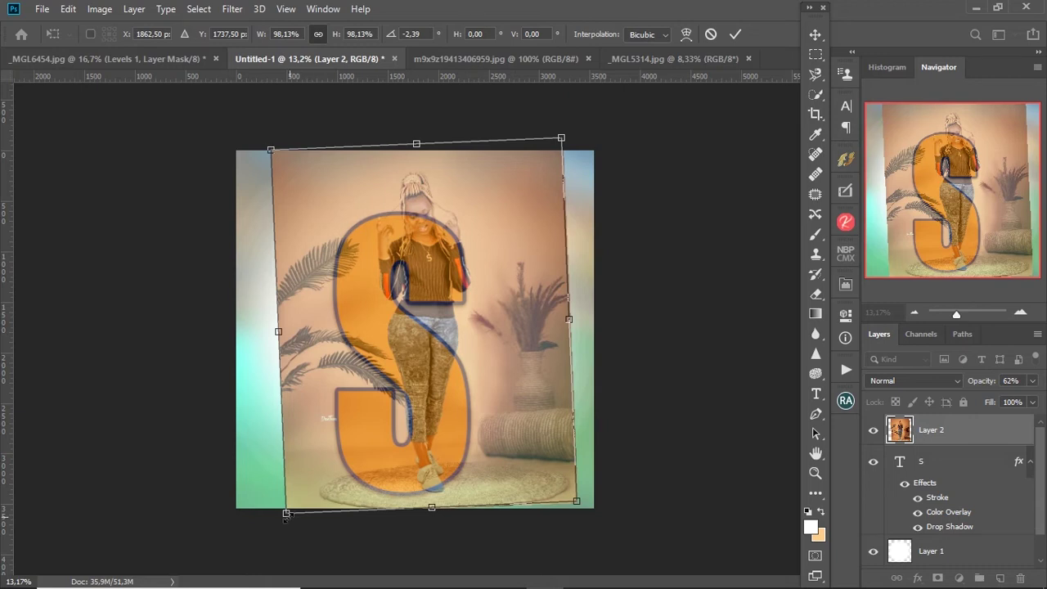
pyautogui.moveTo(286, 514); pyautogui.dragTo(282, 521)
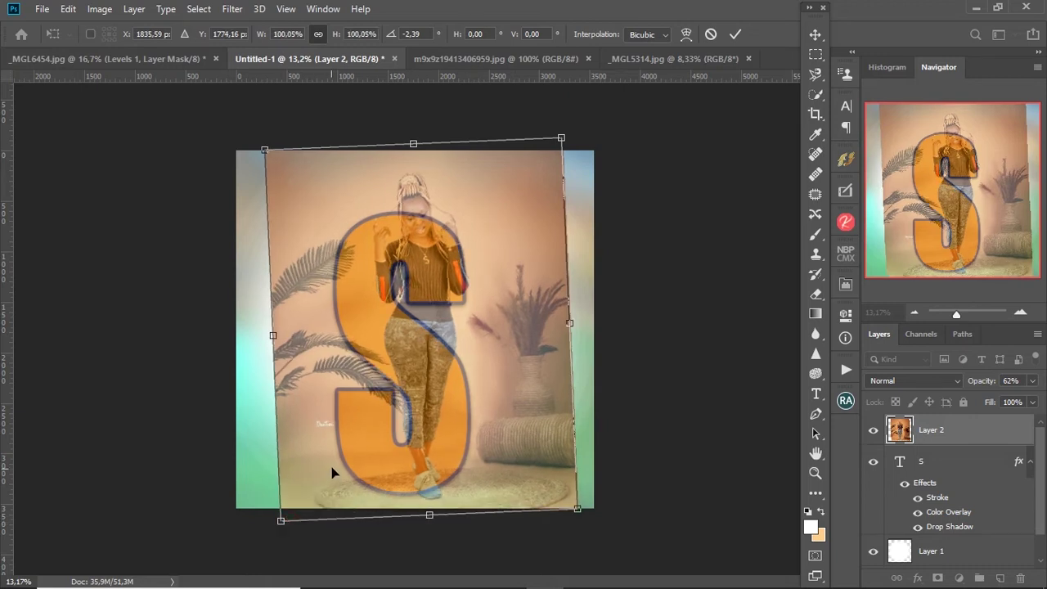
pyautogui.moveTo(336, 460); pyautogui.dragTo(335, 457)
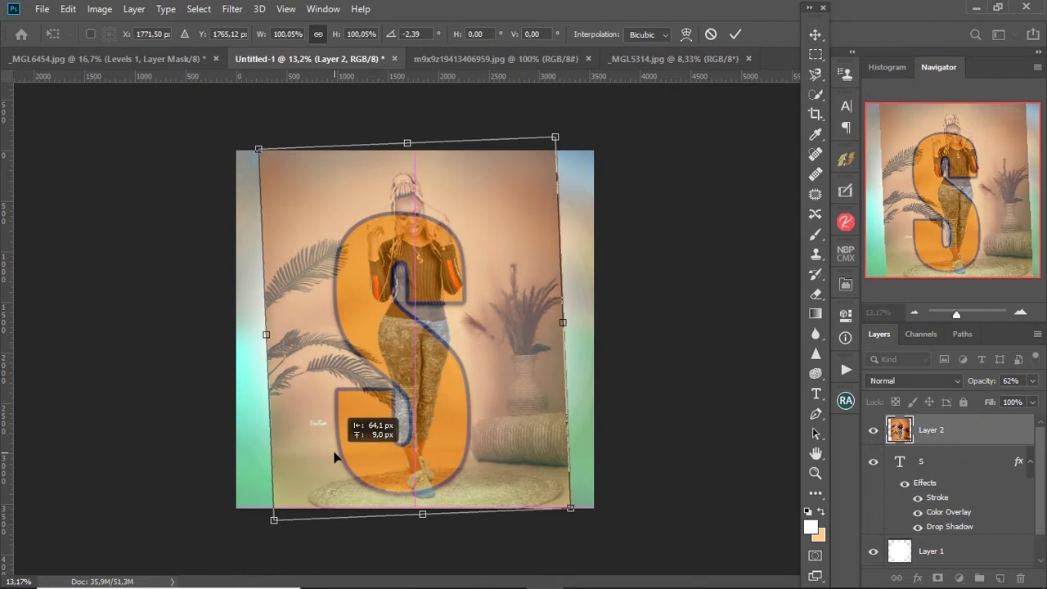
pyautogui.moveTo(334, 457); pyautogui.dragTo(340, 451)
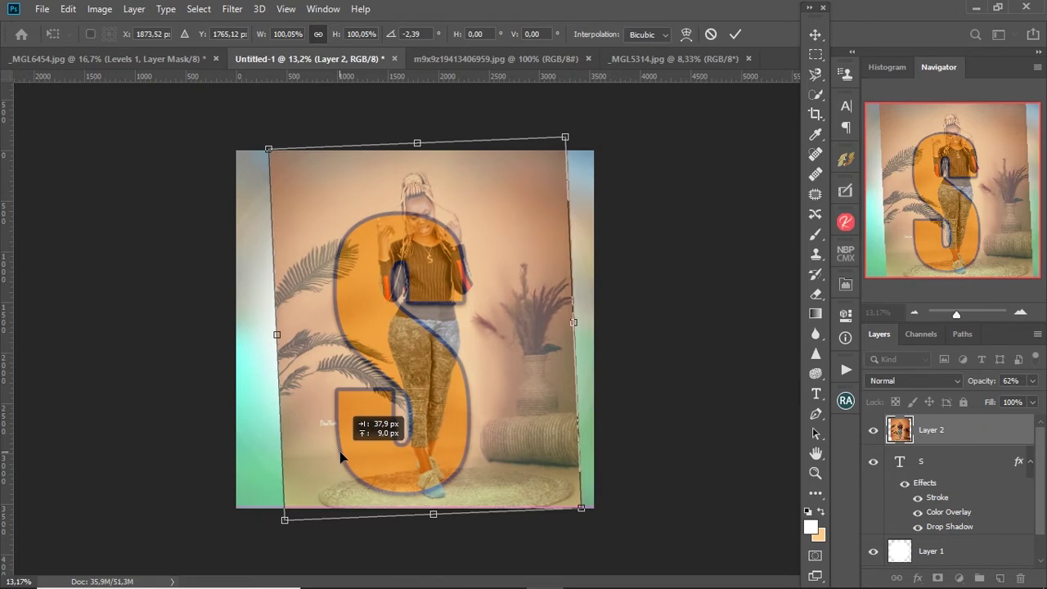
pyautogui.press('Up')
pyautogui.press('Up')
pyautogui.press('Up')
pyautogui.press('Up')
pyautogui.press('Up')
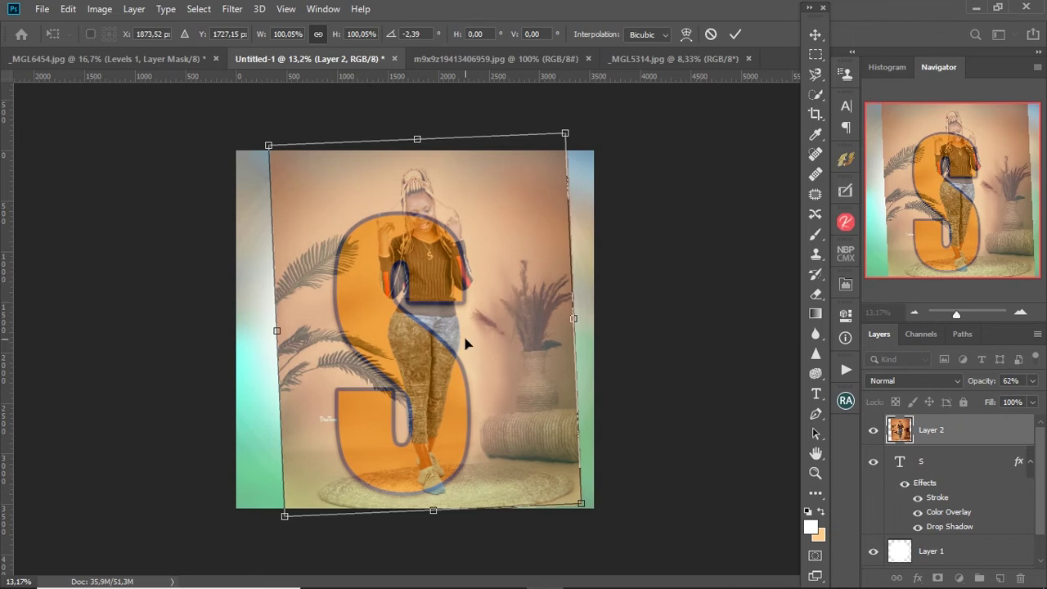
pyautogui.hotkey('shift', 'Left')
pyautogui.hotkey('shift', 'Left')
pyautogui.hotkey('shift', 'Left')
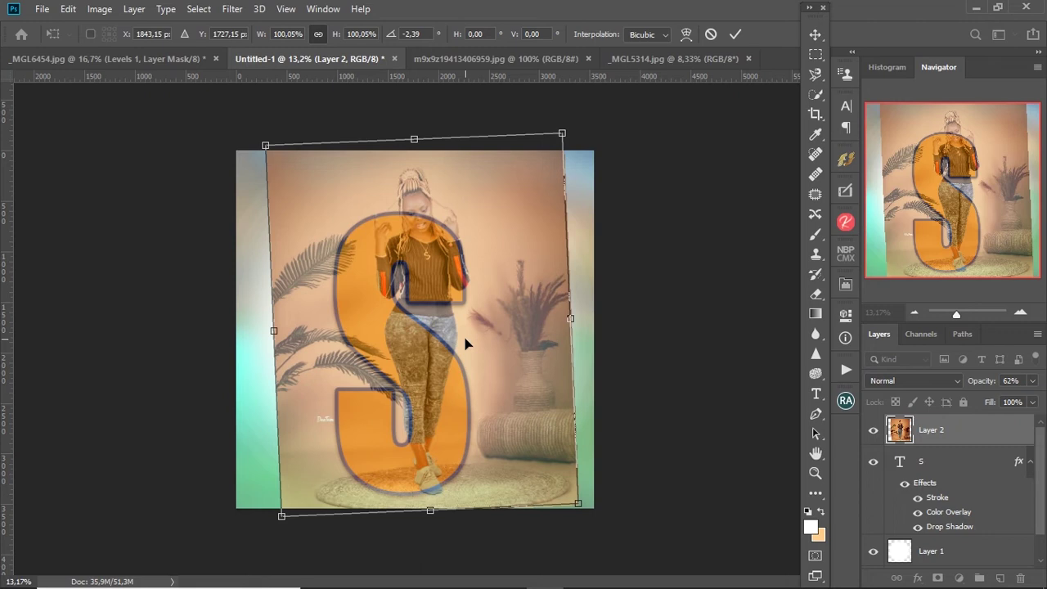
pyautogui.click(735, 33)
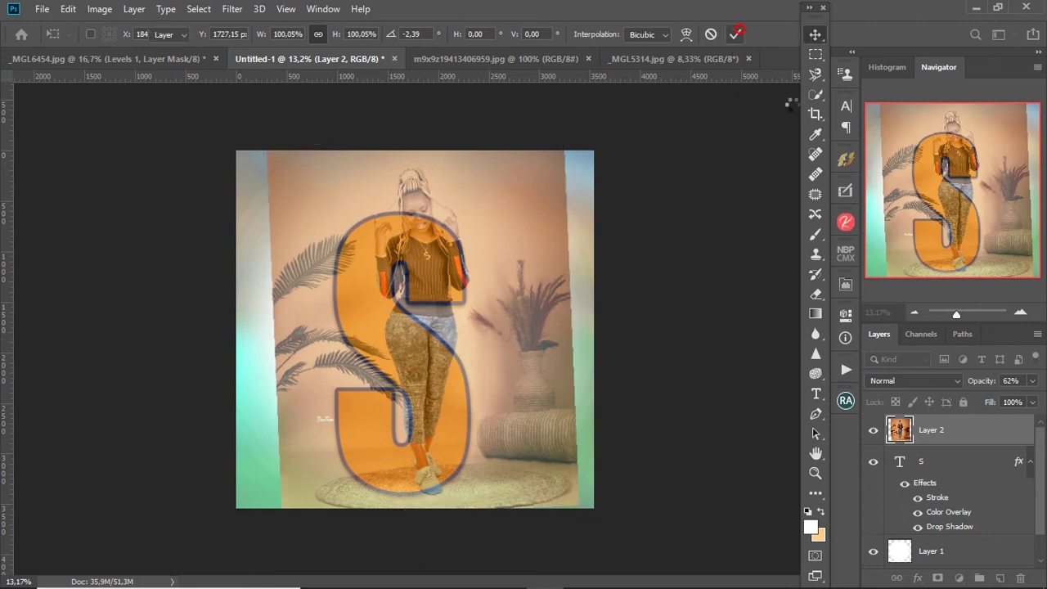
pyautogui.click(1033, 382)
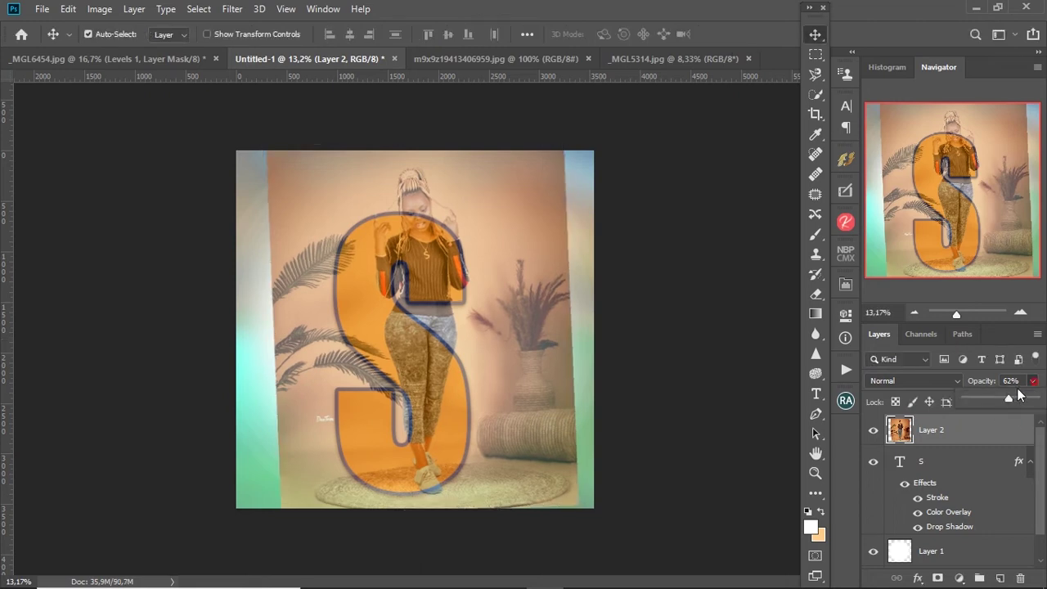
# Step: Set Layer 2 opacity back to 100% and pick the Quick Selection tool
pyautogui.moveTo(1020, 399); pyautogui.dragTo(1037, 399)
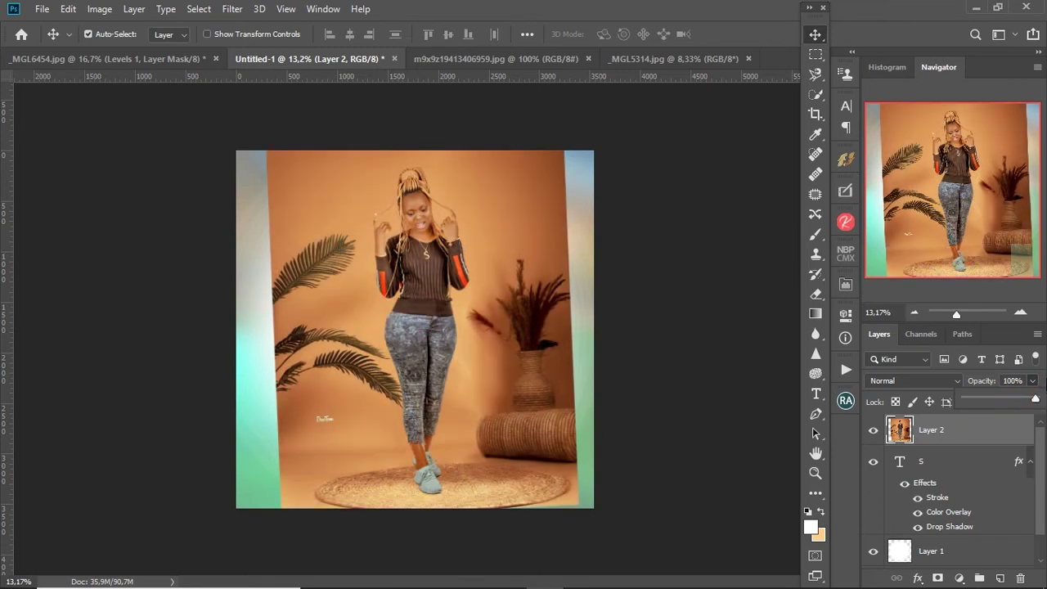
pyautogui.scroll(5, 491, 167)
pyautogui.scroll(3, 442, 214)
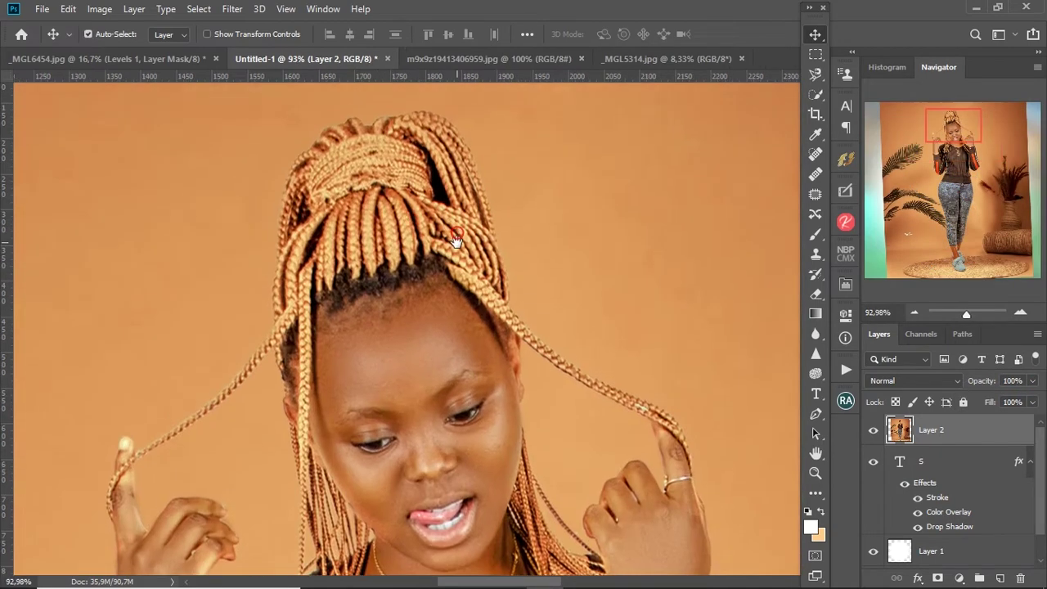
pyautogui.click(816, 93)
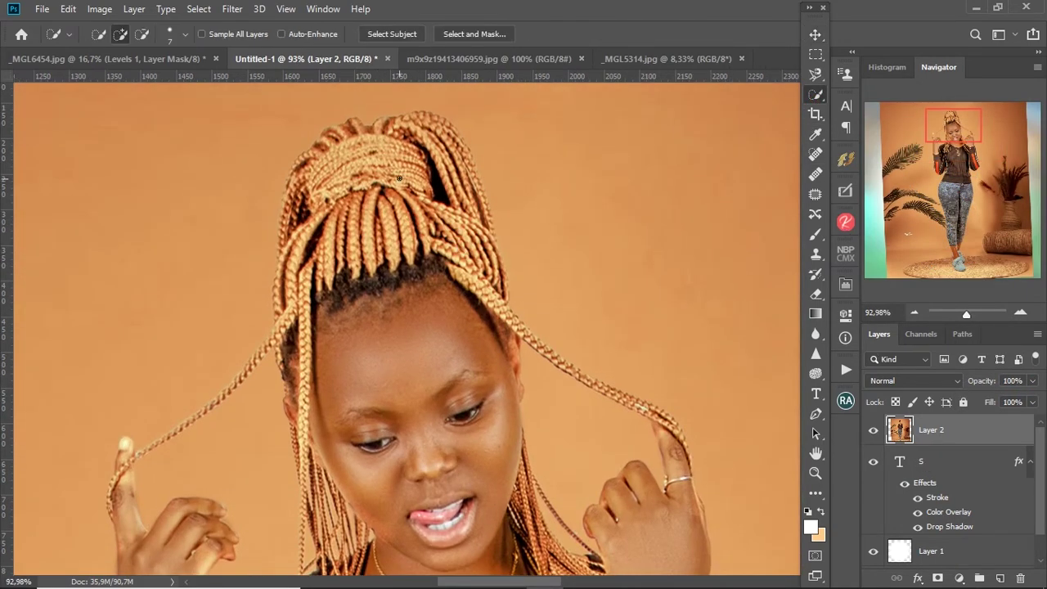
# Step: Paint a size-86 selection over the hair bun, face, braids, raised hand, bracelet and sleeve
pyautogui.moveTo(401, 178)
pyautogui.mouseDown()
pyautogui.moveTo(359, 154)
pyautogui.moveTo(399, 159)
pyautogui.mouseUp()
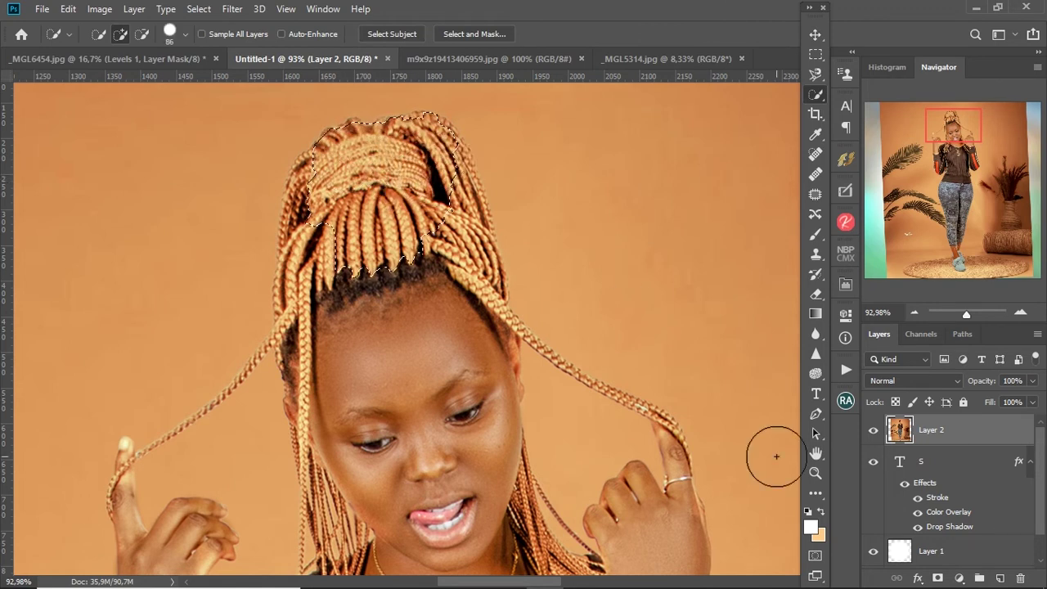
pyautogui.moveTo(378, 232); pyautogui.dragTo(332, 186)
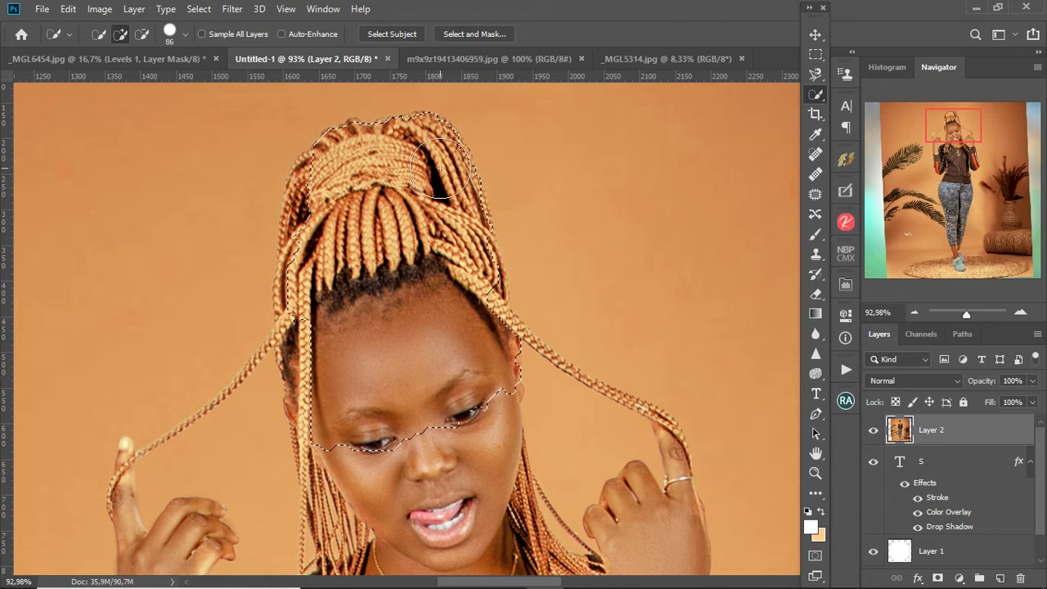
pyautogui.moveTo(331, 186)
pyautogui.mouseDown()
pyautogui.moveTo(467, 328)
pyautogui.moveTo(468, 266)
pyautogui.mouseUp()
pyautogui.moveTo(438, 351); pyautogui.dragTo(398, 188)
pyautogui.moveTo(552, 336); pyautogui.dragTo(605, 417)
pyautogui.moveTo(601, 532); pyautogui.dragTo(539, 237)
pyautogui.moveTo(589, 348); pyautogui.dragTo(524, 270)
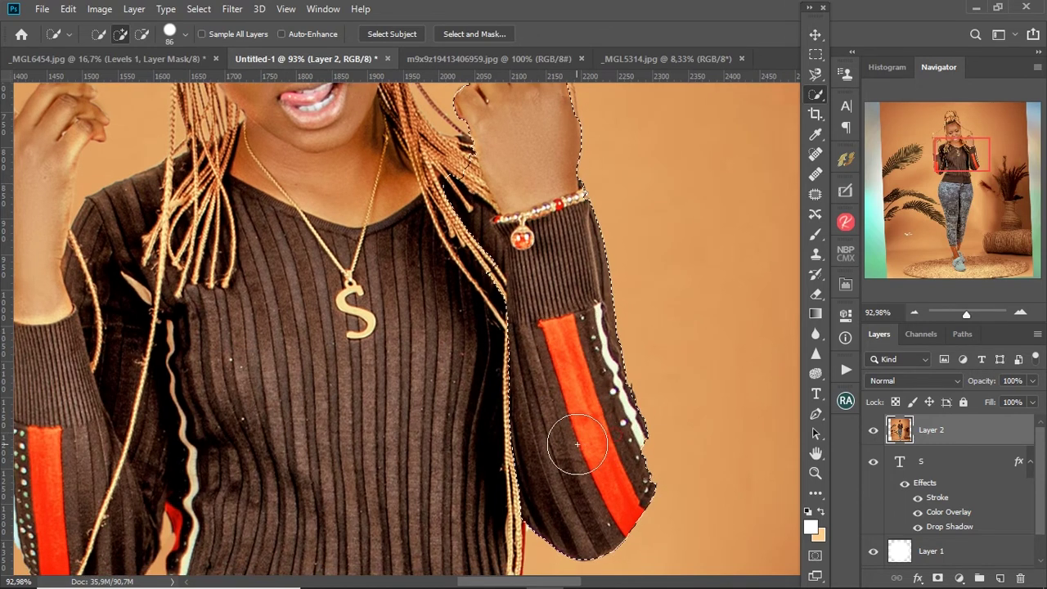
# Step: Reframe the view closely on the face and raised hand
pyautogui.scroll(-5, 565, 374)
pyautogui.scroll(-3, 523, 327)
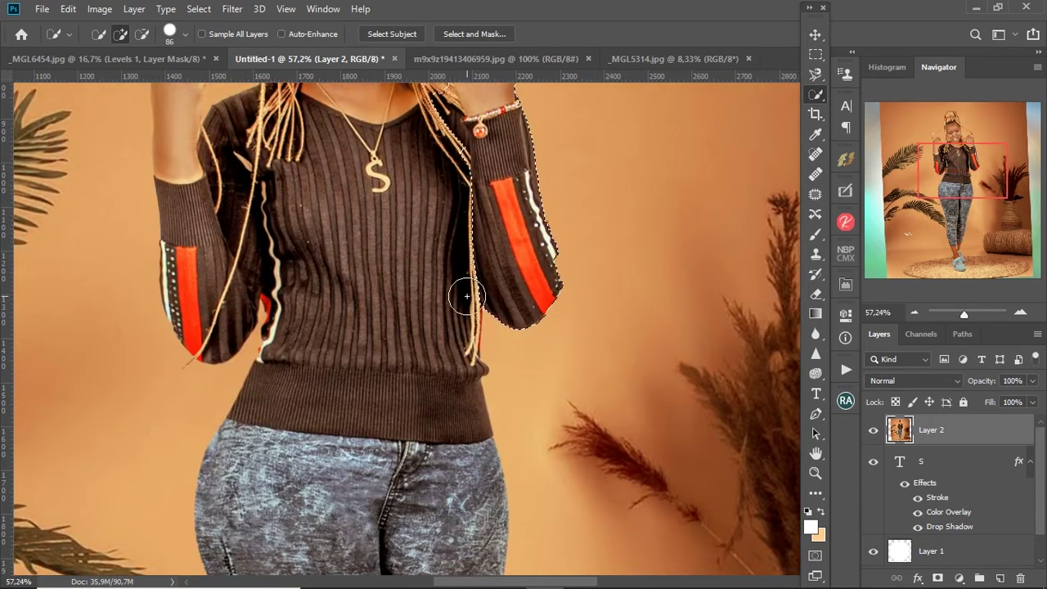
pyautogui.scroll(-2, 430, 240)
pyautogui.moveTo(429, 241)
pyautogui.mouseDown()
pyautogui.moveTo(429, 161)
pyautogui.moveTo(433, 303)
pyautogui.mouseUp()
pyautogui.scroll(4, 477, 197)
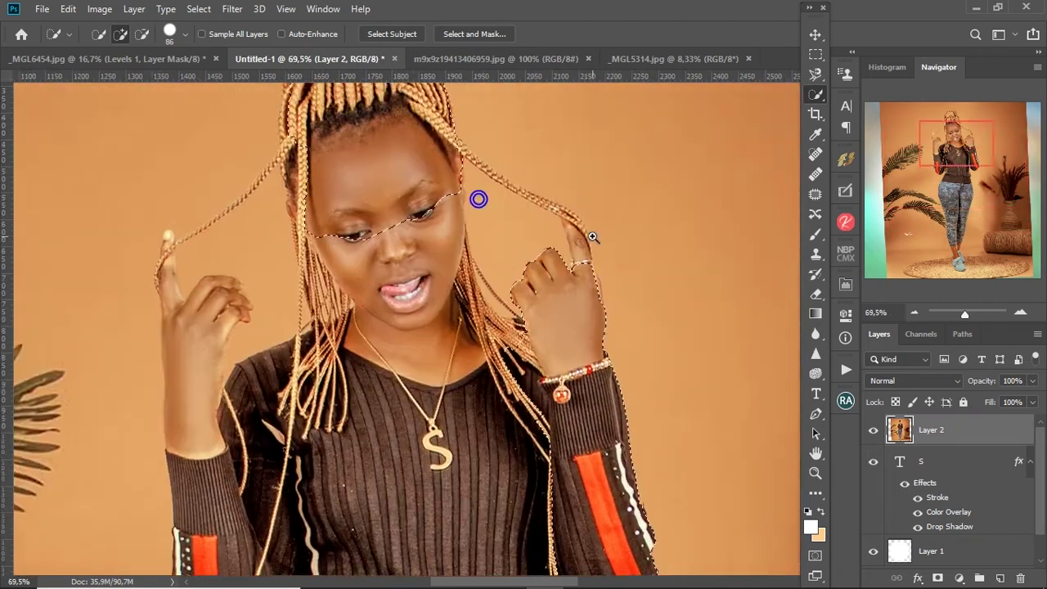
pyautogui.scroll(3, 571, 276)
pyautogui.moveTo(571, 277); pyautogui.dragTo(542, 268)
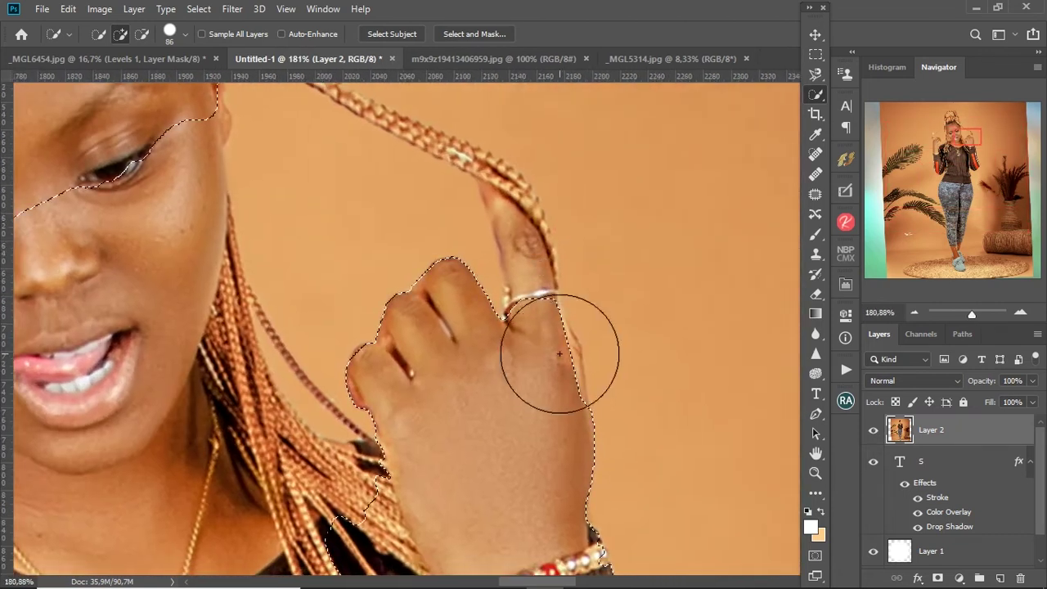
pyautogui.click(817, 76)
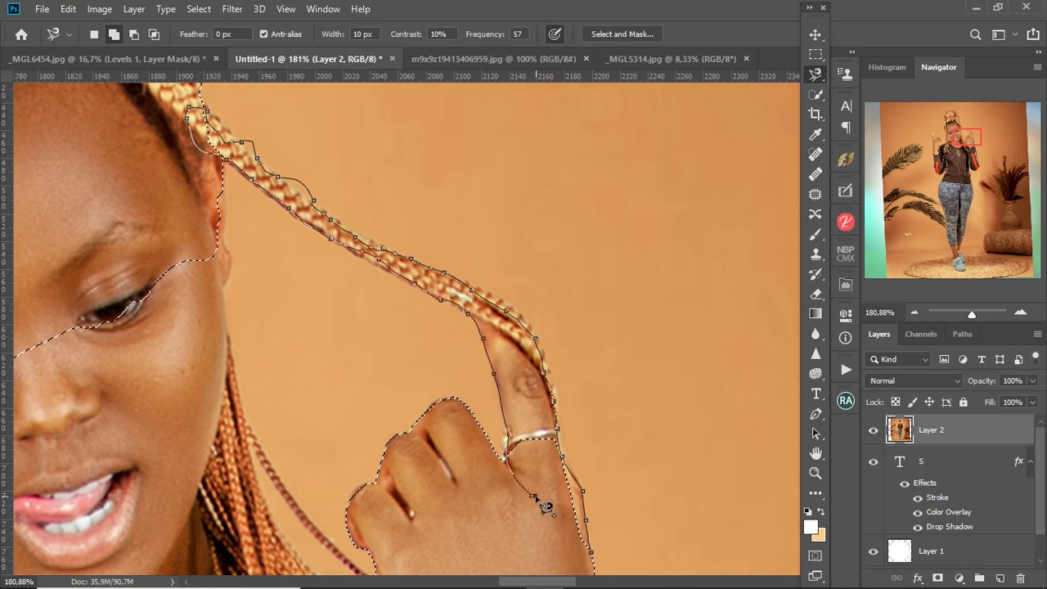
# Step: Trace the braid edge down the raised finger, dropping the Magnetic Lasso for the freehand Lasso
pyautogui.scroll(-5, 540, 328)
pyautogui.scroll(2, 539, 325)
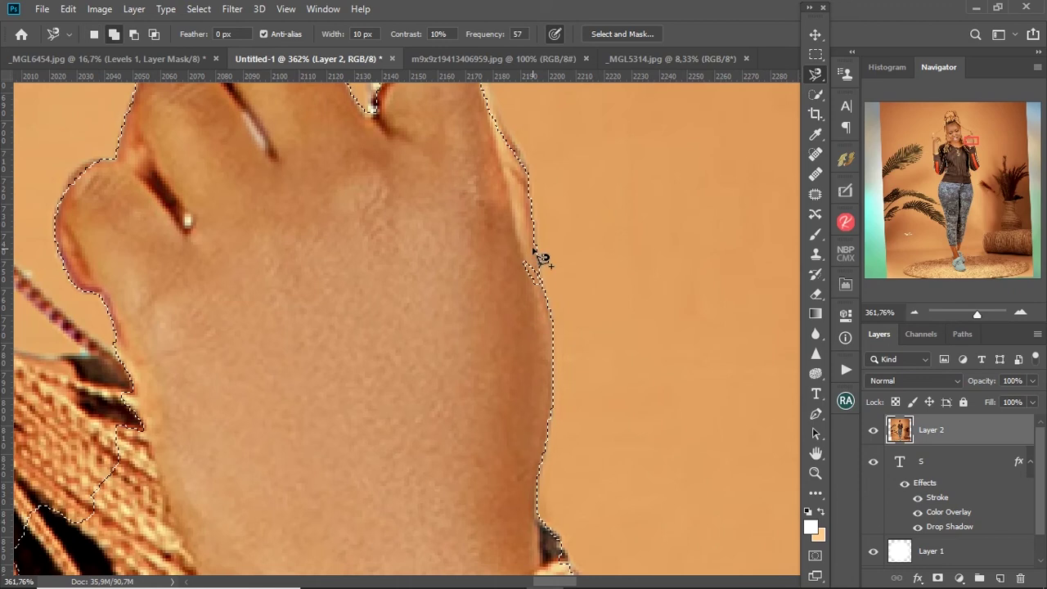
pyautogui.scroll(-3, 505, 250)
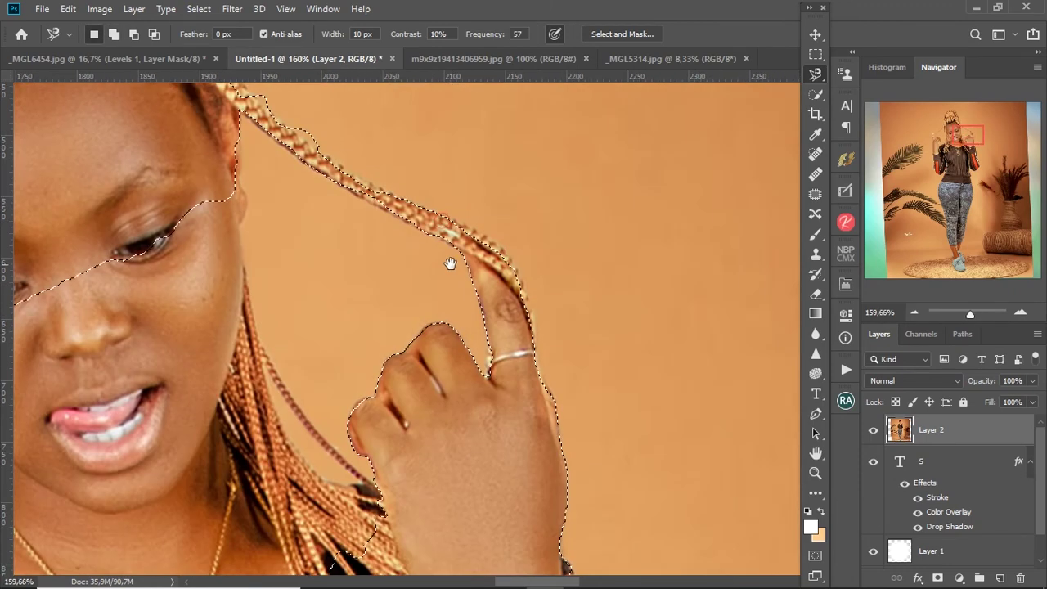
pyautogui.scroll(2, 455, 291)
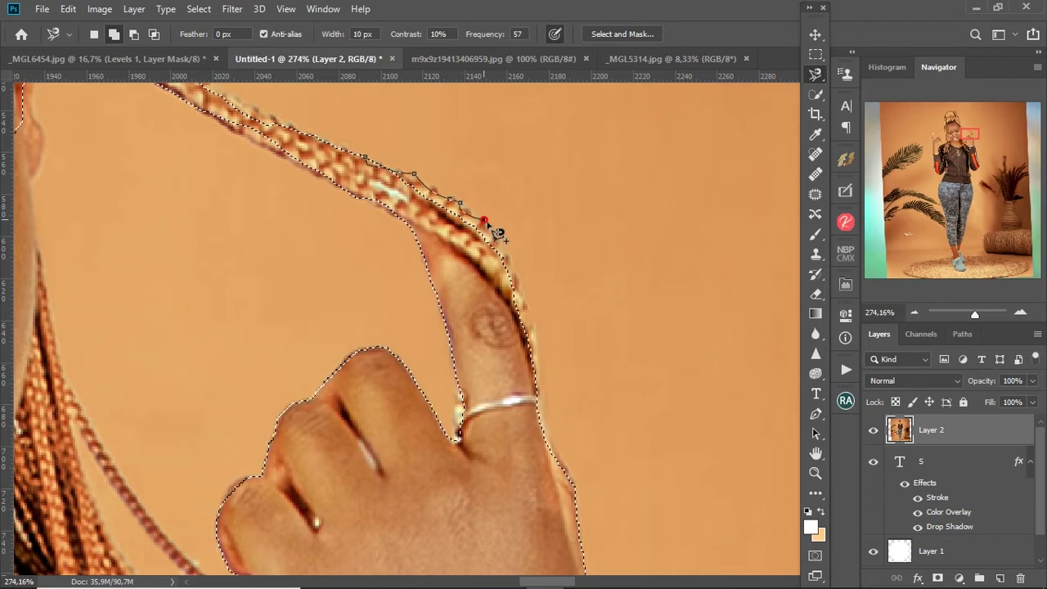
pyautogui.click(487, 362)
pyautogui.press('Escape')
pyautogui.keyDown('alt'); pyautogui.click(816, 74); pyautogui.keyUp('alt')
pyautogui.moveTo(501, 243); pyautogui.dragTo(533, 330)
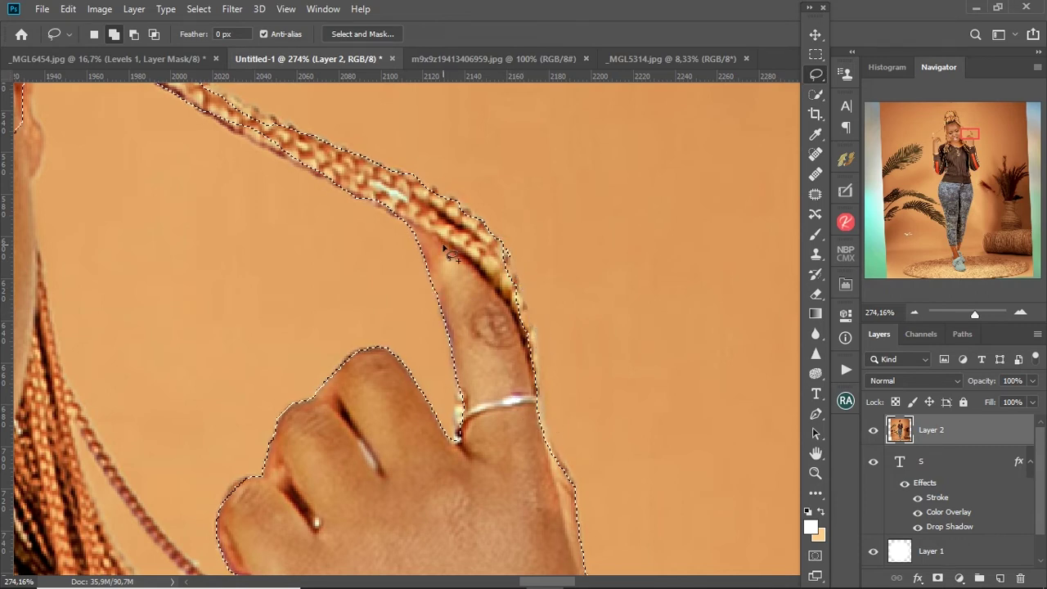
# Step: Lasso the selection down the hand edge, along the neck to the collar and down the sleeve
pyautogui.moveTo(550, 424); pyautogui.dragTo(445, 140)
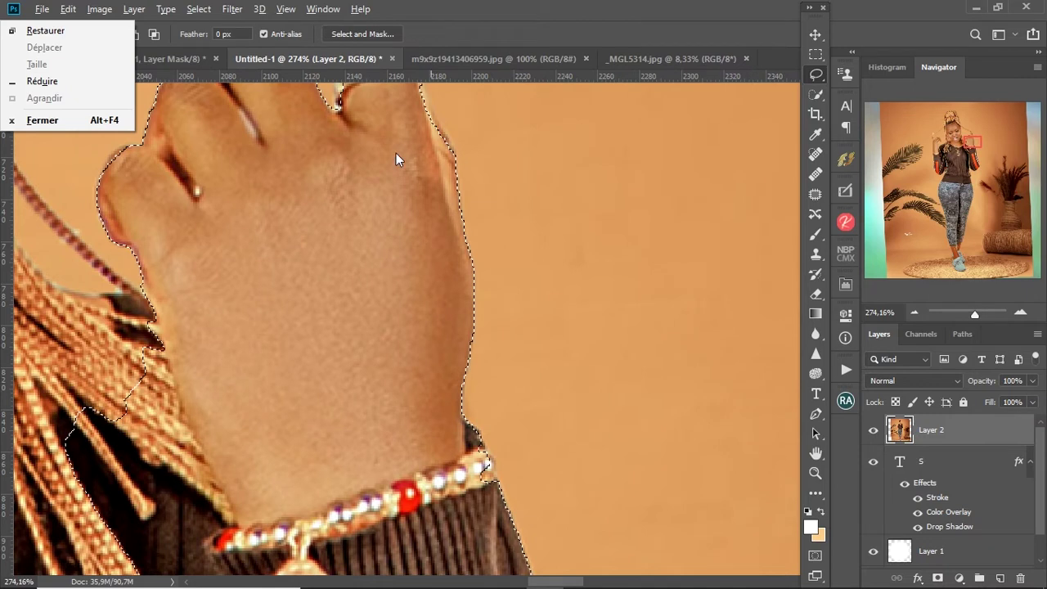
pyautogui.click(396, 153)
pyautogui.scroll(5, 404, 275)
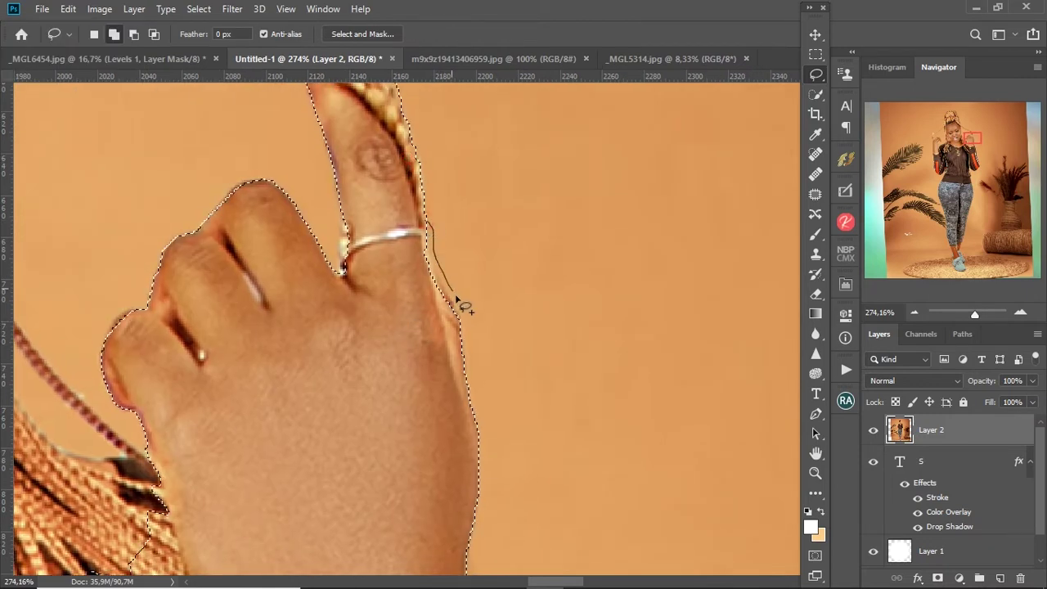
pyautogui.scroll(-5, 428, 367)
pyautogui.scroll(-5, 409, 232)
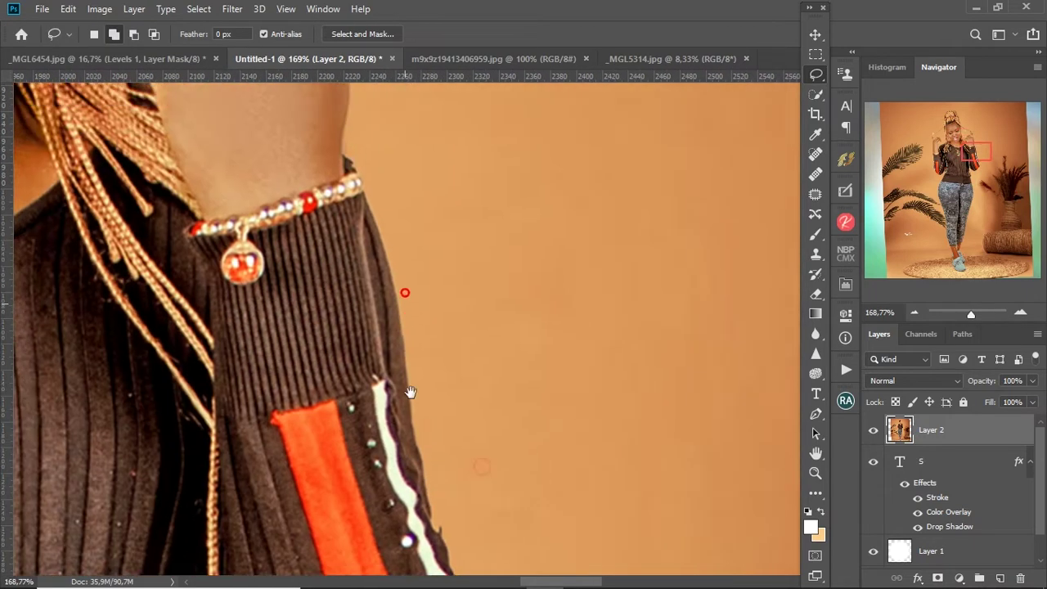
pyautogui.click(384, 335)
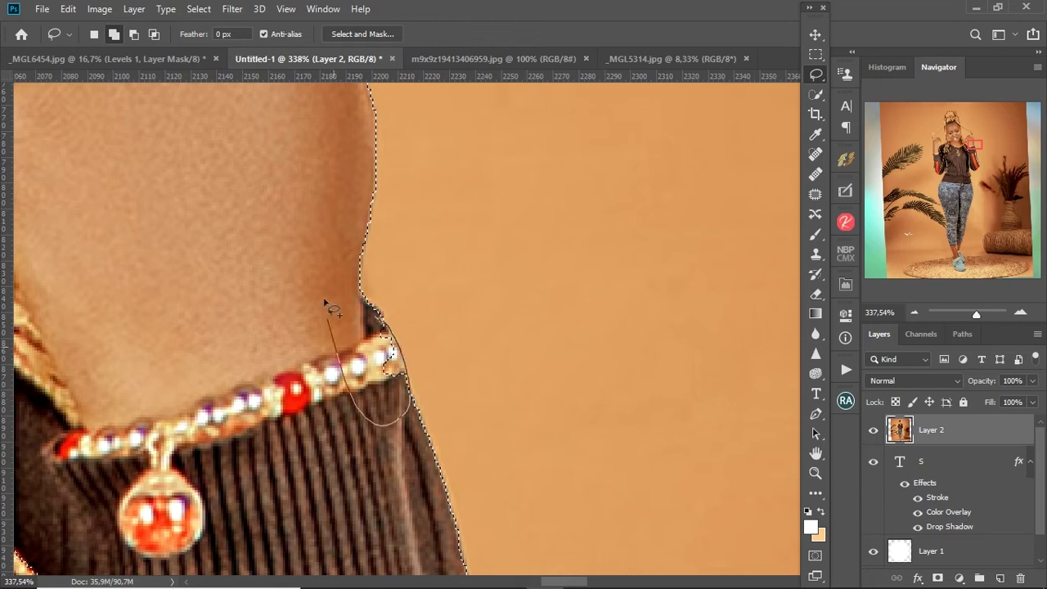
pyautogui.scroll(-3, 331, 307)
pyautogui.scroll(-5, 393, 304)
pyautogui.moveTo(394, 332); pyautogui.dragTo(405, 388)
pyautogui.scroll(-5, 366, 404)
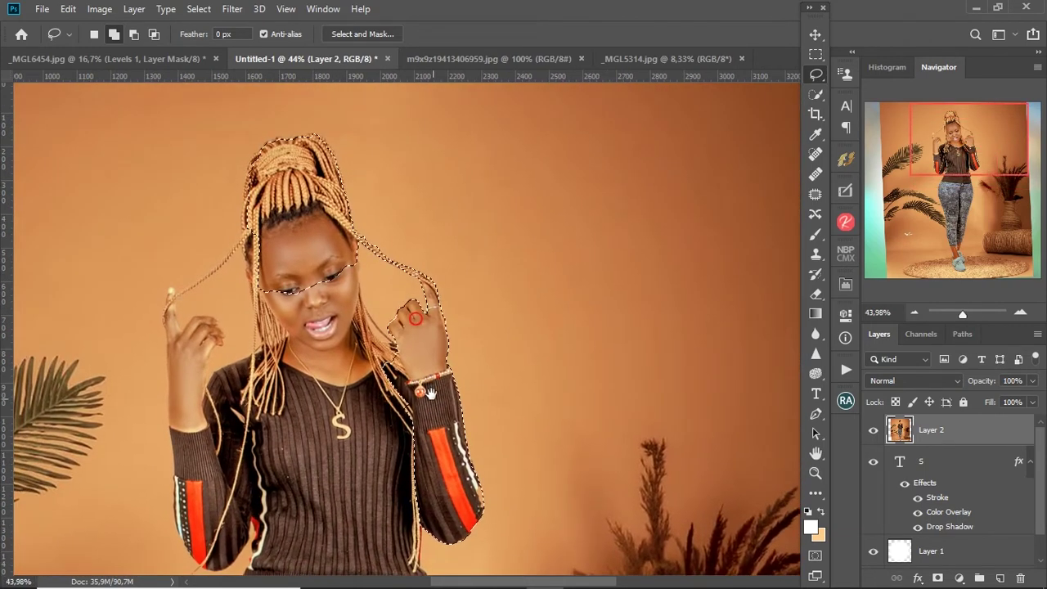
pyautogui.scroll(3, 430, 266)
pyautogui.scroll(1, 430, 267)
pyautogui.scroll(4, 430, 267)
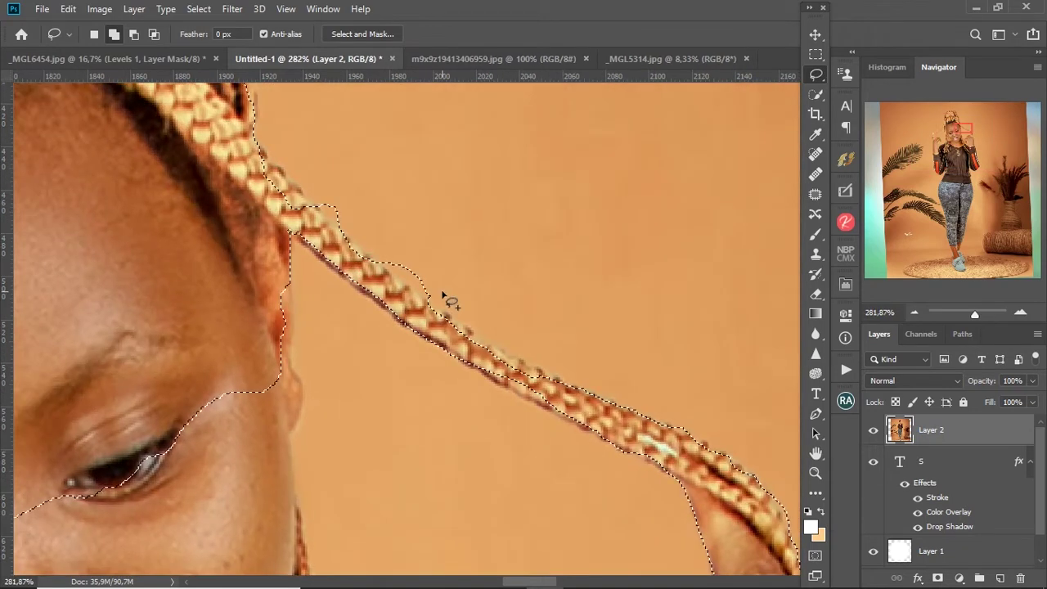
# Step: Tighten the selection along the upper braid crossing the face
pyautogui.moveTo(384, 237); pyautogui.dragTo(482, 298)
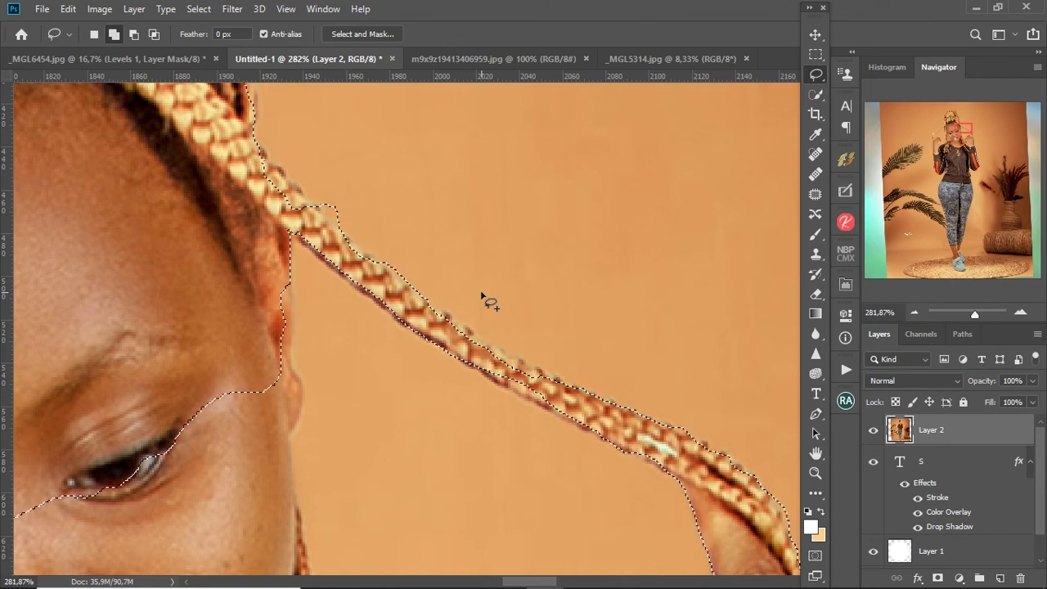
pyautogui.moveTo(582, 388); pyautogui.dragTo(504, 348)
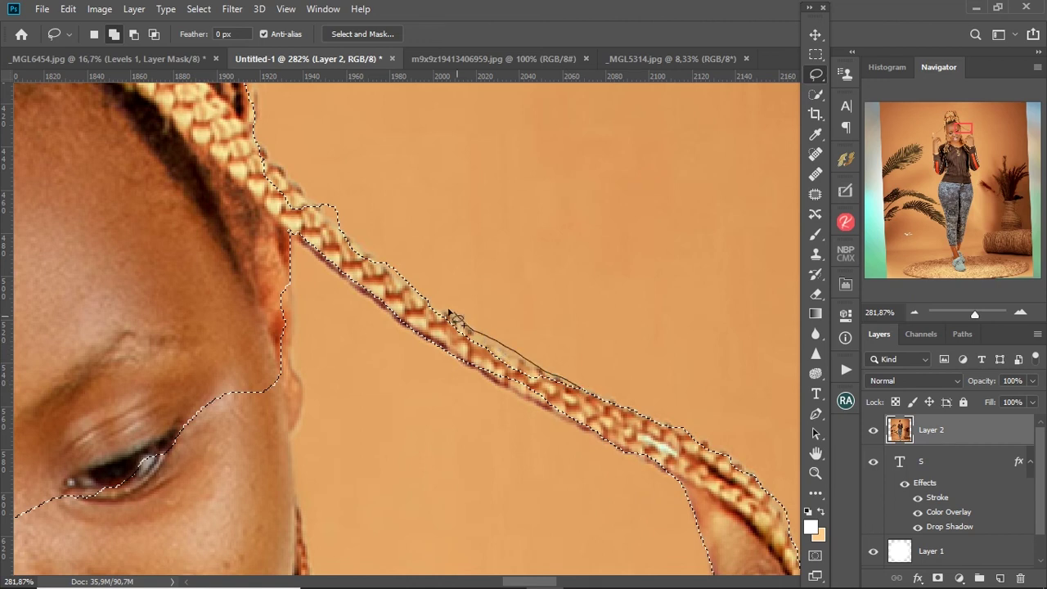
pyautogui.moveTo(538, 405); pyautogui.dragTo(541, 406)
pyautogui.click(841, 573)
pyautogui.rightClick(812, 544)
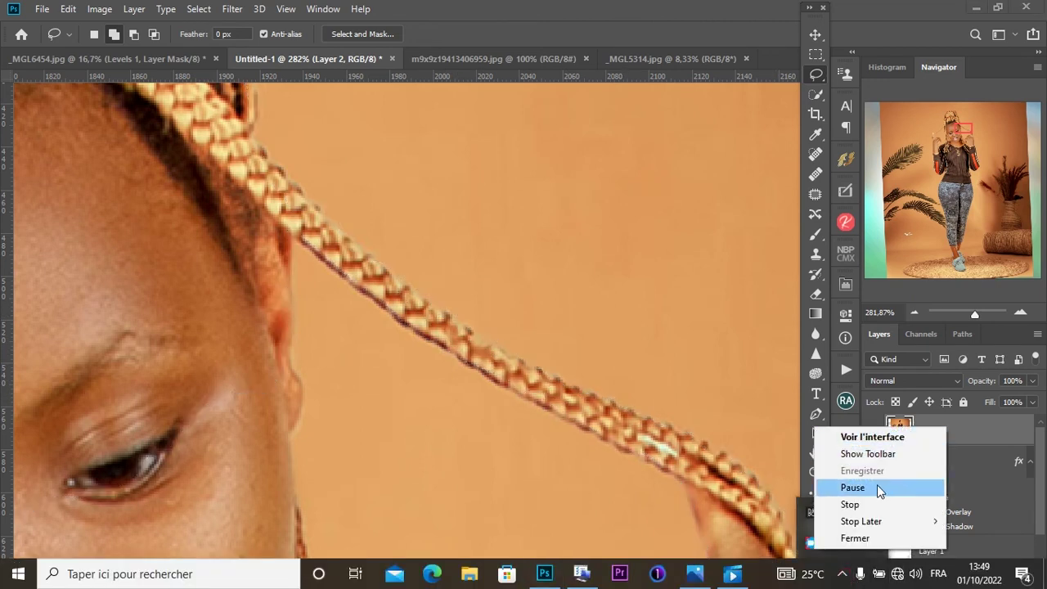
pyautogui.click(877, 488)
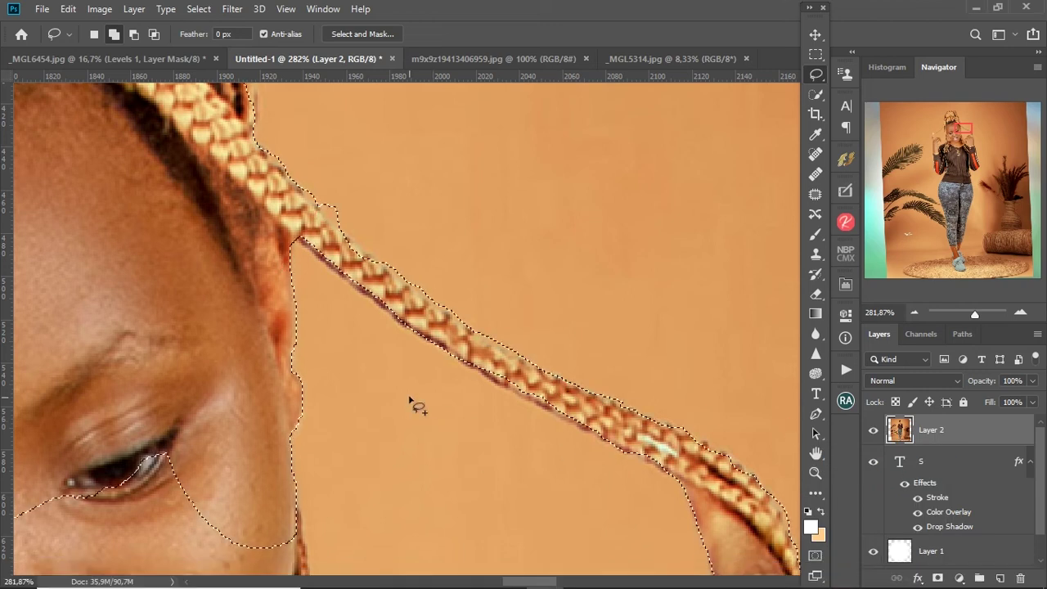
# Step: Close the braid outline and add the braid's top edge to the selection
pyautogui.moveTo(551, 472); pyautogui.dragTo(473, 414)
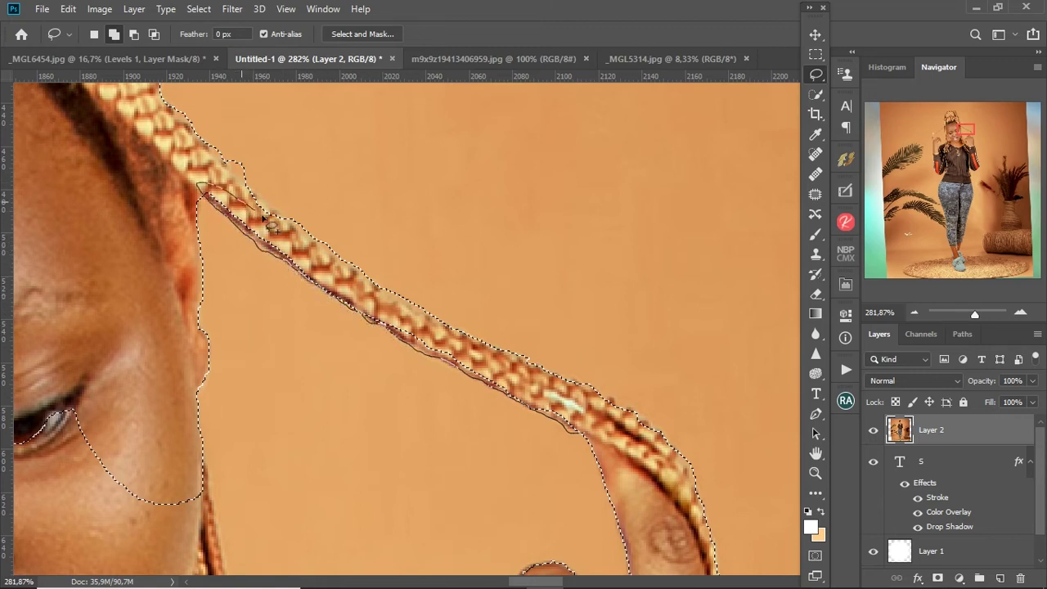
pyautogui.moveTo(564, 397); pyautogui.dragTo(564, 400)
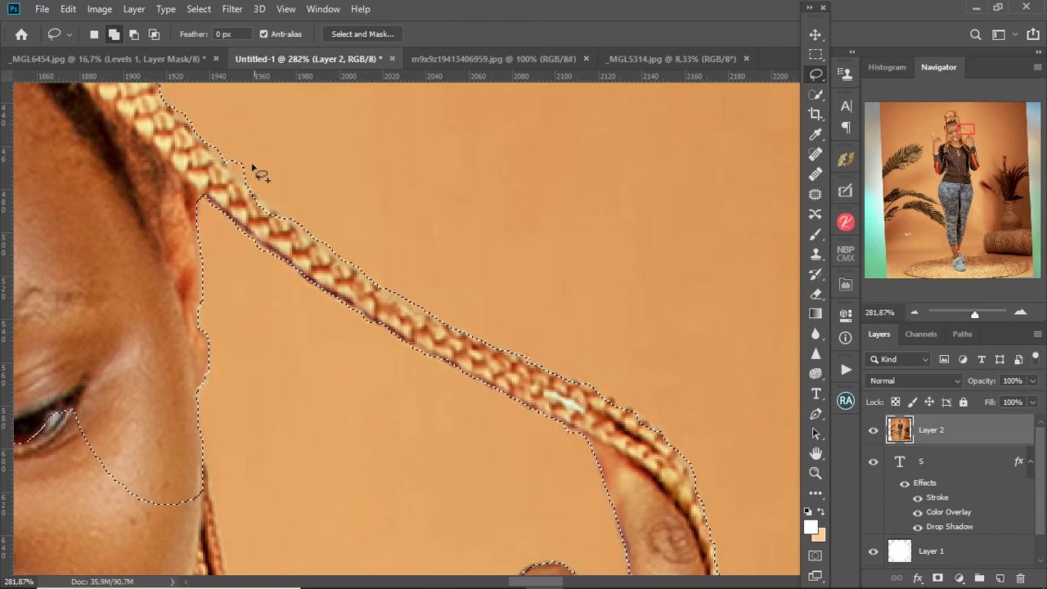
pyautogui.moveTo(260, 166); pyautogui.dragTo(292, 227)
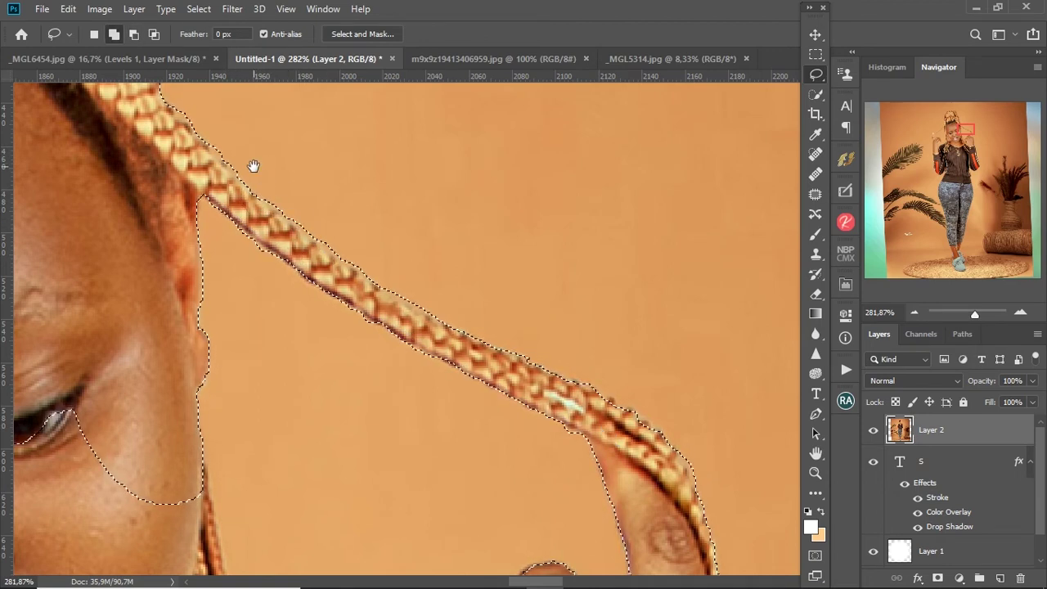
pyautogui.moveTo(250, 163); pyautogui.dragTo(324, 316)
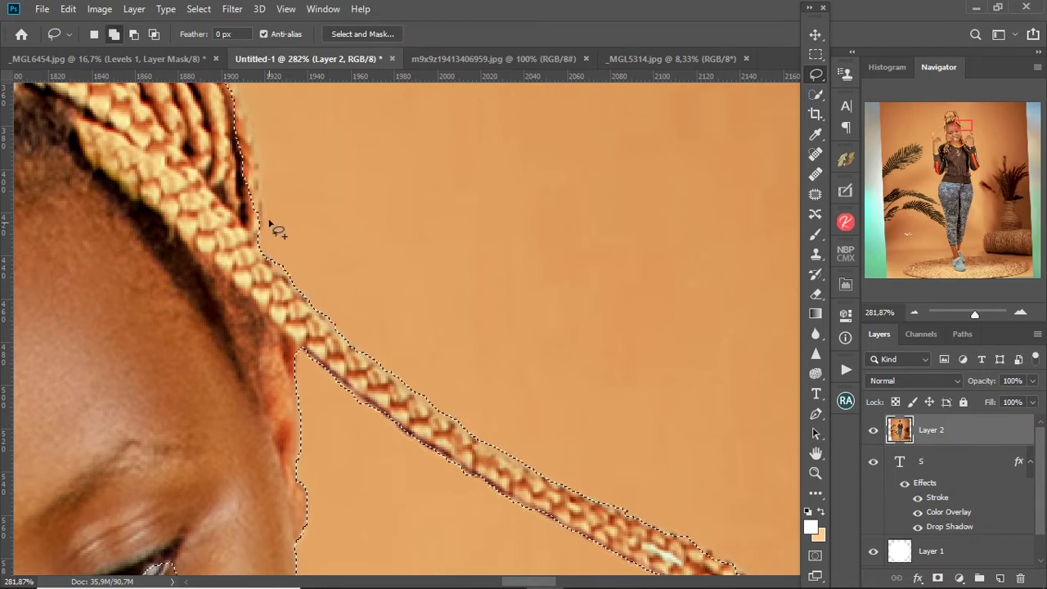
pyautogui.moveTo(273, 226); pyautogui.dragTo(393, 467)
pyautogui.keyDown('shift'); pyautogui.click(365, 488); pyautogui.keyUp('shift')
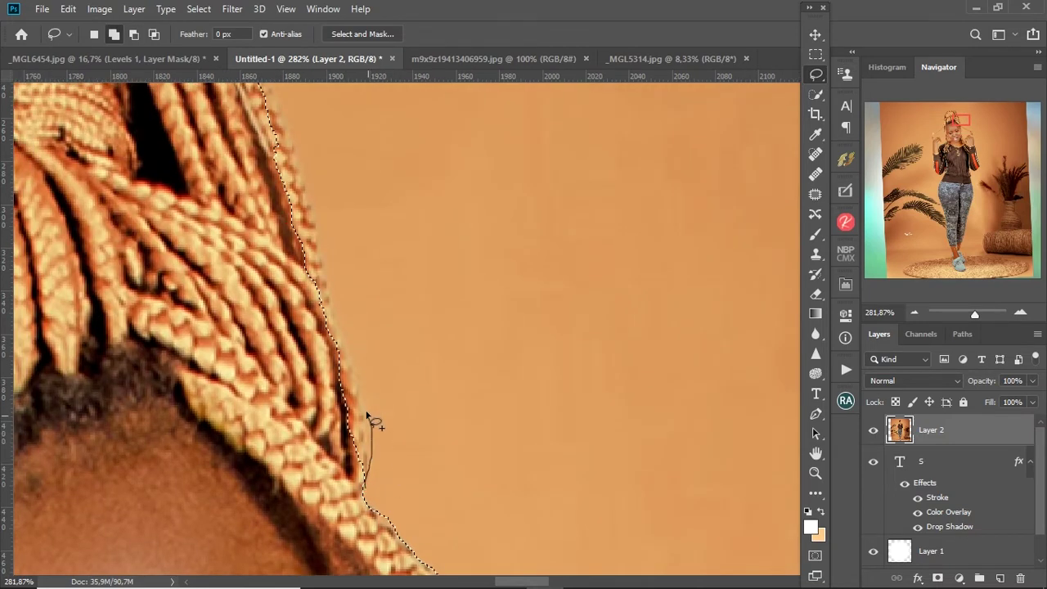
# Step: Extend the selection along the hair's outer edge up to the top of the bun
pyautogui.moveTo(278, 109); pyautogui.dragTo(275, 104)
pyautogui.moveTo(379, 274); pyautogui.dragTo(444, 502)
pyautogui.moveTo(340, 336); pyautogui.dragTo(335, 315)
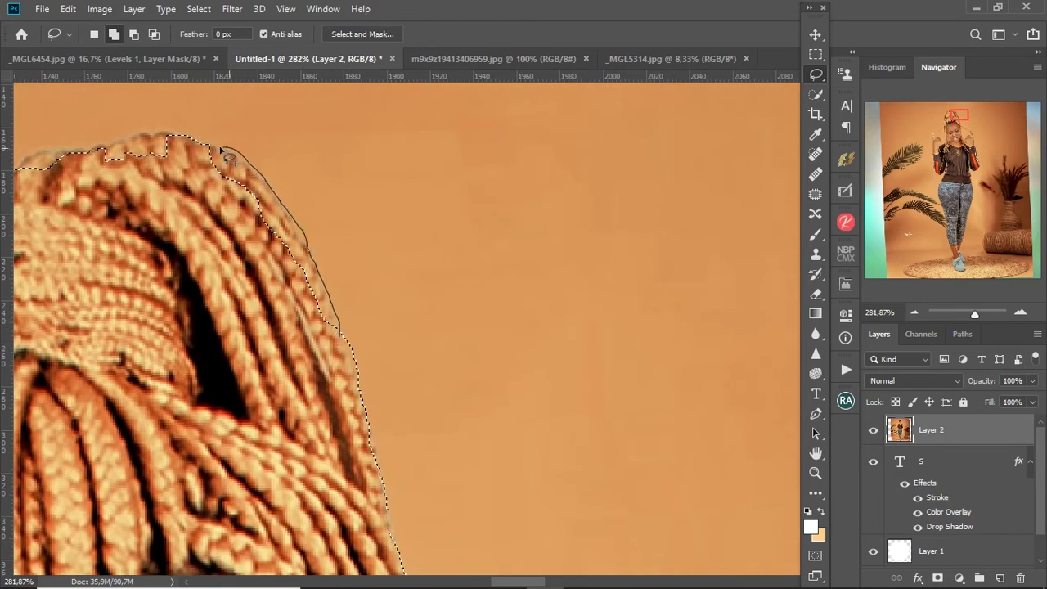
pyautogui.moveTo(225, 296); pyautogui.dragTo(204, 246)
pyautogui.moveTo(373, 286); pyautogui.dragTo(581, 328)
# Step: Add the bun's upper edge, the outer braid edge and the lower braids to the selection
pyautogui.keyDown('shift'); pyautogui.click(422, 193); pyautogui.keyUp('shift')
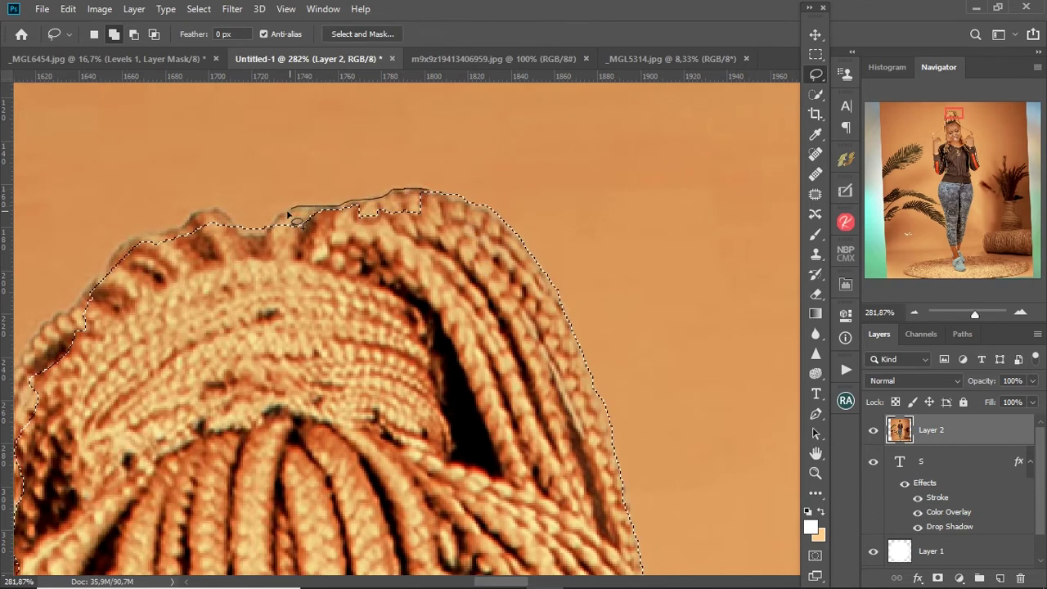
pyautogui.moveTo(446, 359); pyautogui.dragTo(434, 347)
pyautogui.moveTo(225, 297); pyautogui.dragTo(490, 217)
pyautogui.moveTo(459, 133); pyautogui.dragTo(495, 141)
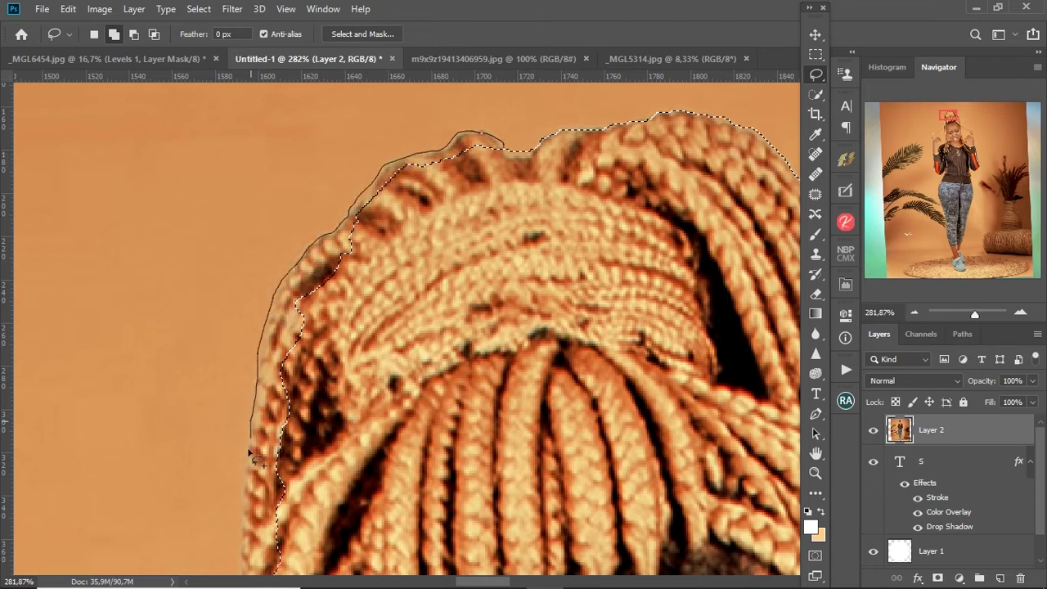
pyautogui.moveTo(550, 309); pyautogui.dragTo(491, 246)
pyautogui.scroll(-8, 268, 187)
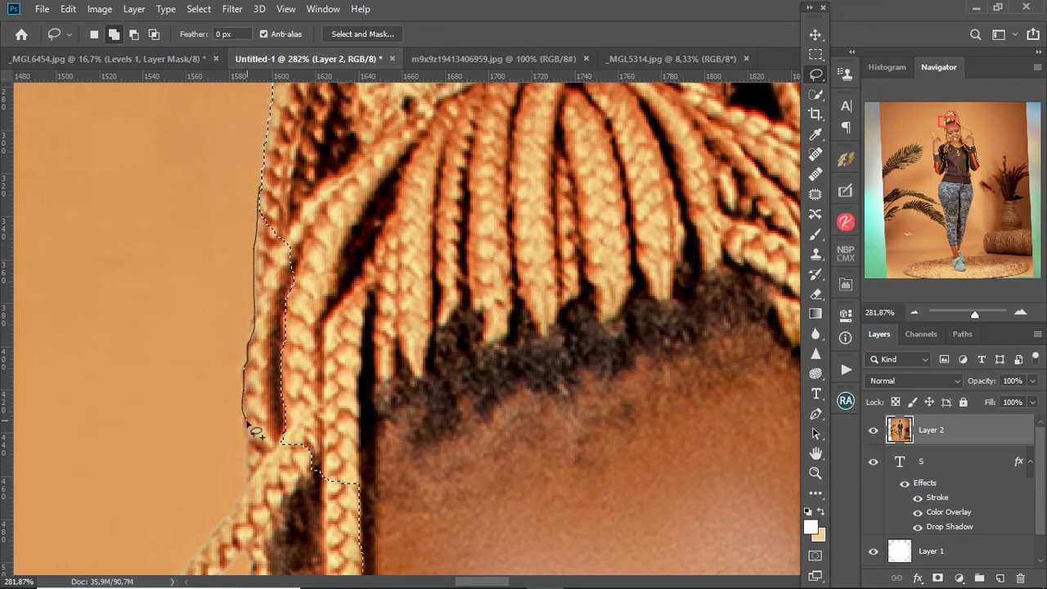
pyautogui.moveTo(683, 344); pyautogui.dragTo(683, 344)
pyautogui.scroll(-6, 683, 344)
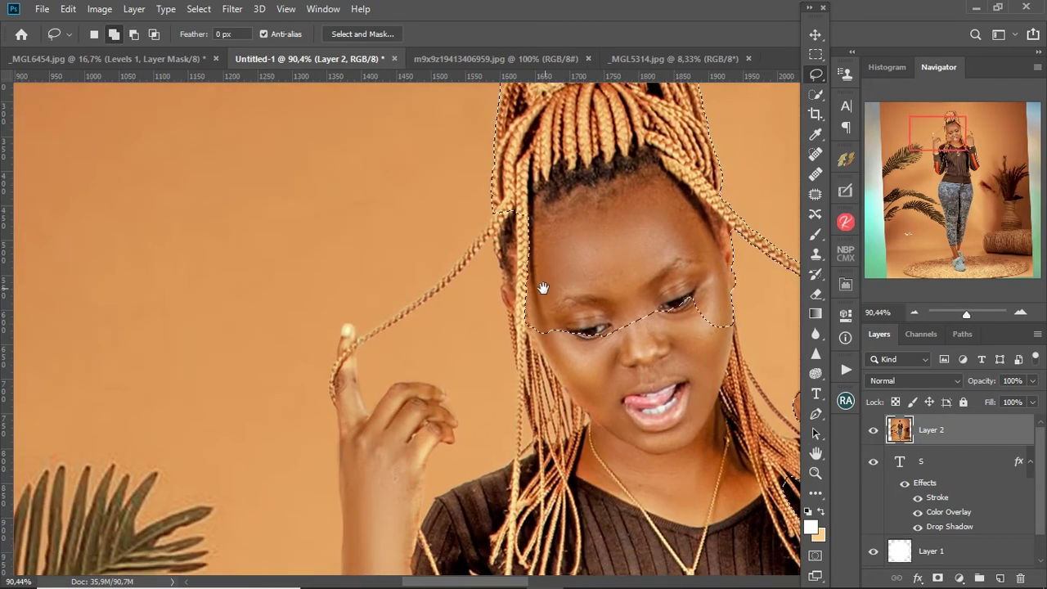
# Step: Lower Layer 2 opacity to 89% so the S shows through
pyautogui.click(1032, 380)
pyautogui.moveTo(1027, 399); pyautogui.dragTo(1028, 400)
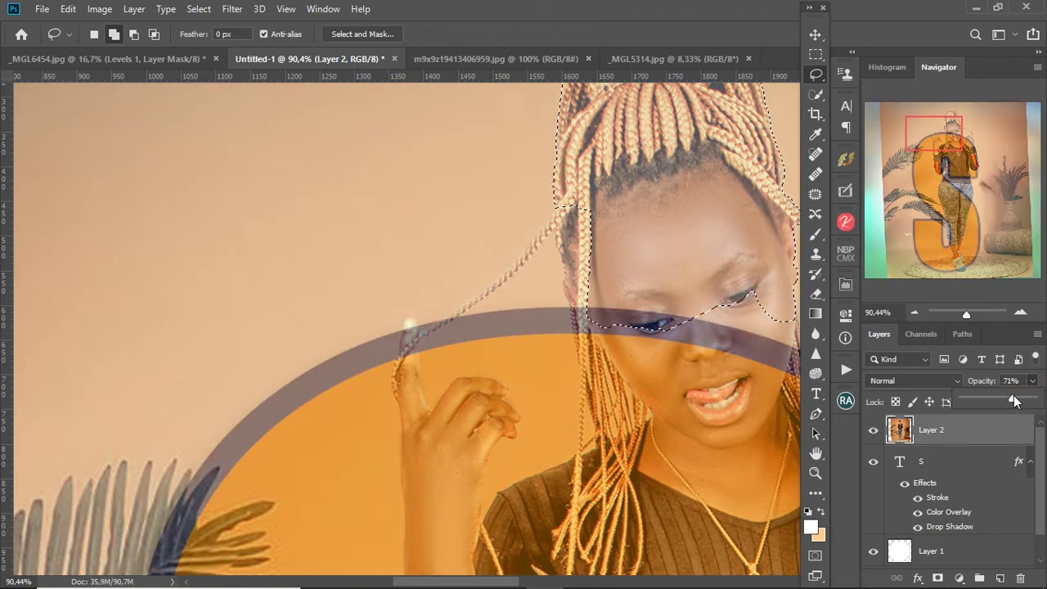
pyautogui.scroll(2, 663, 217)
pyautogui.scroll(2, 646, 205)
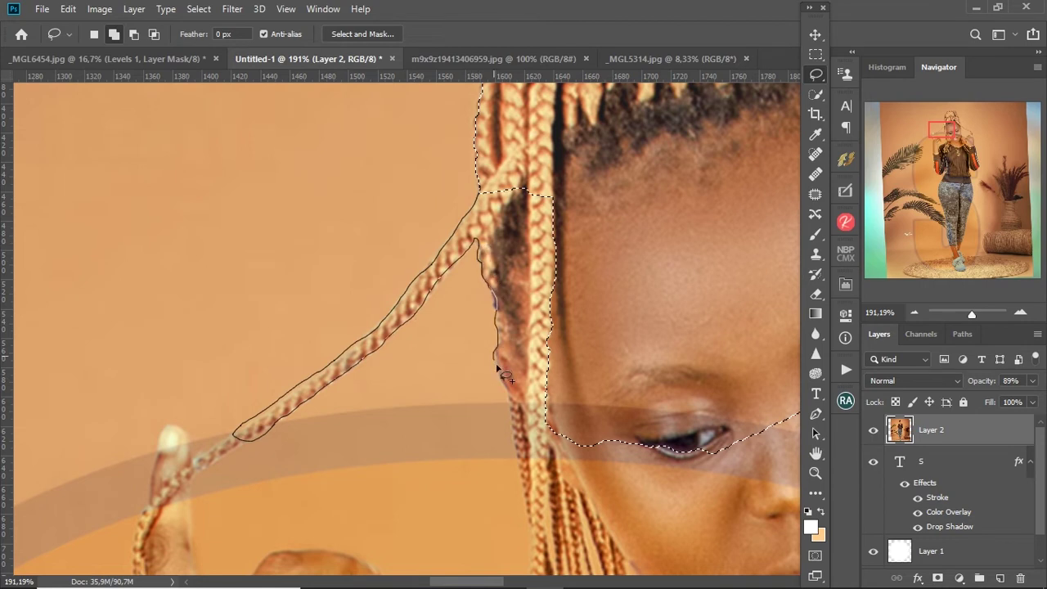
# Step: Shift-lasso the long held braid and the fingertip into the selection
pyautogui.moveTo(514, 401); pyautogui.dragTo(666, 449)
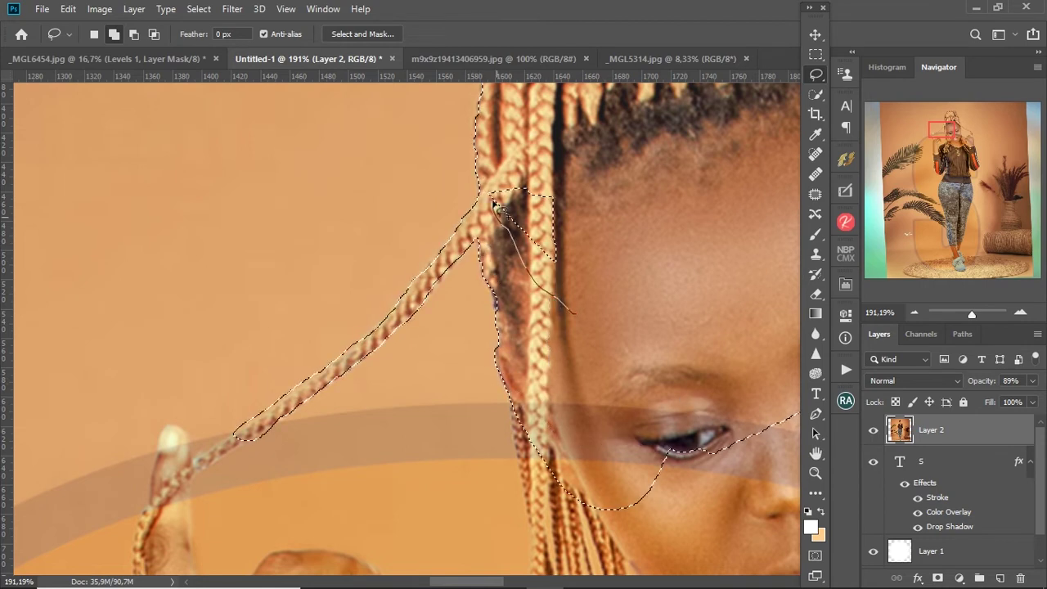
pyautogui.moveTo(505, 247); pyautogui.dragTo(488, 207)
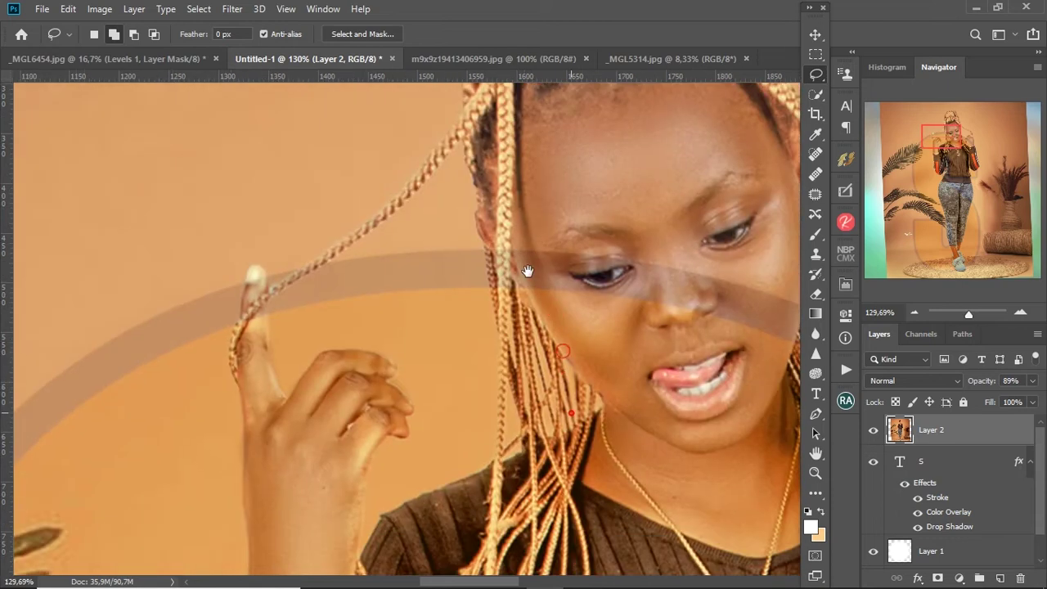
pyautogui.scroll(2, 287, 276)
pyautogui.scroll(2, 315, 253)
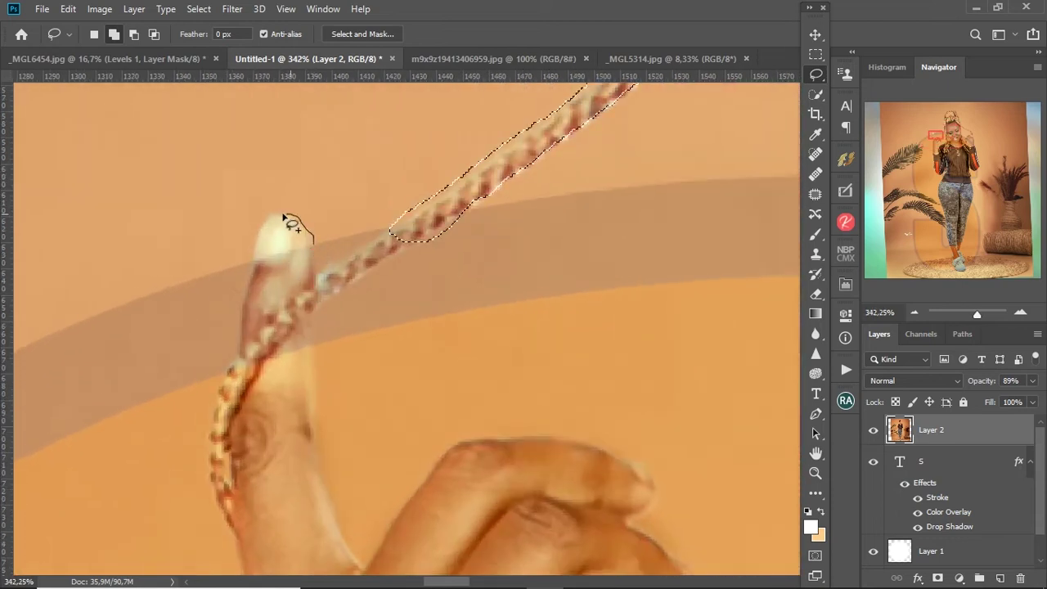
pyautogui.moveTo(305, 292); pyautogui.dragTo(306, 292)
pyautogui.scroll(-3, 414, 303)
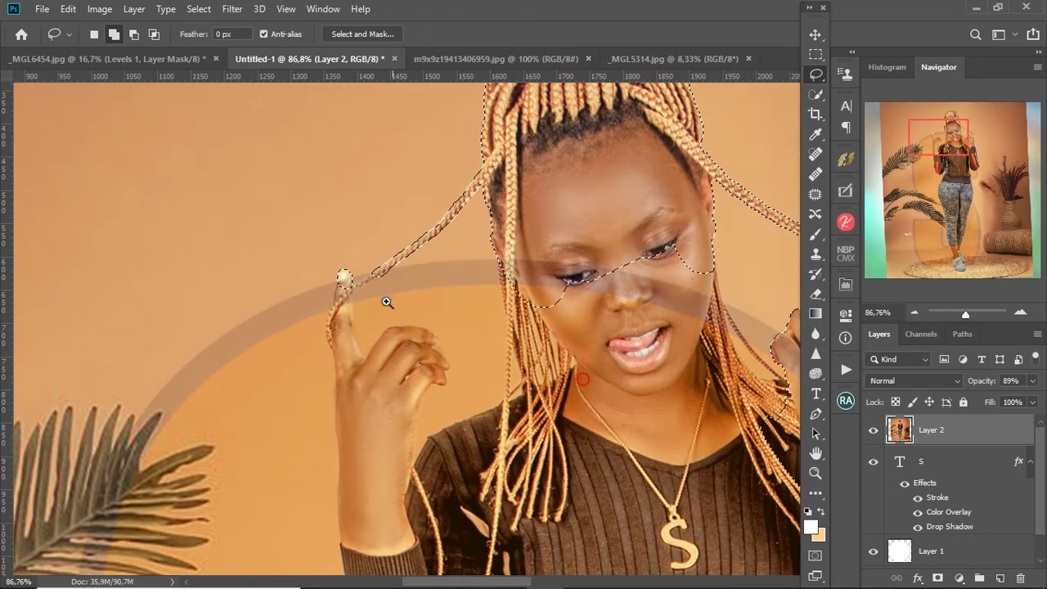
pyautogui.scroll(3, 338, 281)
pyautogui.scroll(-5, 483, 280)
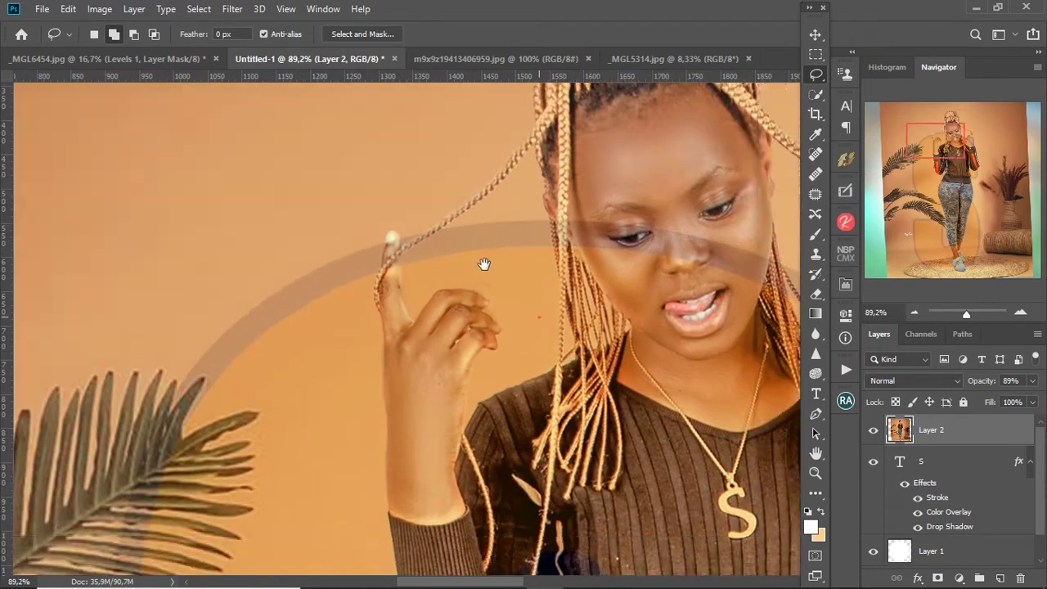
pyautogui.scroll(1, 433, 245)
pyautogui.scroll(2, 381, 245)
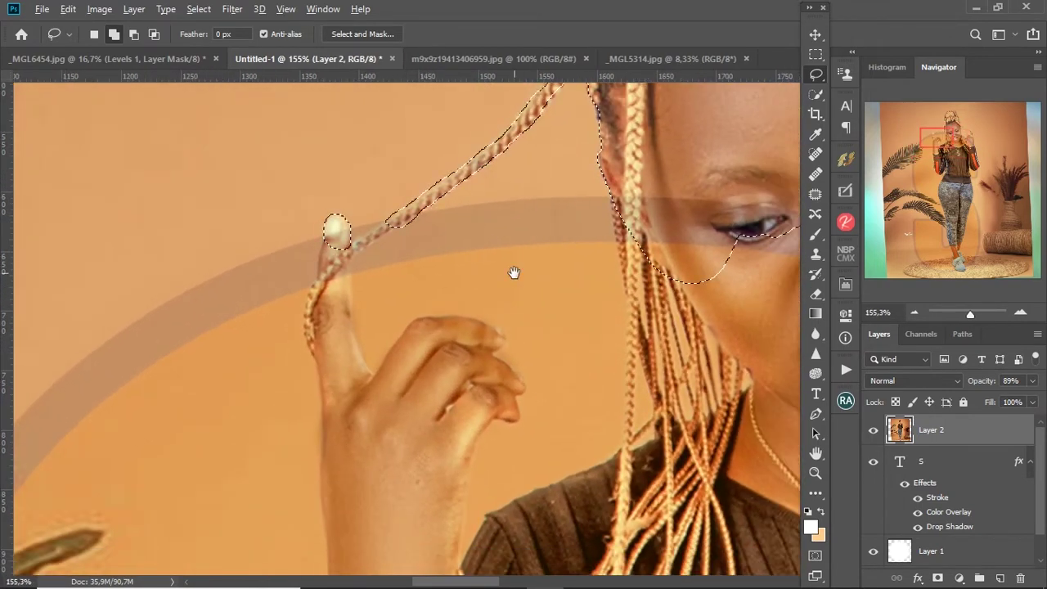
pyautogui.scroll(-4, 514, 276)
pyautogui.scroll(-1, 524, 293)
# Step: Pan over the jeans and lower body, then reframe the view on the upper body
pyautogui.moveTo(524, 293); pyautogui.dragTo(490, 183)
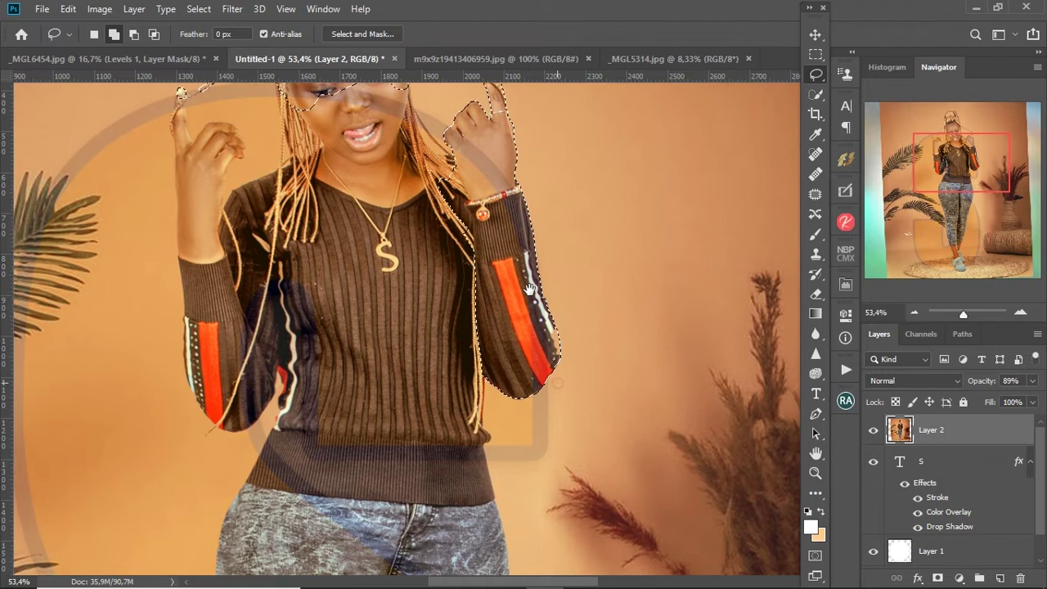
pyautogui.scroll(-2, 523, 321)
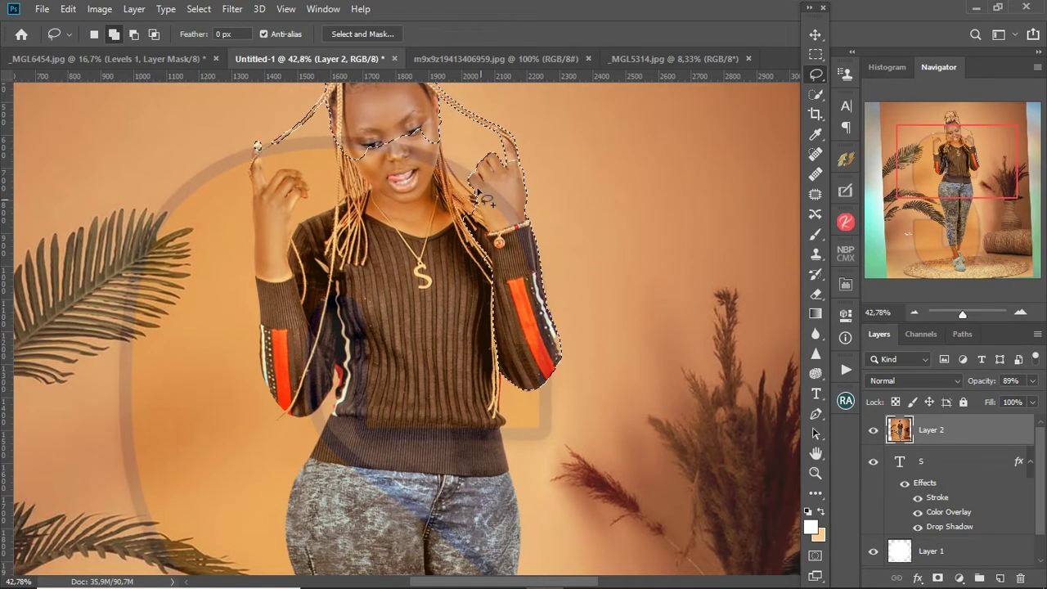
pyautogui.scroll(3, 501, 167)
pyautogui.moveTo(509, 170); pyautogui.dragTo(535, 224)
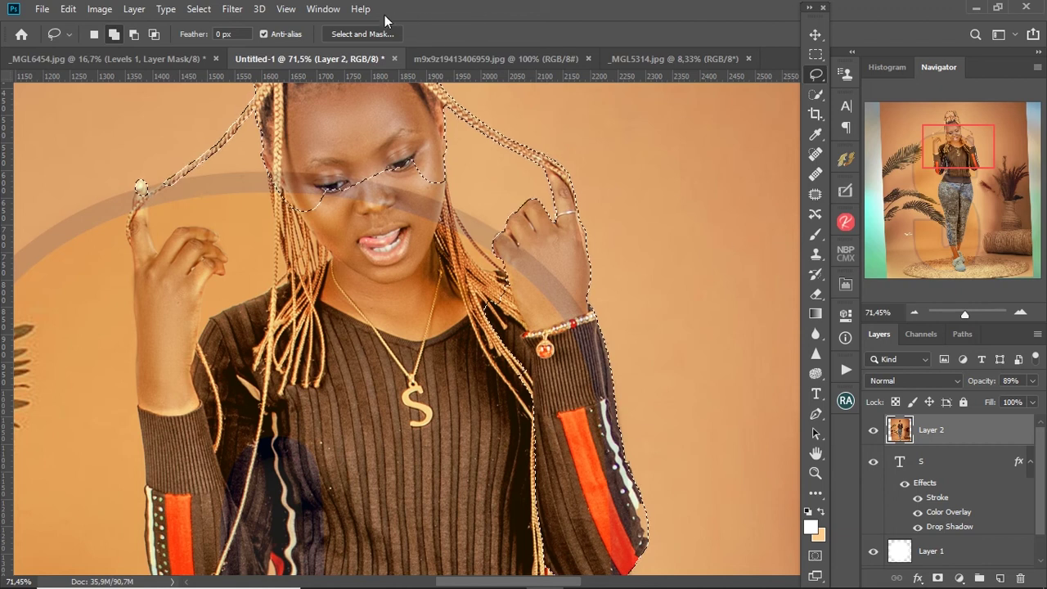
pyautogui.click(377, 34)
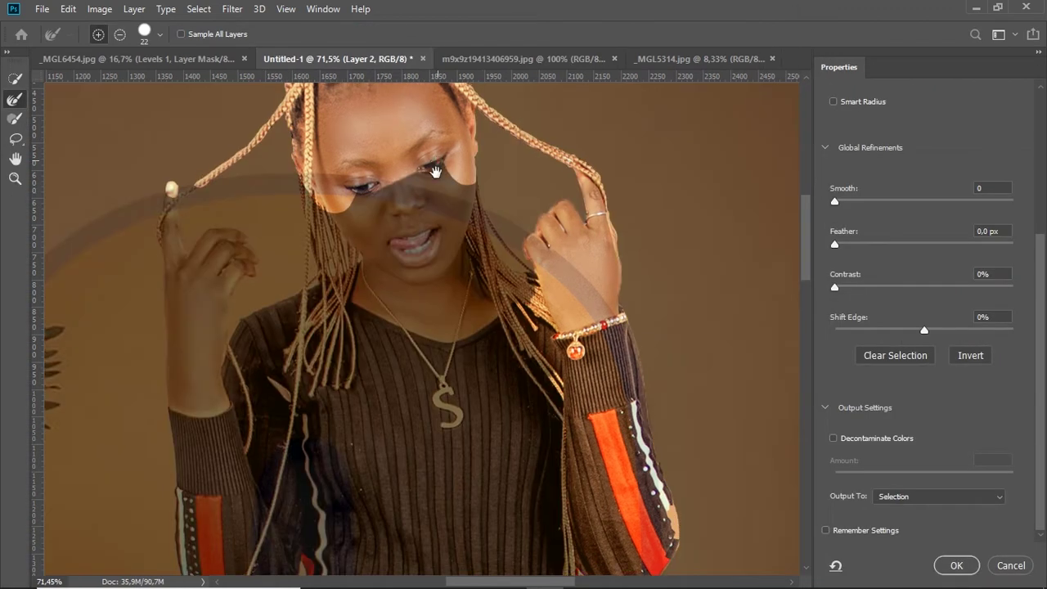
# Step: Zoom in on the hairline and shrink the Refine Edge Brush to 7 px
pyautogui.moveTo(437, 161); pyautogui.dragTo(463, 288)
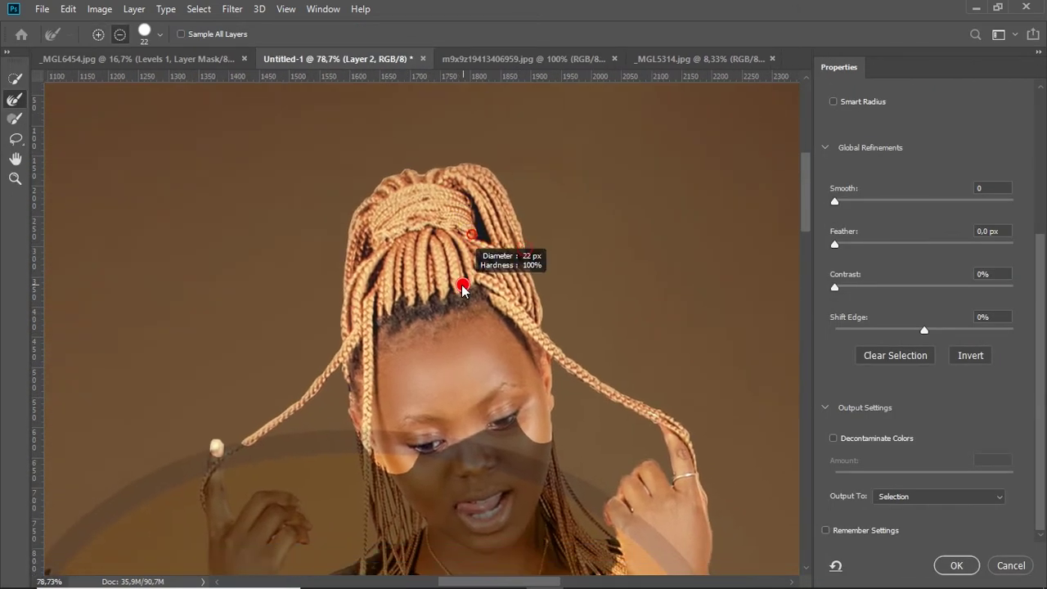
pyautogui.scroll(3, 552, 290)
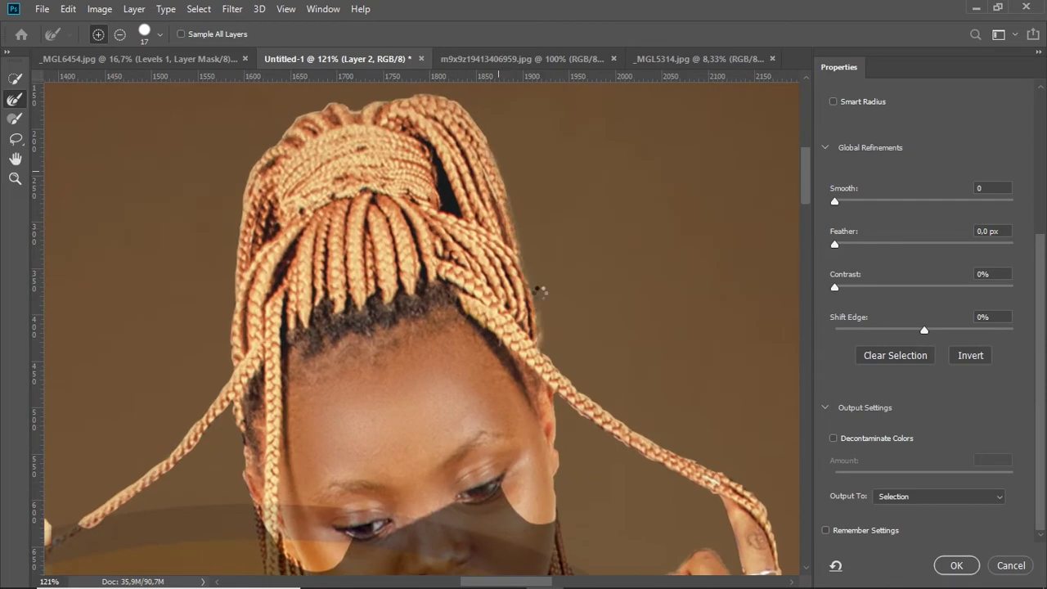
pyautogui.moveTo(539, 272); pyautogui.dragTo(589, 274)
pyautogui.rightClick(589, 273)
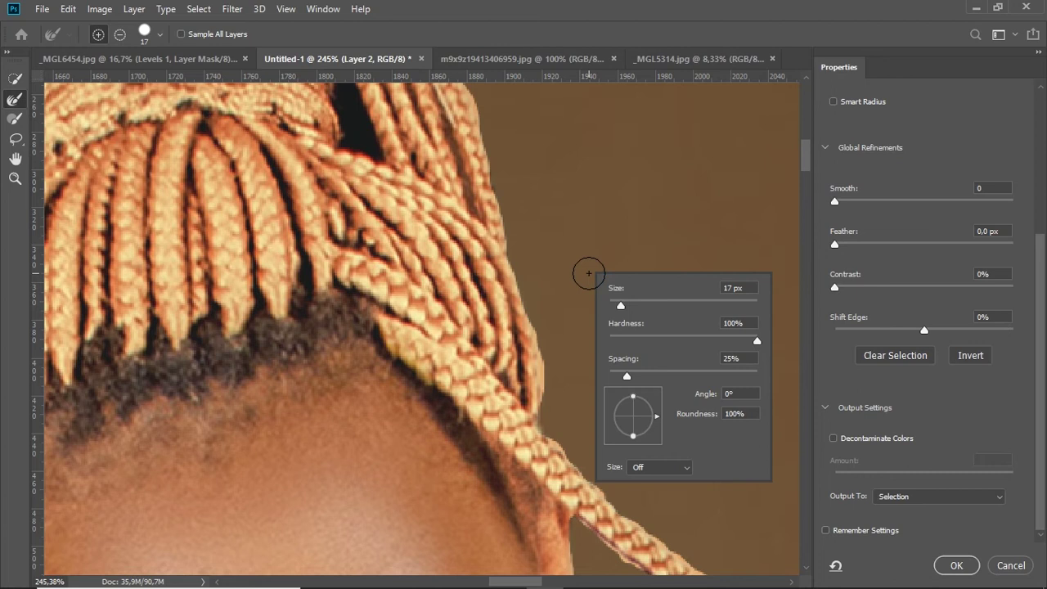
pyautogui.click(542, 418)
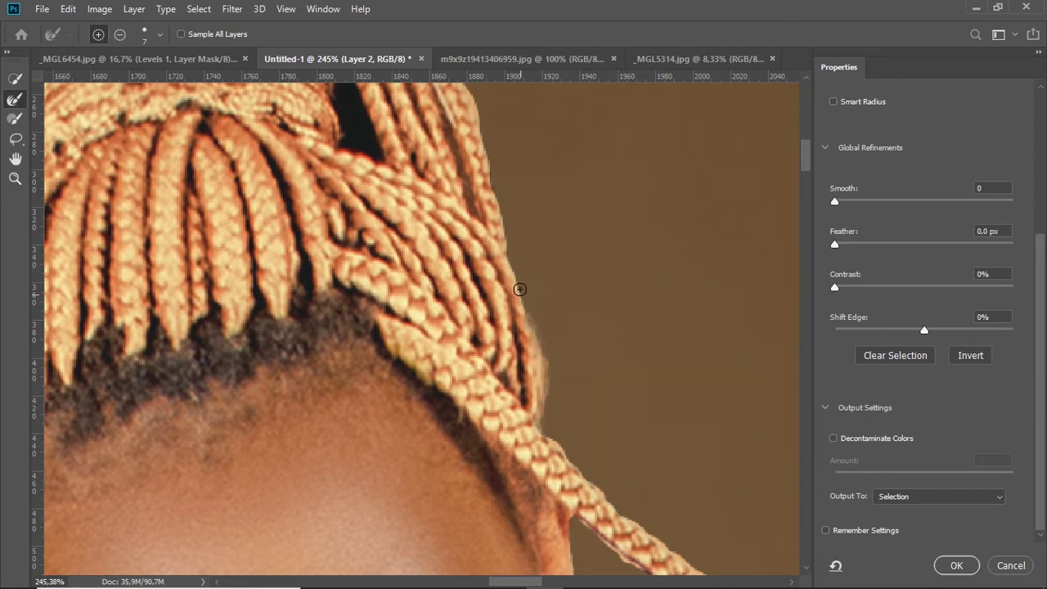
# Step: Refine the selection edges along the braided bun and braided hair
pyautogui.moveTo(530, 248); pyautogui.dragTo(382, 289)
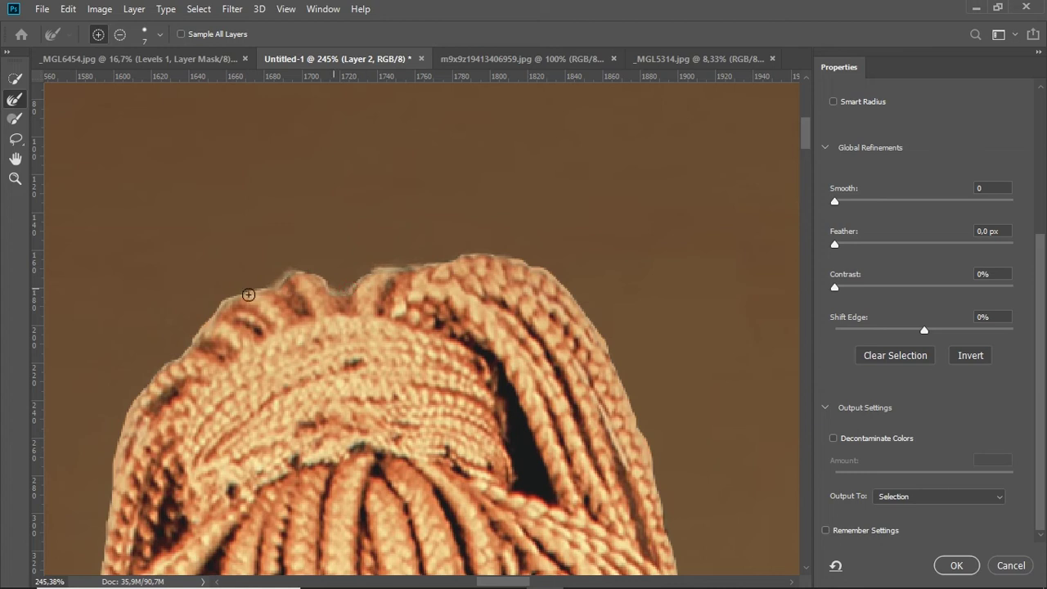
pyautogui.moveTo(227, 326); pyautogui.dragTo(312, 197)
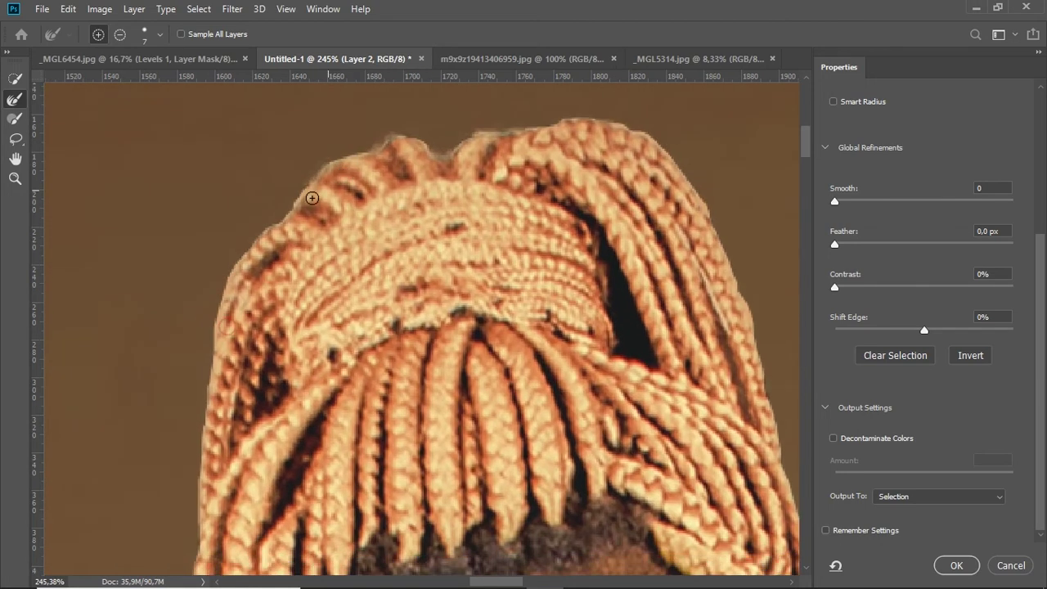
pyautogui.scroll(-3, 310, 337)
pyautogui.scroll(-3, 381, 199)
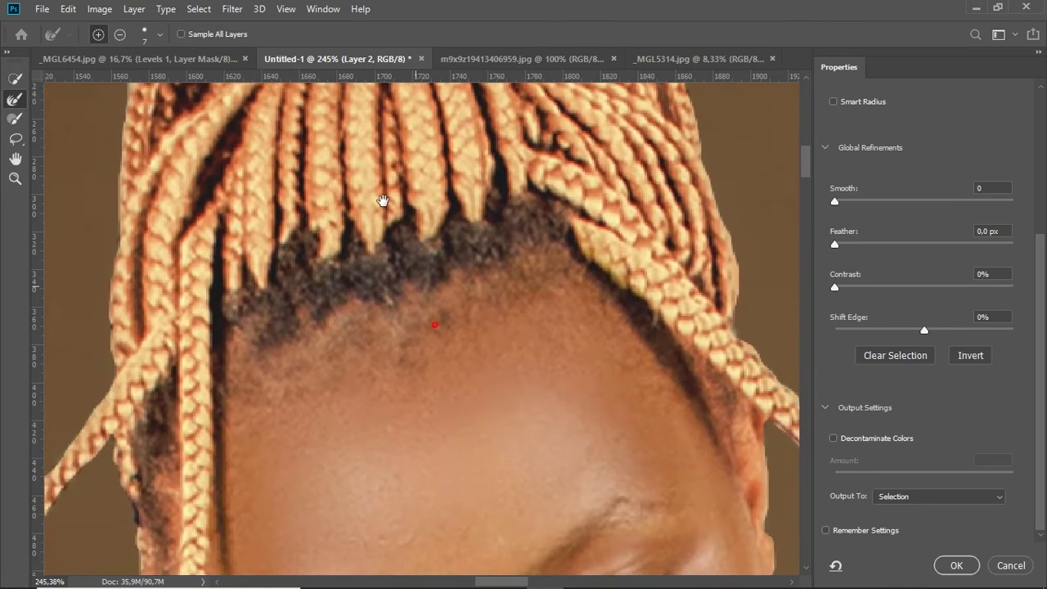
pyautogui.scroll(-3, 509, 201)
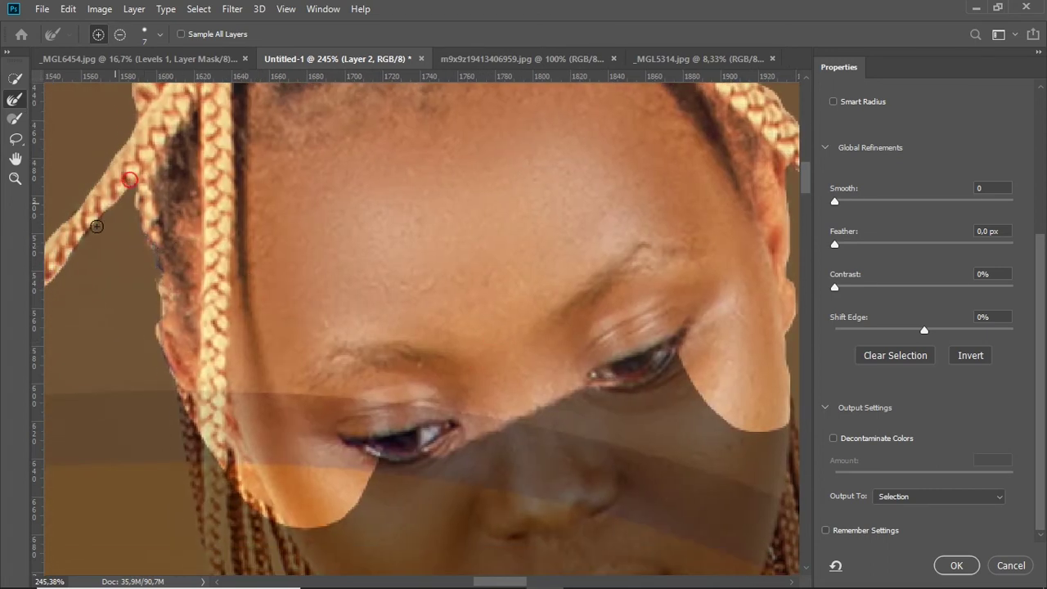
pyautogui.scroll(-3, 335, 260)
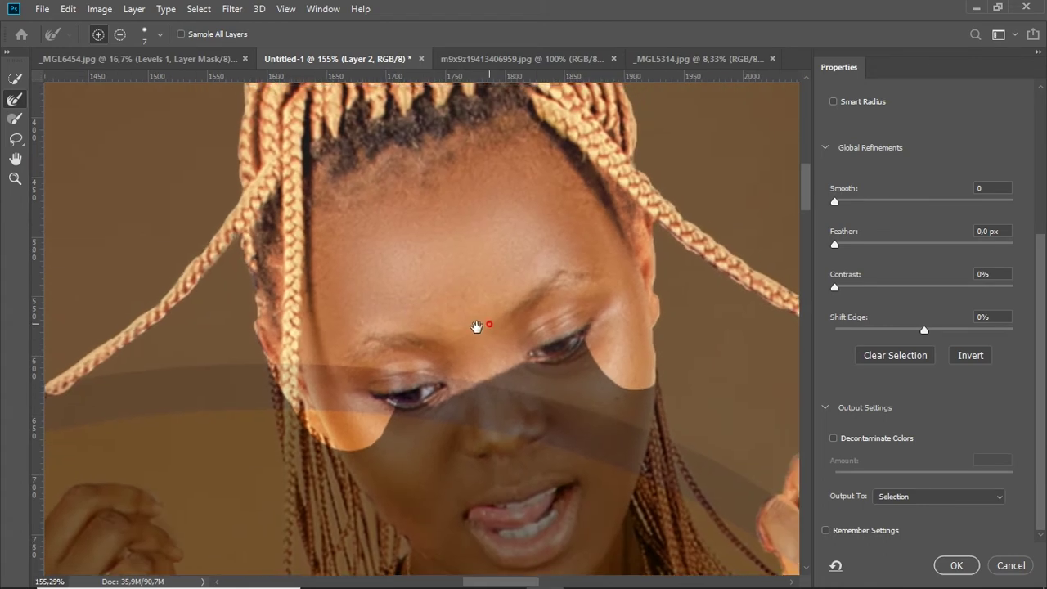
pyautogui.hscroll(5, 442, 336)
pyautogui.scroll(3, 501, 360)
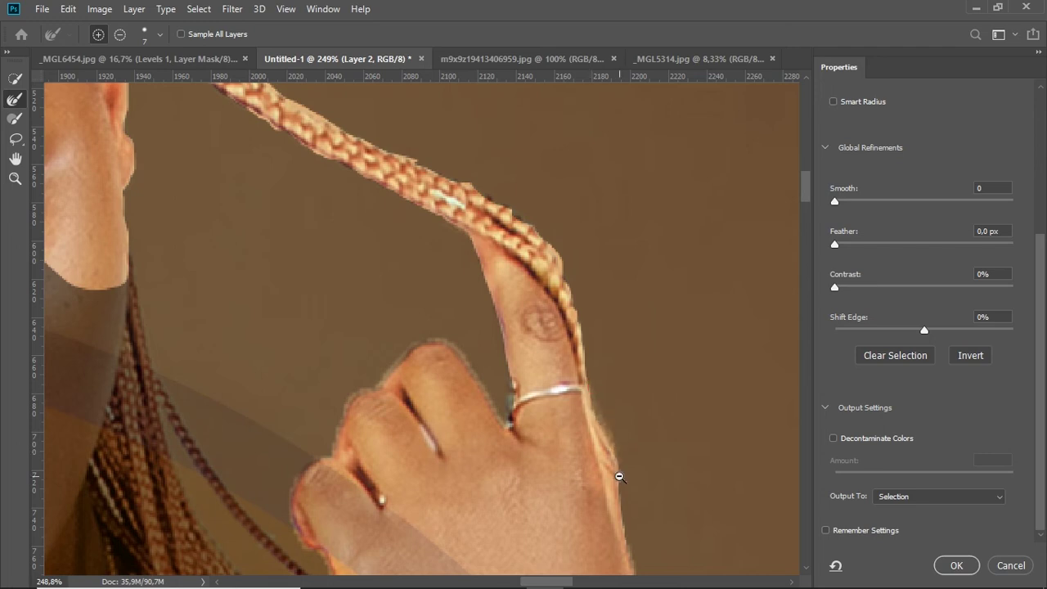
# Step: Refine the hand's edges and apply the refinement with OK
pyautogui.moveTo(619, 476); pyautogui.dragTo(511, 244)
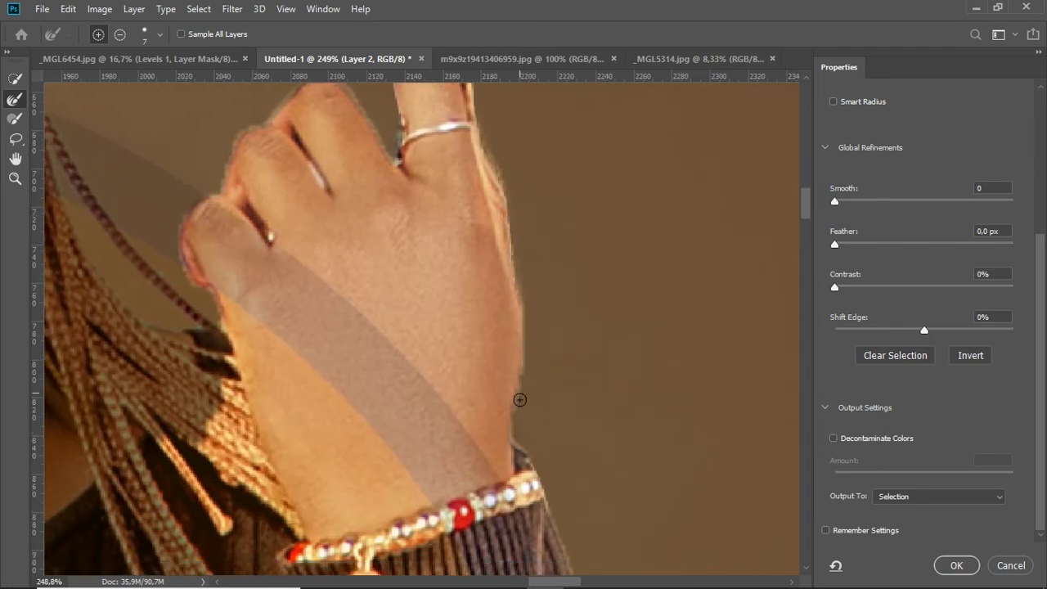
pyautogui.scroll(-2, 515, 400)
pyautogui.scroll(-2, 505, 409)
pyautogui.scroll(4, 466, 335)
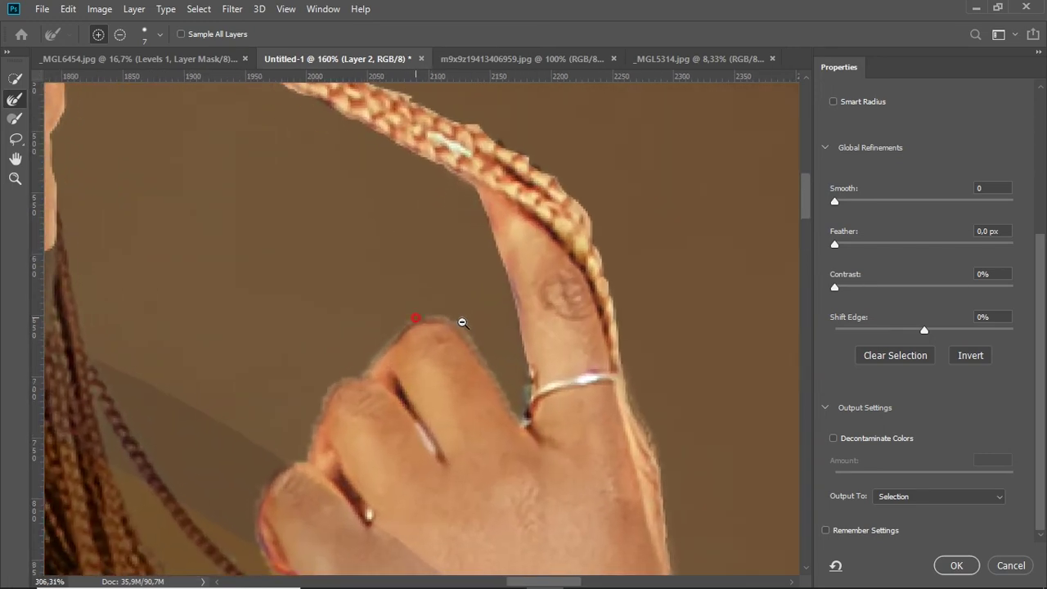
pyautogui.scroll(-2, 462, 322)
pyautogui.scroll(-2, 515, 386)
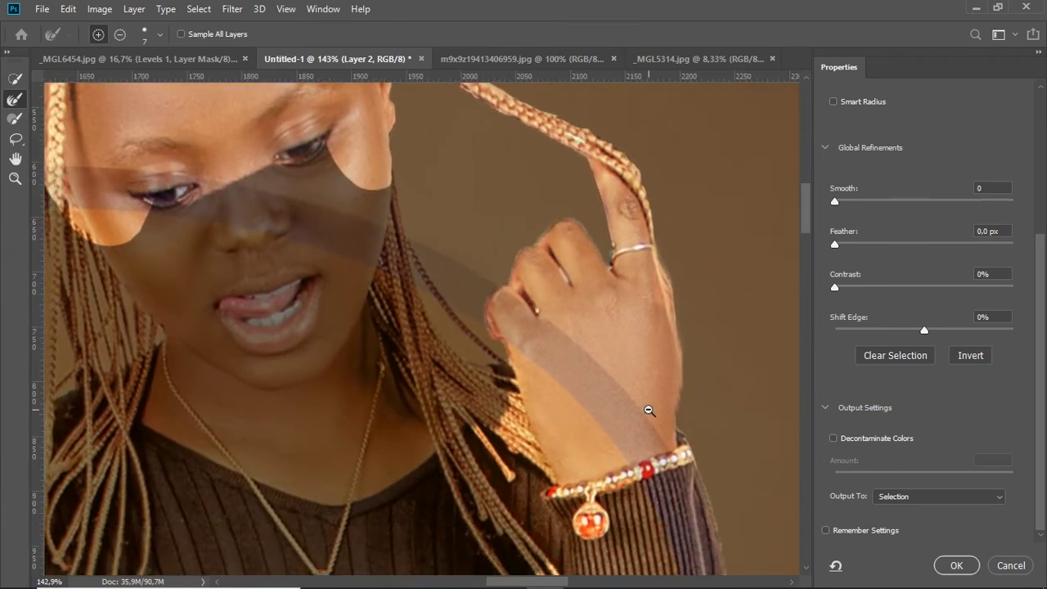
pyautogui.scroll(-1, 611, 413)
pyautogui.scroll(-1, 654, 421)
pyautogui.scroll(-1, 608, 365)
pyautogui.scroll(-1, 590, 394)
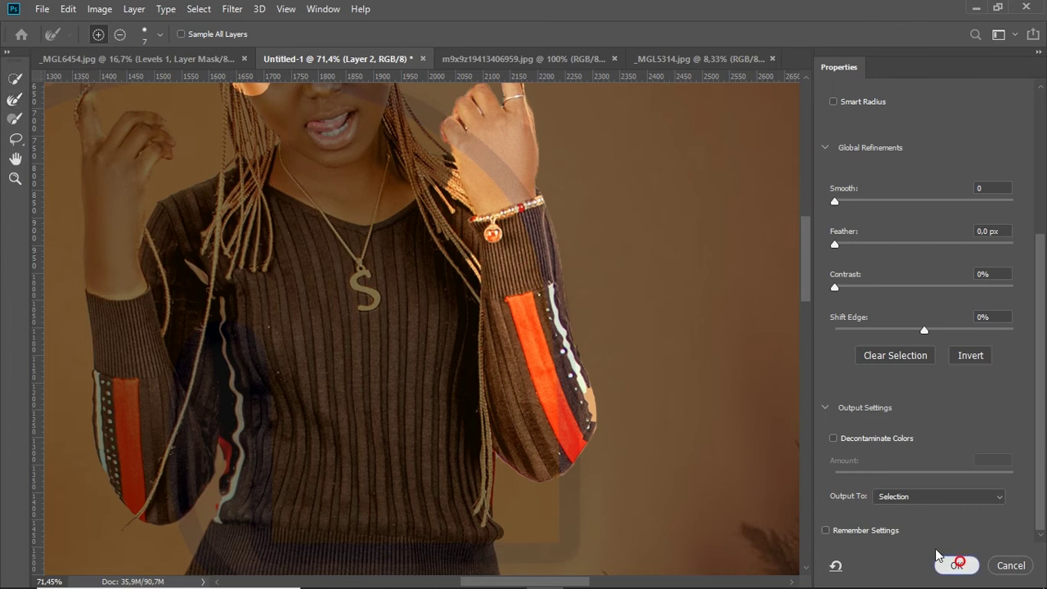
pyautogui.click(956, 565)
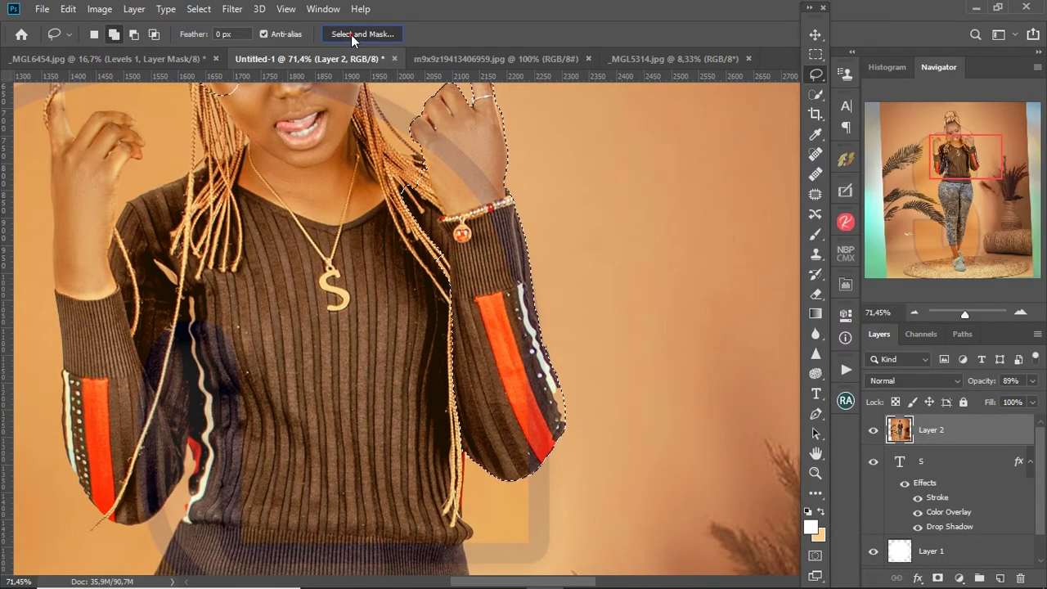
# Step: Output the refined selection in Select and Mask to a new layer with layer mask
pyautogui.click(351, 34)
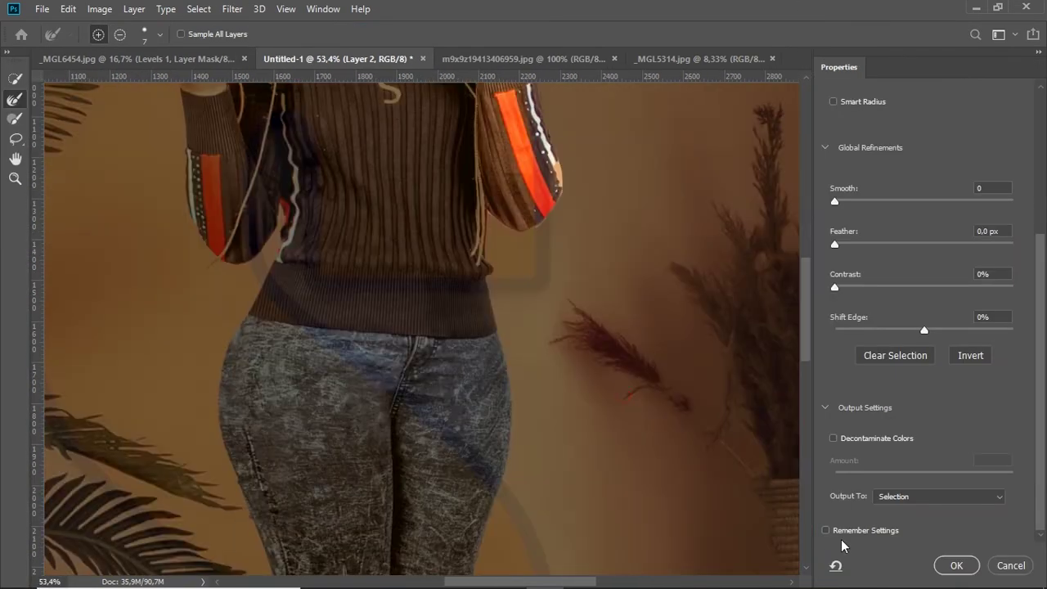
pyautogui.click(931, 496)
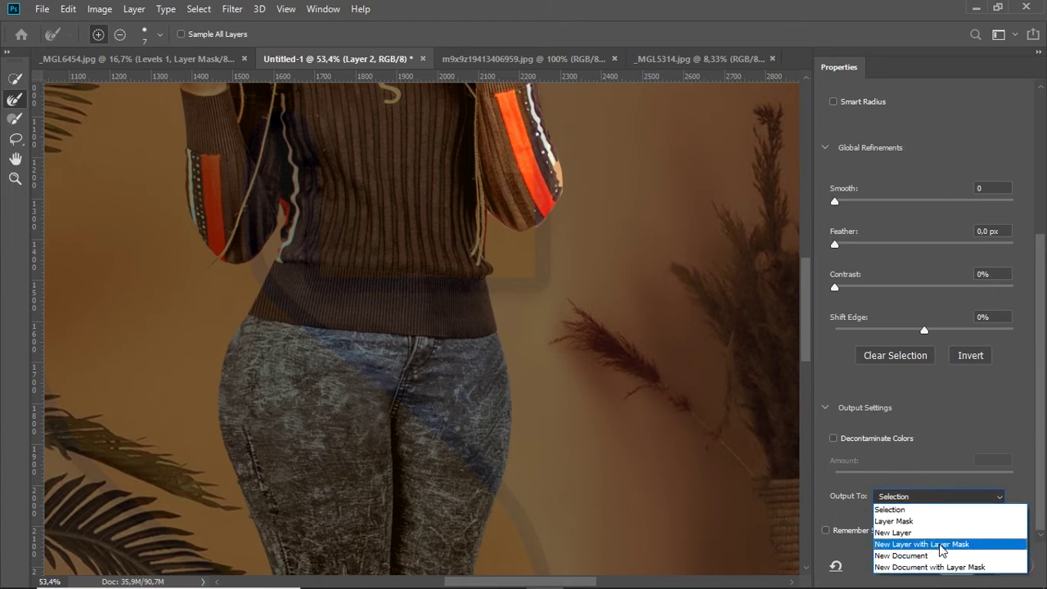
pyautogui.click(933, 538)
pyautogui.click(956, 565)
# Step: Fit the canvas, inspect the head, and undo the masked copy to restore the selection
pyautogui.hotkey('ctrl', '0')
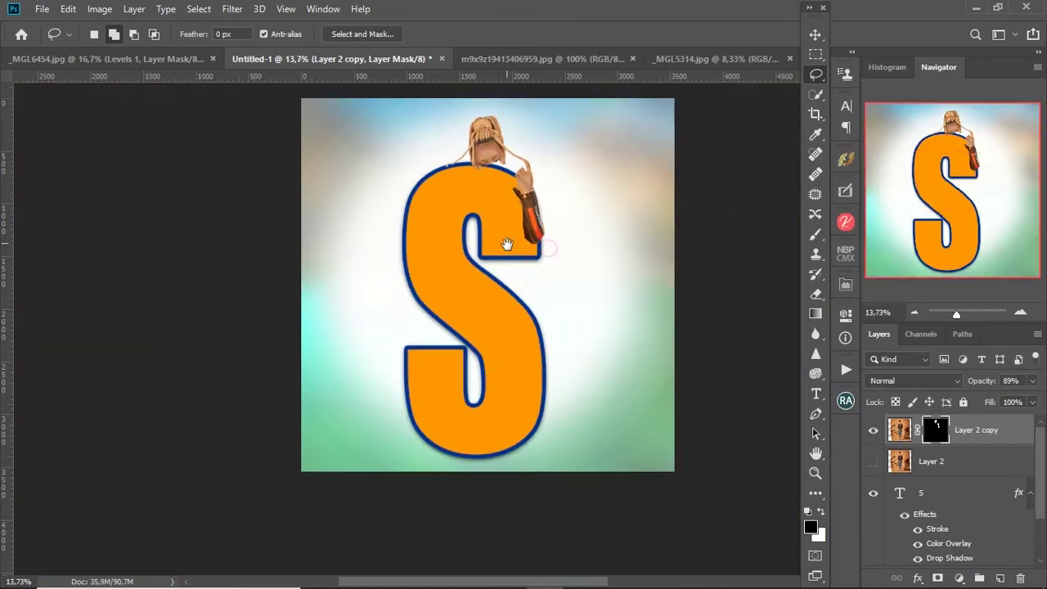
pyautogui.moveTo(523, 189); pyautogui.dragTo(595, 251)
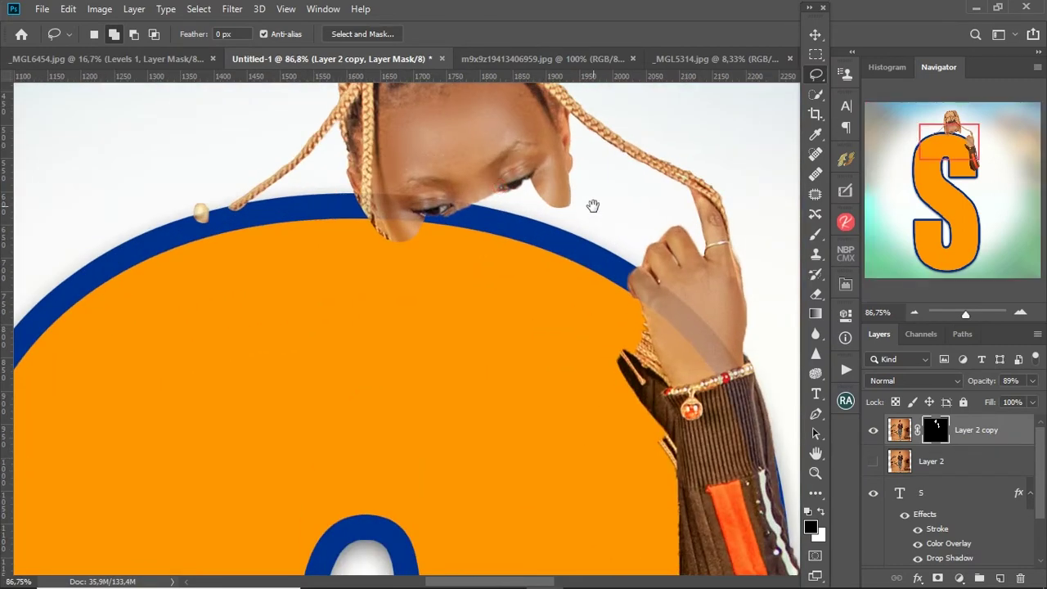
pyautogui.hotkey('ctrl', 'z')
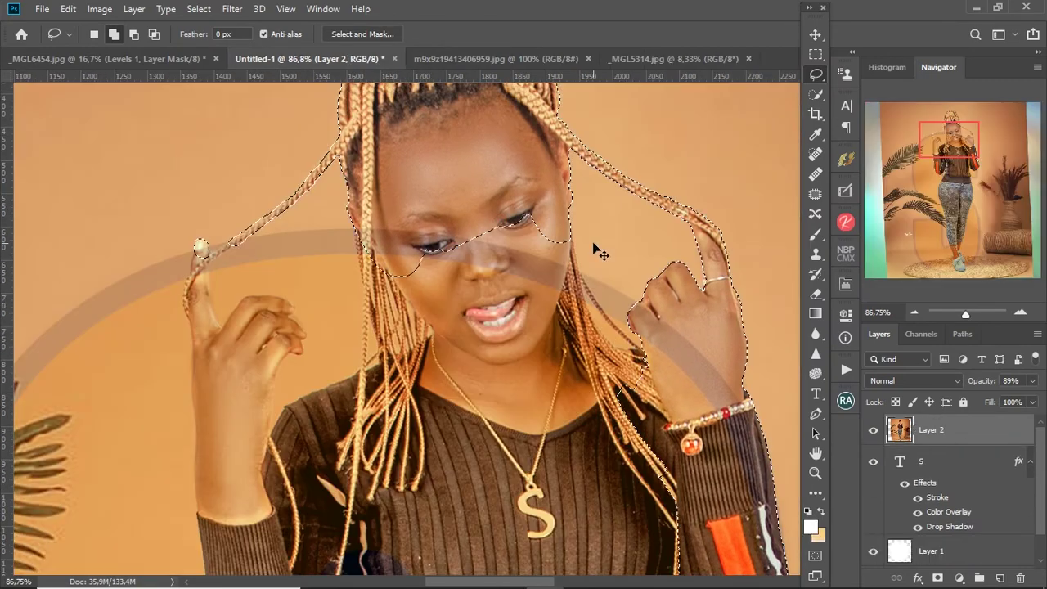
# Step: Touch up the selection around the mouth and chin with the freehand Lasso
pyautogui.scroll(4, 561, 234)
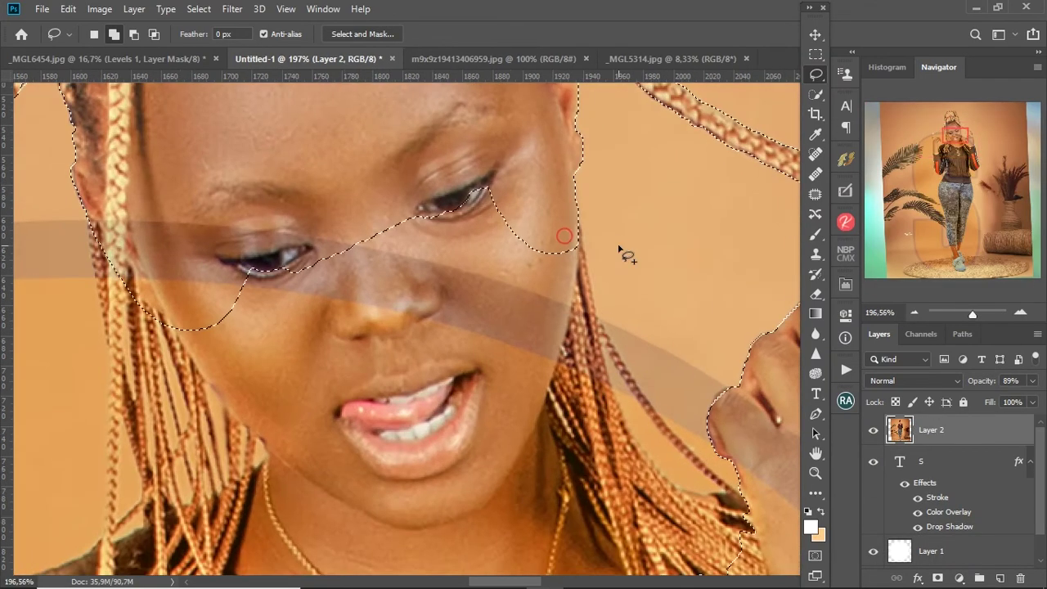
pyautogui.click(815, 96)
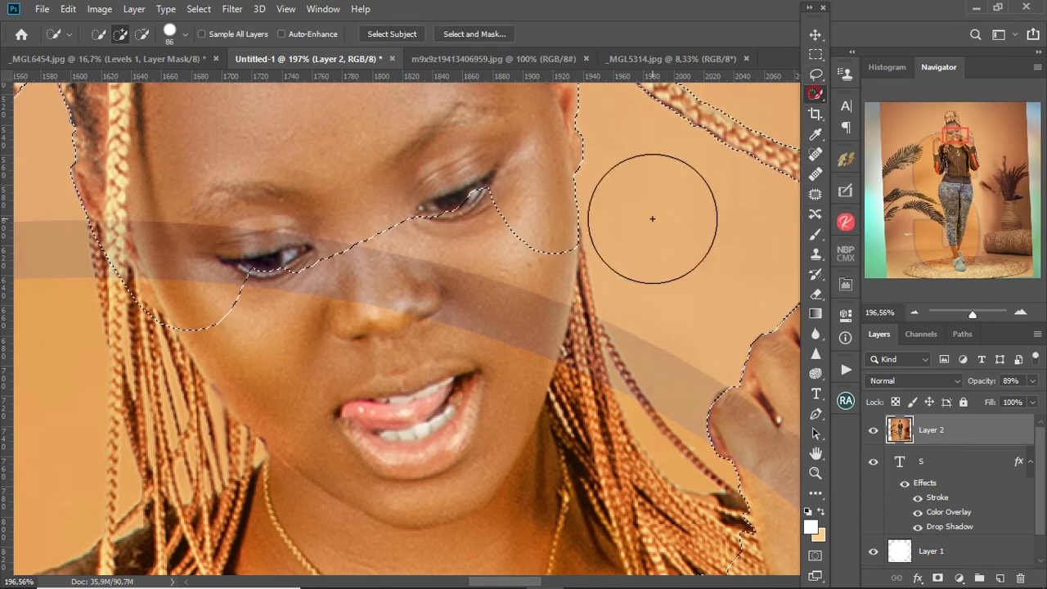
pyautogui.click(815, 75)
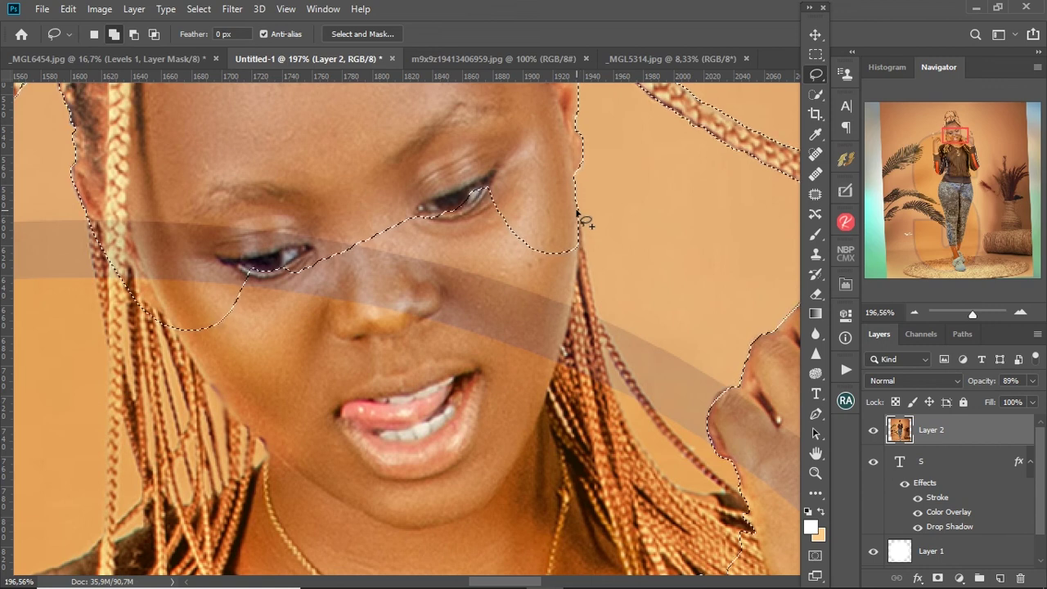
pyautogui.click(580, 214)
pyautogui.click(579, 215)
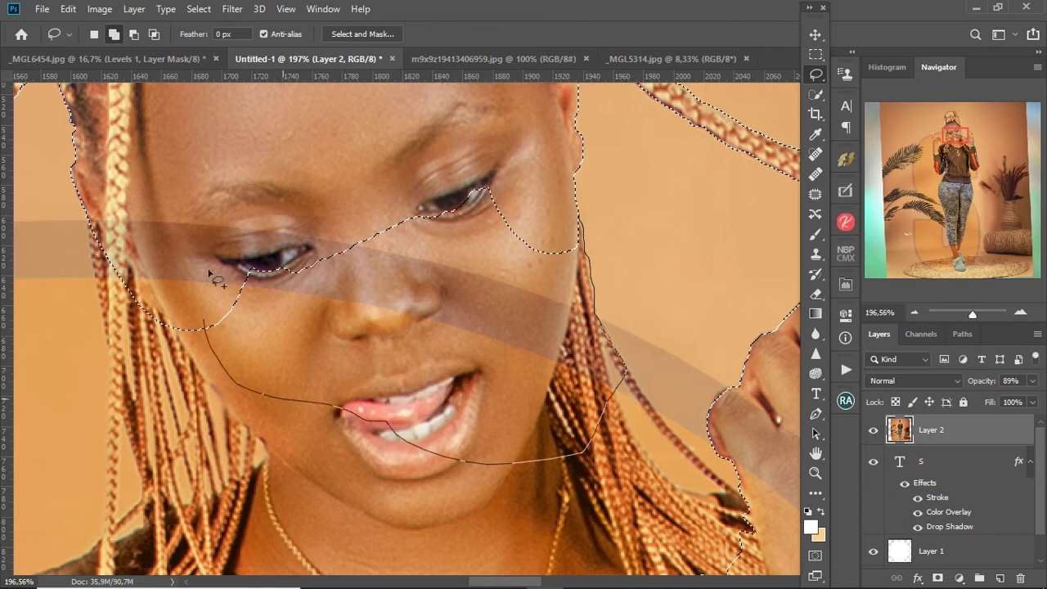
pyautogui.scroll(-4, 362, 145)
pyautogui.scroll(-2, 497, 194)
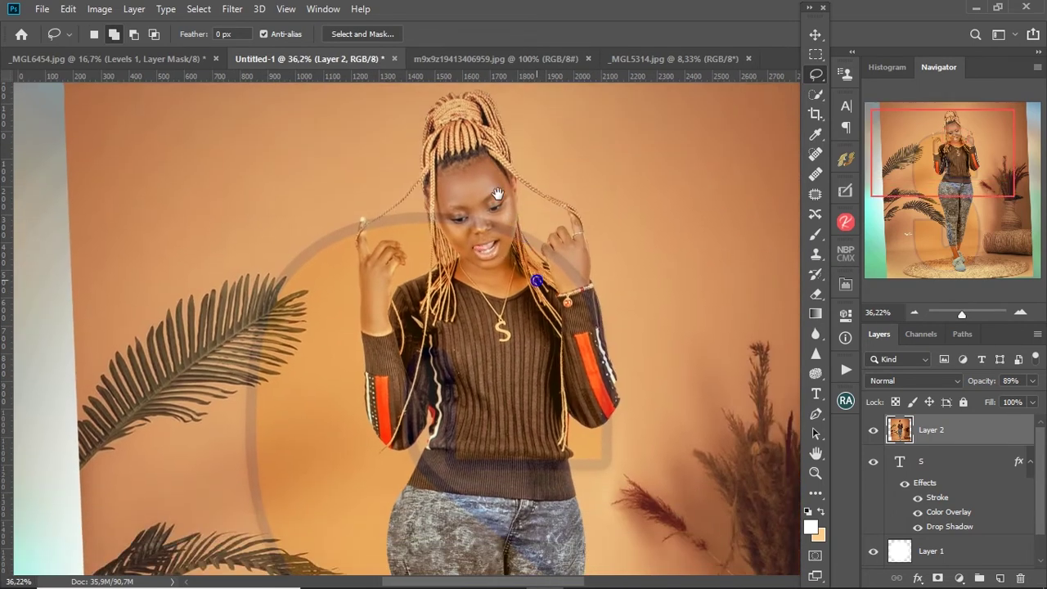
# Step: Output the selection from Select and Mask as a new layer with layer mask, then inspect the hand
pyautogui.click(362, 34)
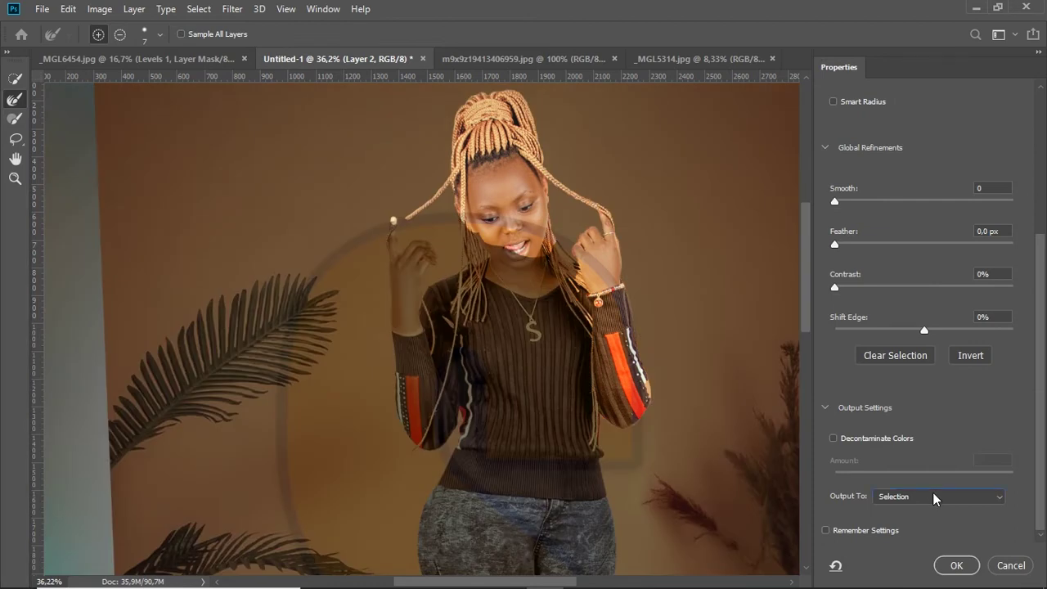
pyautogui.click(935, 497)
pyautogui.click(948, 541)
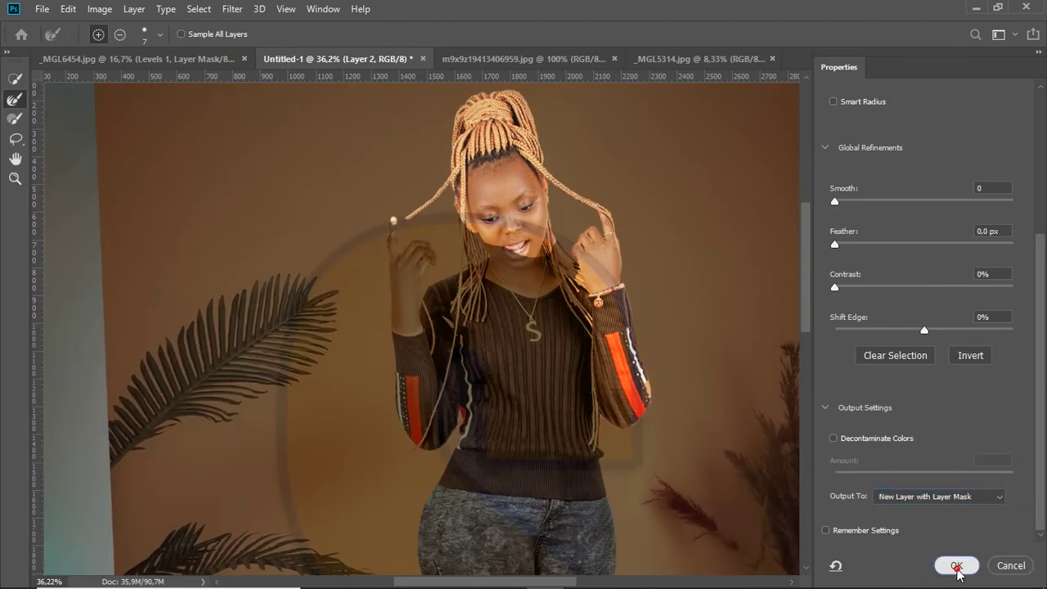
pyautogui.click(956, 565)
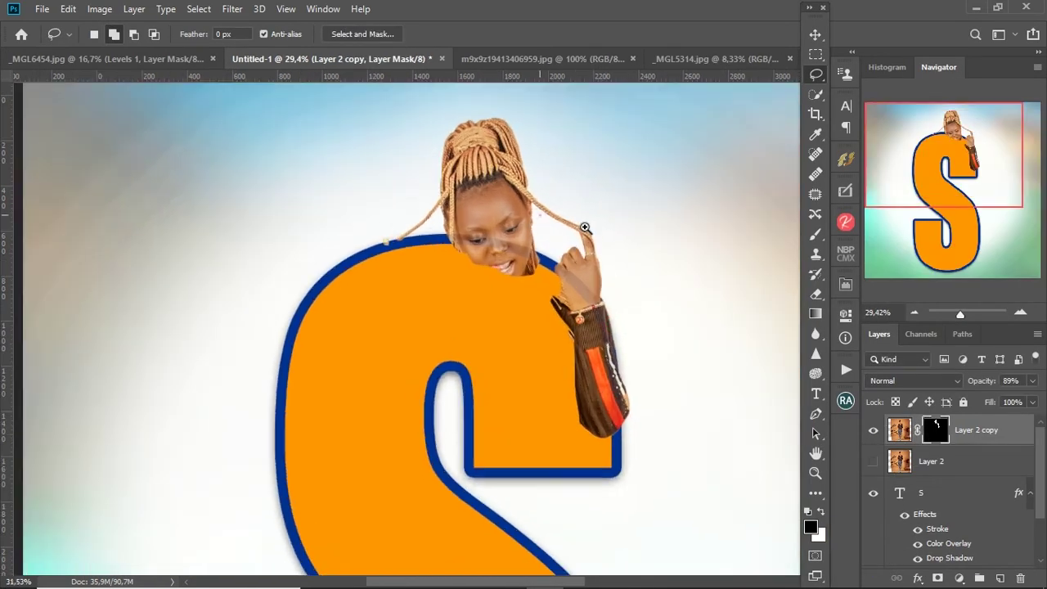
pyautogui.moveTo(585, 226); pyautogui.dragTo(612, 309)
pyautogui.scroll(-5, 612, 309)
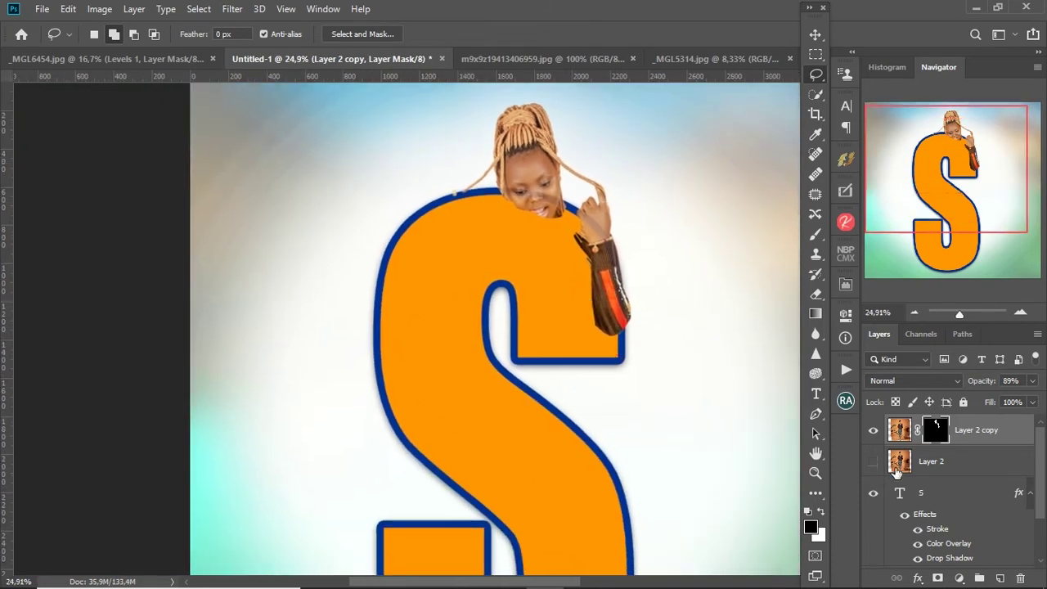
# Step: Paint the mask white inside the S selection to reveal the woman's body, then deselect
pyautogui.click(816, 237)
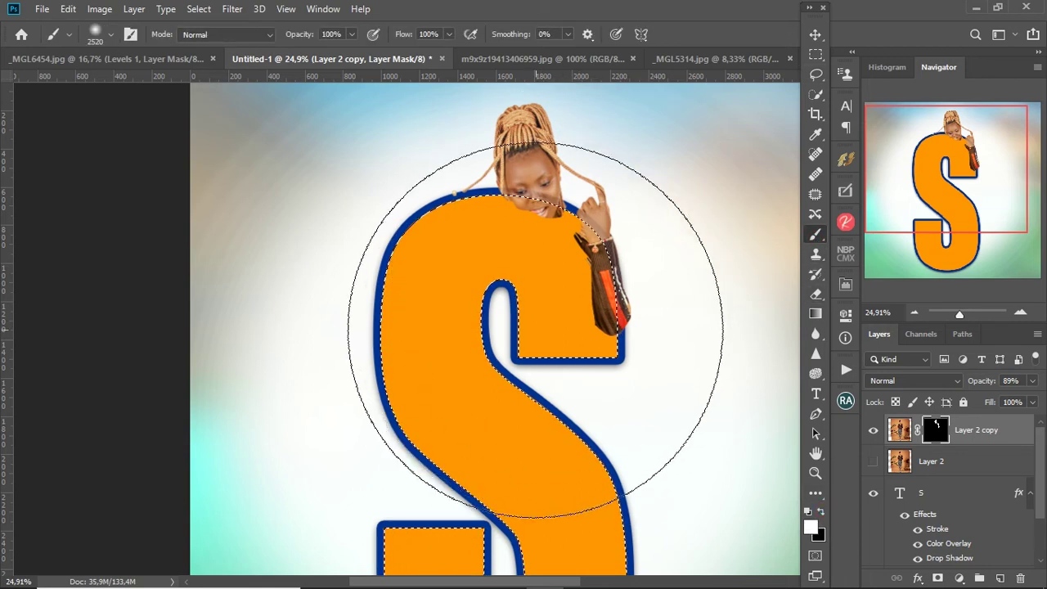
pyautogui.moveTo(480, 351)
pyautogui.mouseDown()
pyautogui.moveTo(504, 351)
pyautogui.moveTo(491, 364)
pyautogui.mouseUp()
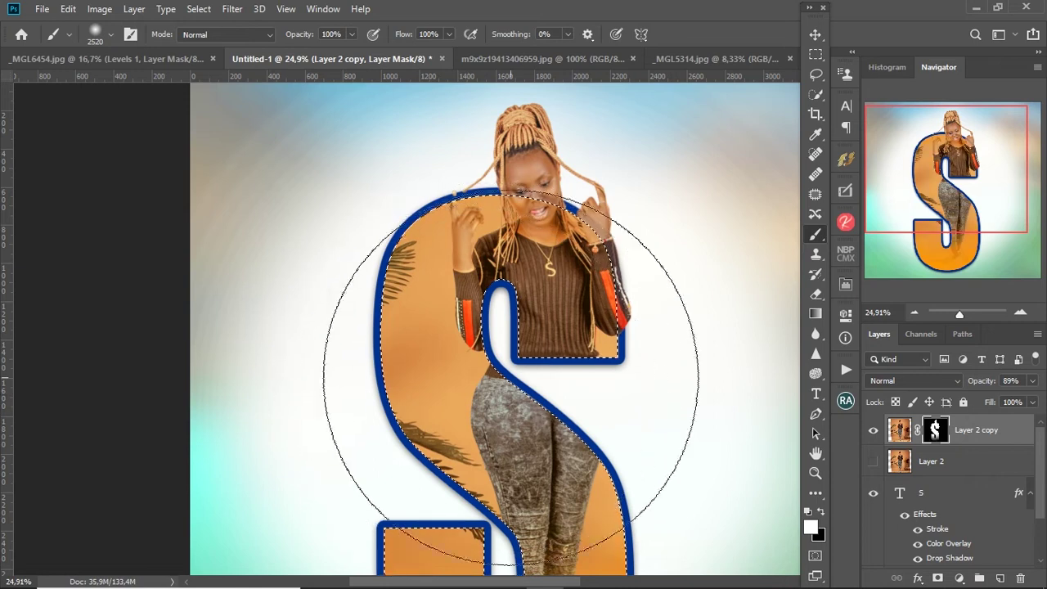
pyautogui.scroll(-3, 478, 327)
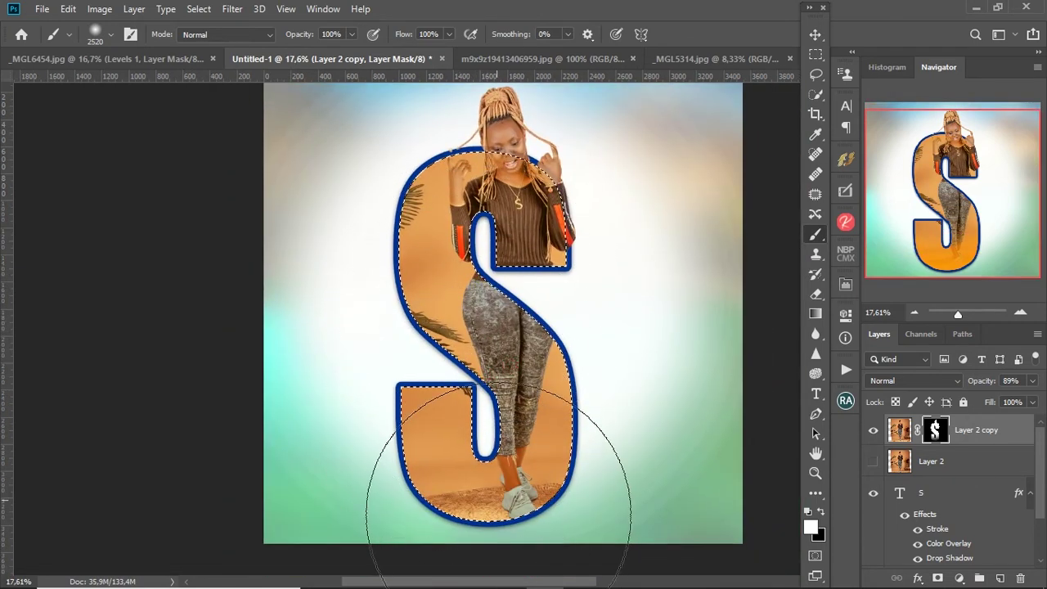
pyautogui.hotkey('ctrl', 'd')
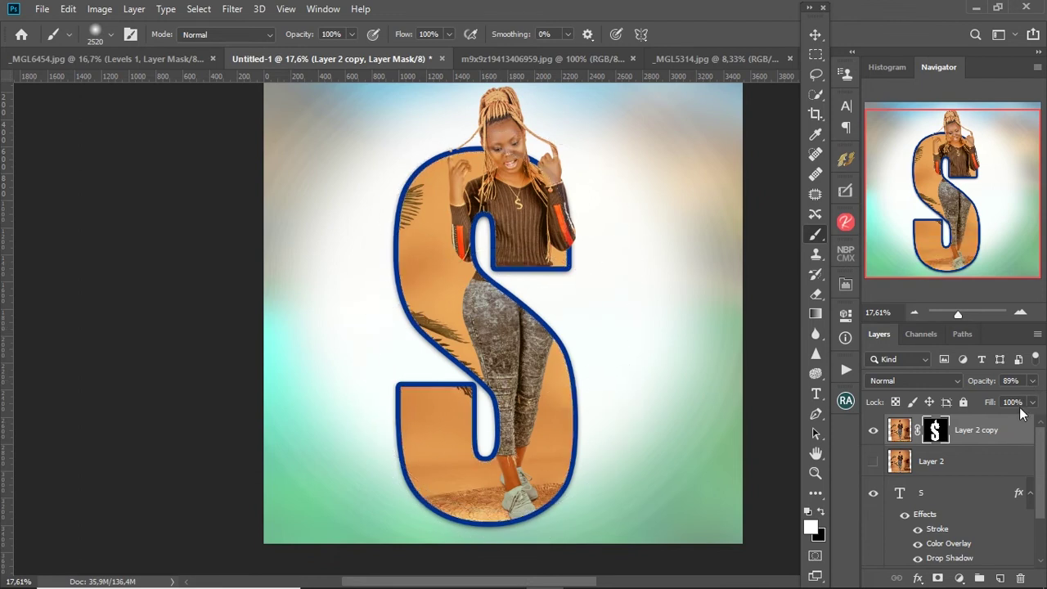
# Step: Raise Layer 2 copy opacity to 100% and briefly check the mask on its own
pyautogui.click(1033, 382)
pyautogui.moveTo(1029, 401); pyautogui.dragTo(1036, 400)
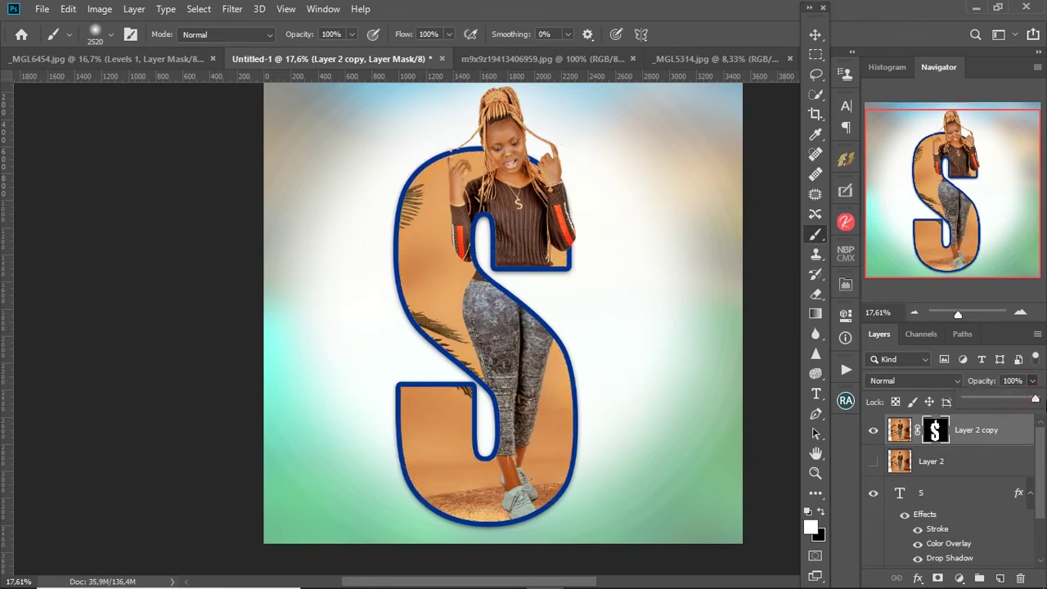
pyautogui.scroll(5, 619, 423)
pyautogui.scroll(-2, 619, 423)
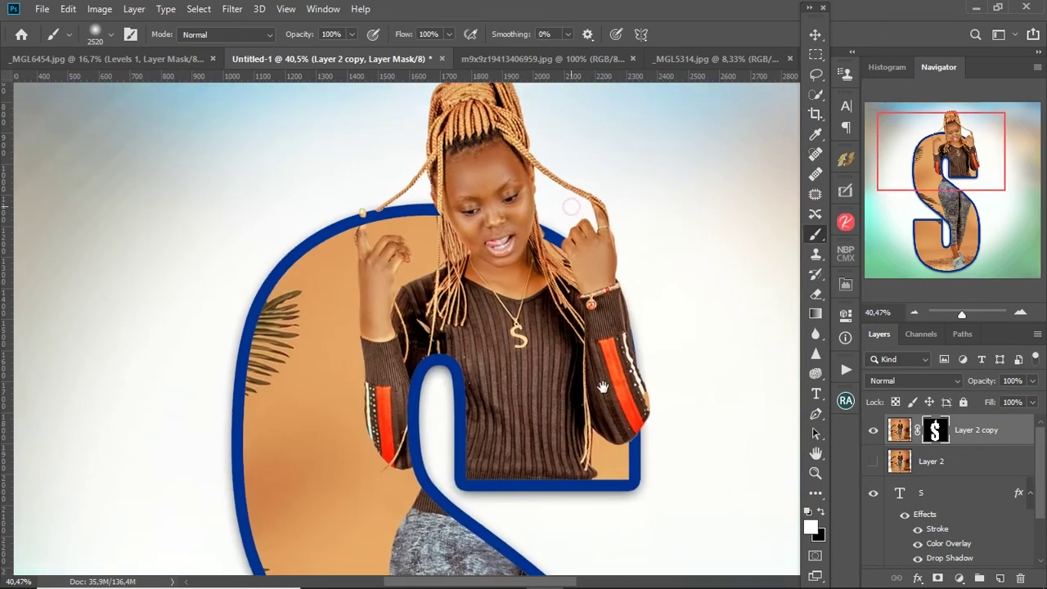
pyautogui.scroll(2, 358, 234)
pyautogui.scroll(3, 359, 233)
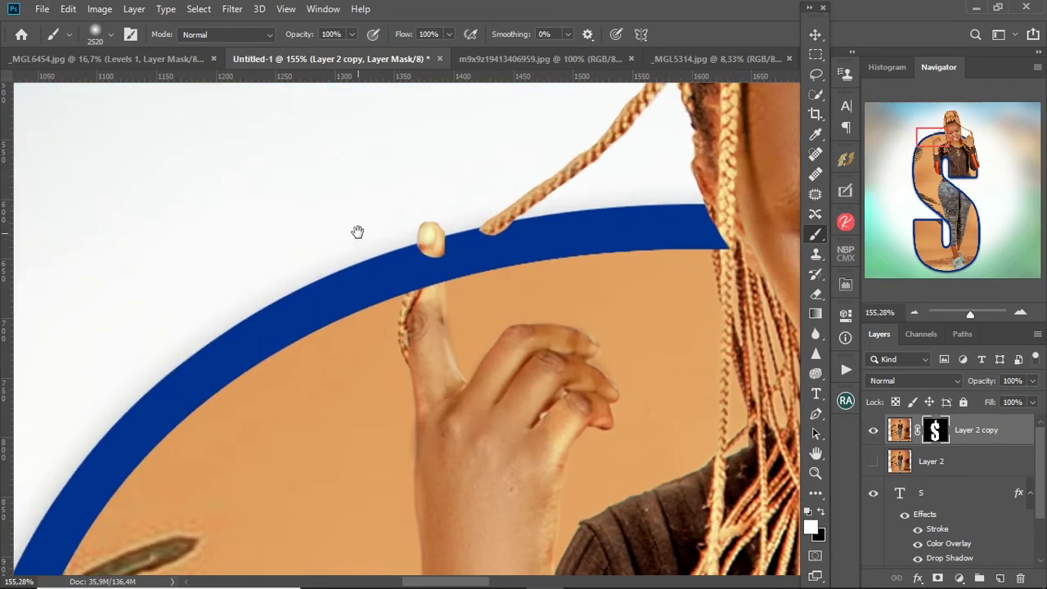
pyautogui.scroll(2, 441, 338)
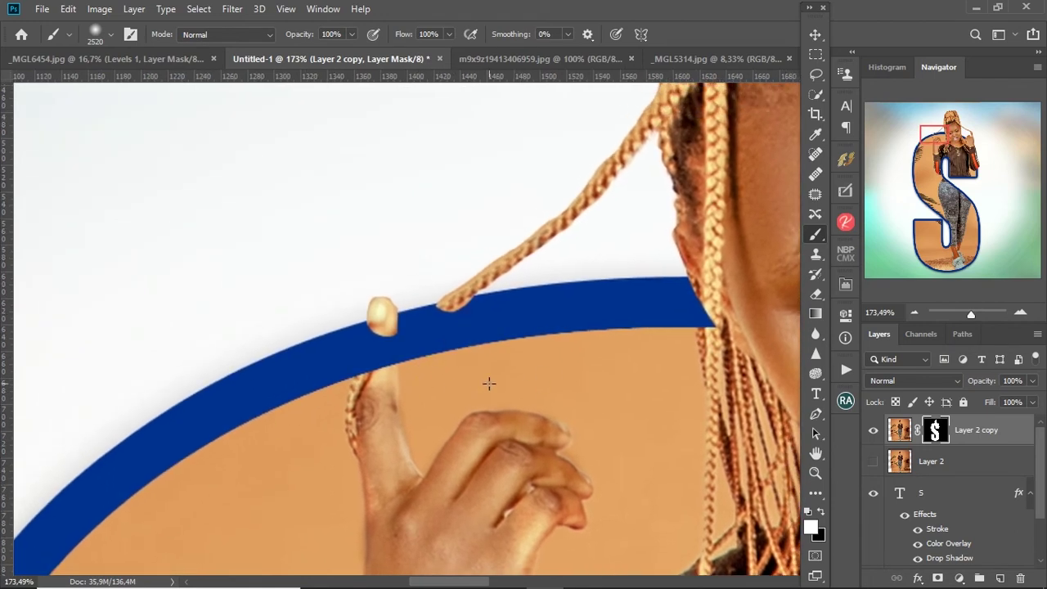
pyautogui.keyDown('alt'); pyautogui.click(932, 436); pyautogui.keyUp('alt')
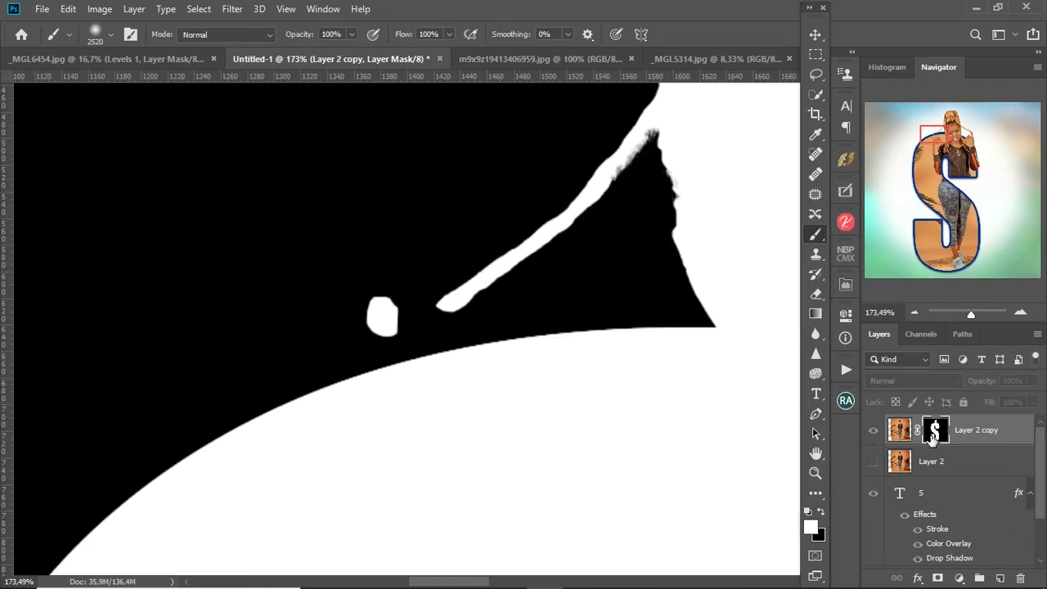
pyautogui.keyDown('alt'); pyautogui.click(932, 436); pyautogui.keyUp('alt')
# Step: With a much smaller brush, reveal the fingertip and braid crossing the blue stroke
pyautogui.rightClick(439, 350)
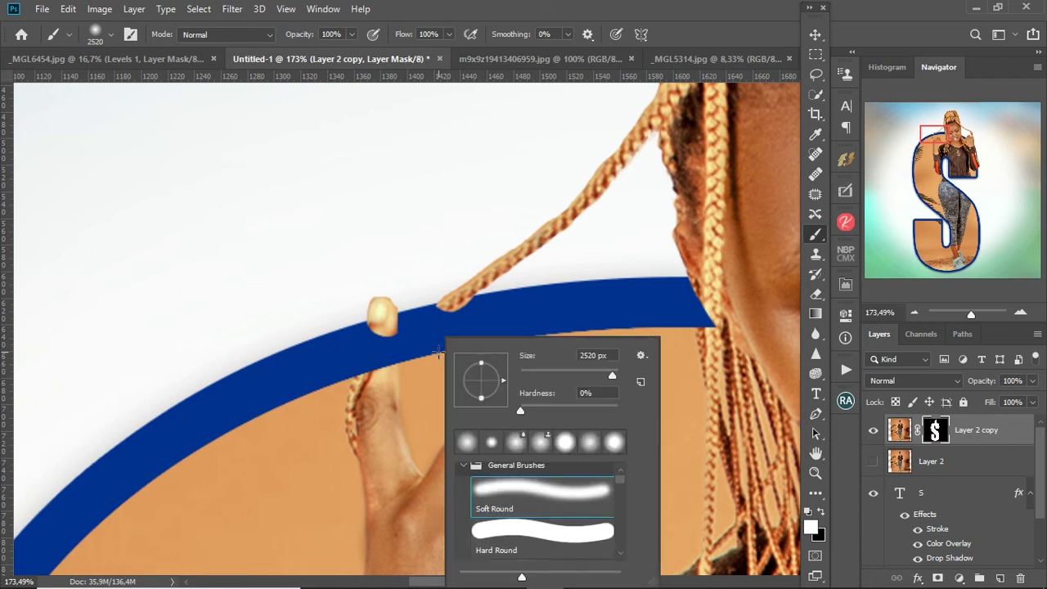
pyautogui.press('Return')
pyautogui.moveTo(390, 337); pyautogui.dragTo(373, 395)
pyautogui.moveTo(372, 334); pyautogui.dragTo(363, 399)
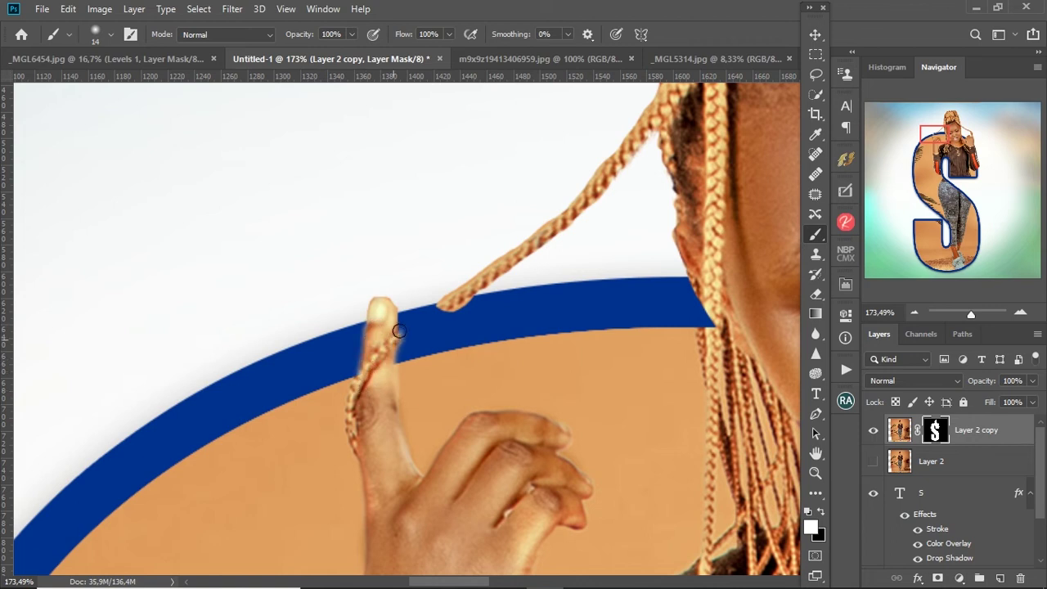
pyautogui.moveTo(397, 340); pyautogui.dragTo(457, 303)
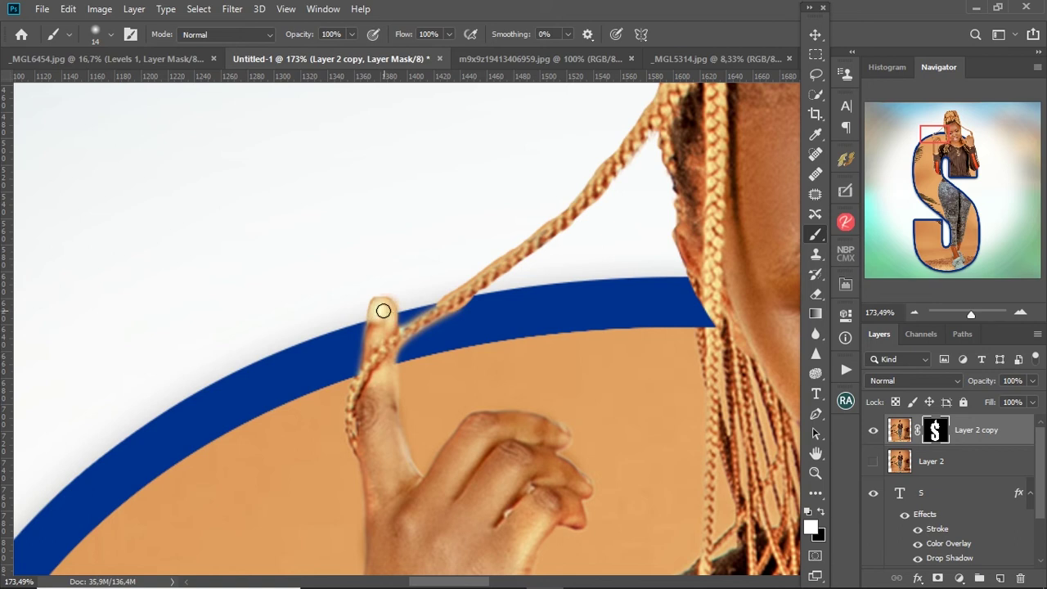
pyautogui.keyDown('alt'); pyautogui.scroll(-5, 444, 431); pyautogui.keyUp('alt')
pyautogui.moveTo(458, 564); pyautogui.dragTo(414, 274)
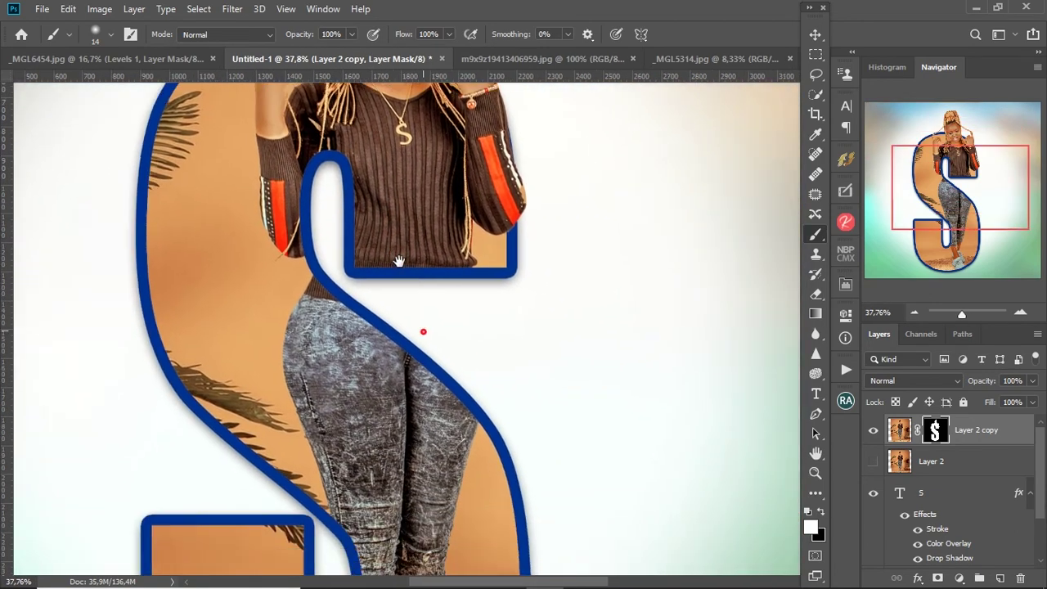
pyautogui.keyDown('alt'); pyautogui.scroll(-3, 507, 352); pyautogui.keyUp('alt')
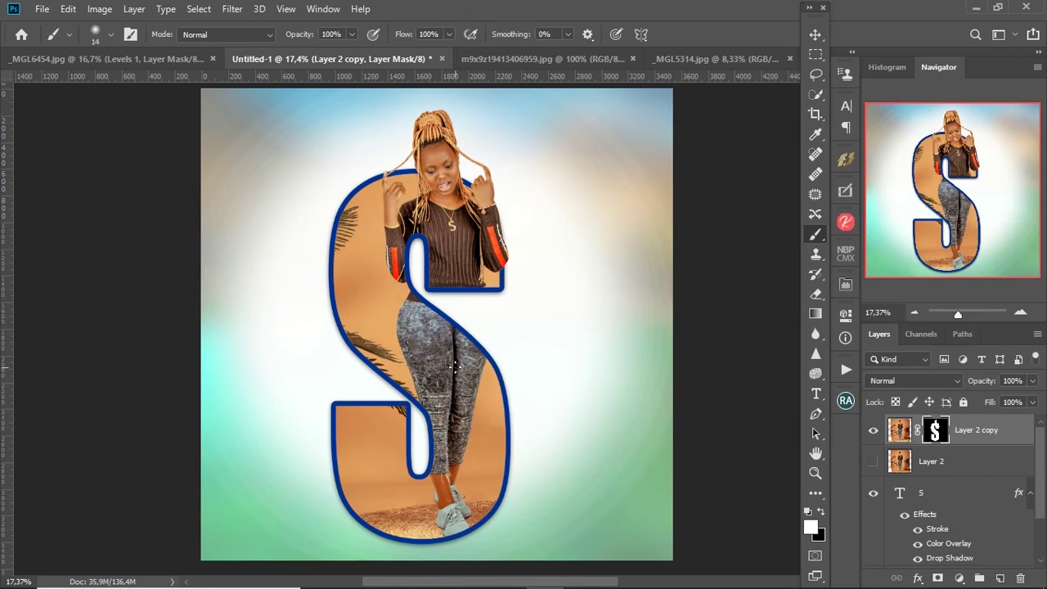
pyautogui.keyDown('alt'); pyautogui.scroll(-1, 455, 368); pyautogui.keyUp('alt')
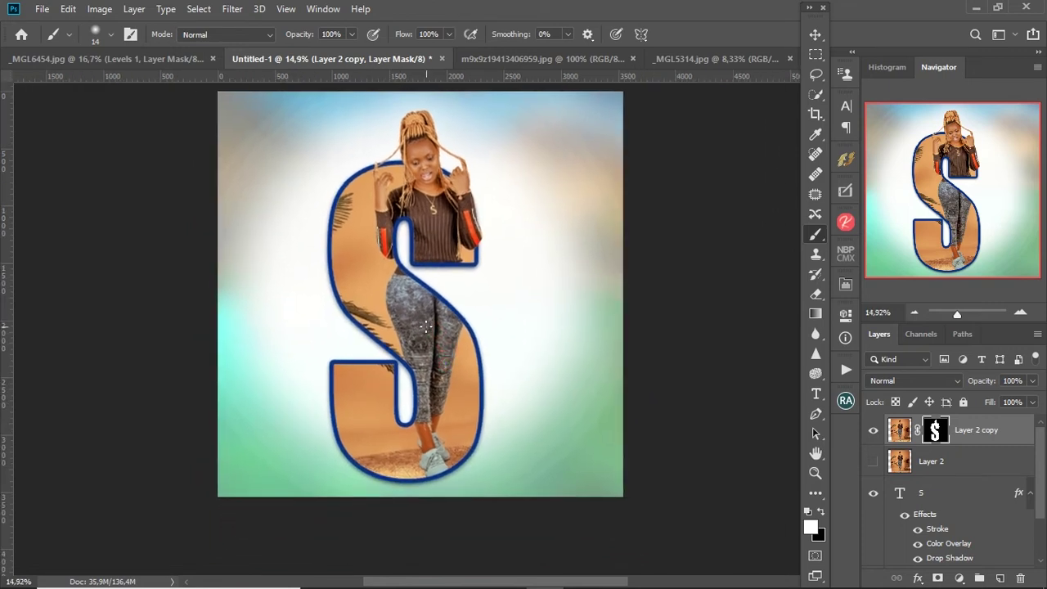
pyautogui.keyDown('alt'); pyautogui.scroll(7, 385, 220); pyautogui.keyUp('alt')
pyautogui.moveTo(420, 218); pyautogui.dragTo(421, 407)
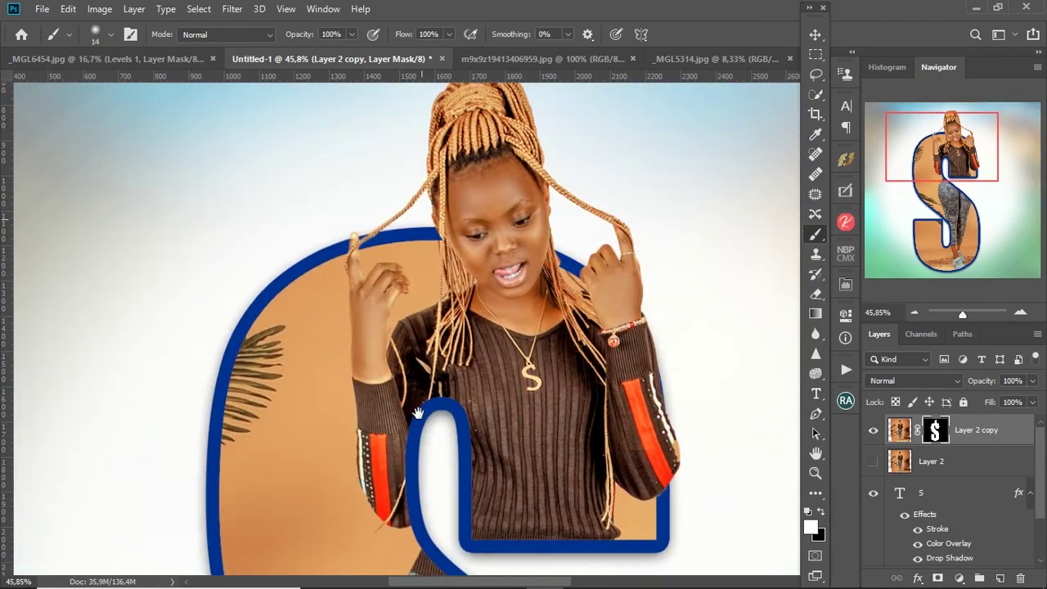
pyautogui.keyDown('alt'); pyautogui.scroll(5, 606, 368); pyautogui.keyUp('alt')
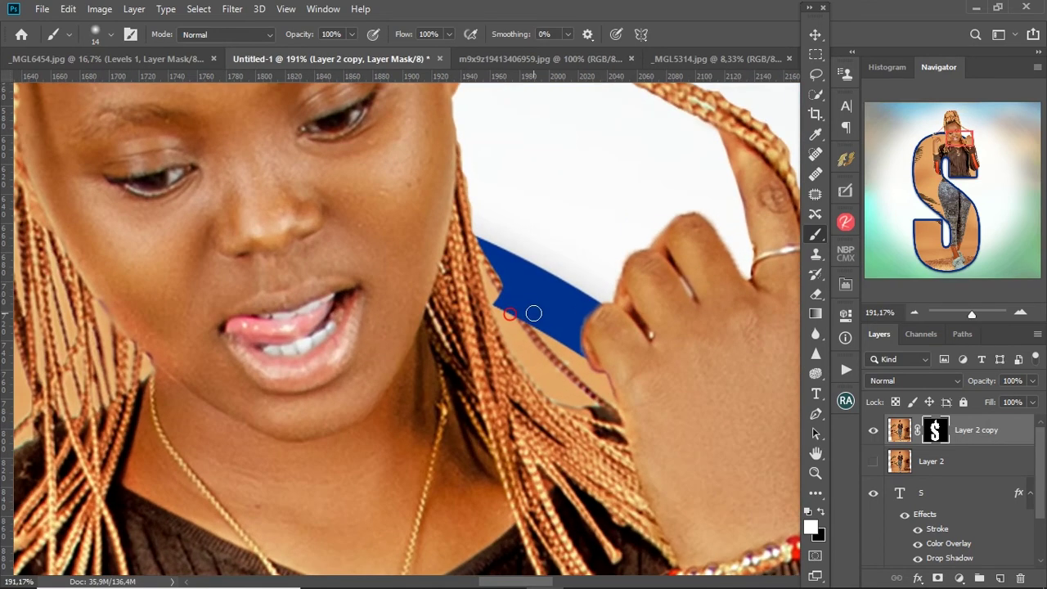
pyautogui.click(821, 512)
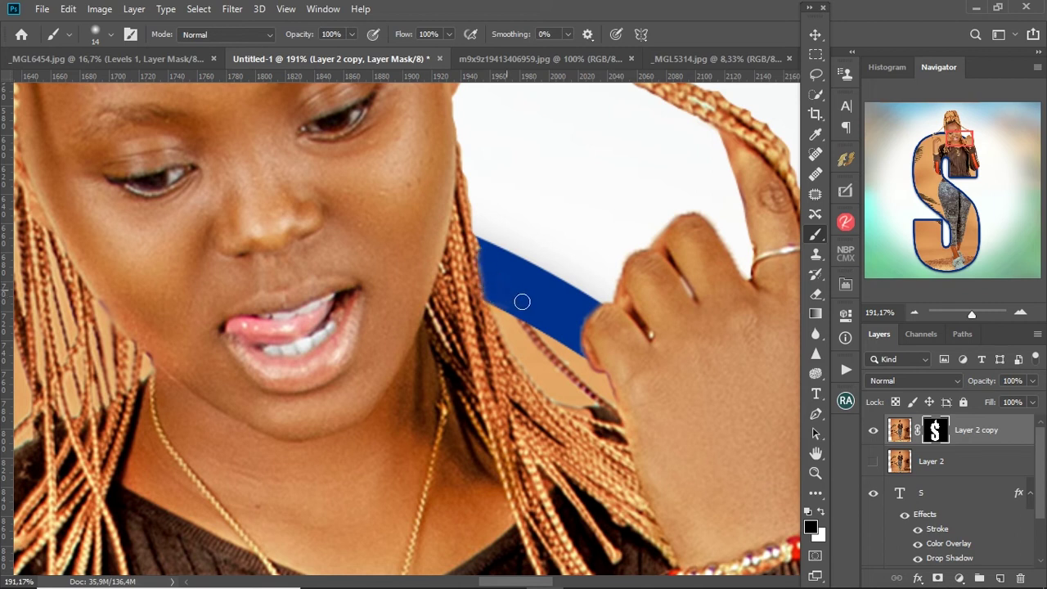
pyautogui.keyDown('alt'); pyautogui.scroll(-5, 560, 320); pyautogui.keyUp('alt')
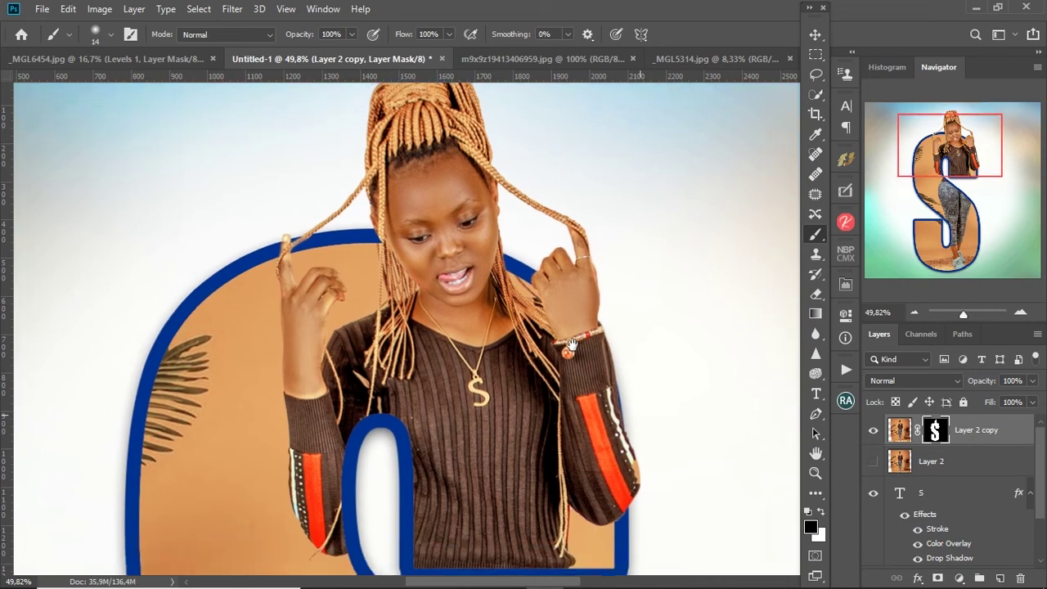
pyautogui.moveTo(570, 346); pyautogui.dragTo(589, 270)
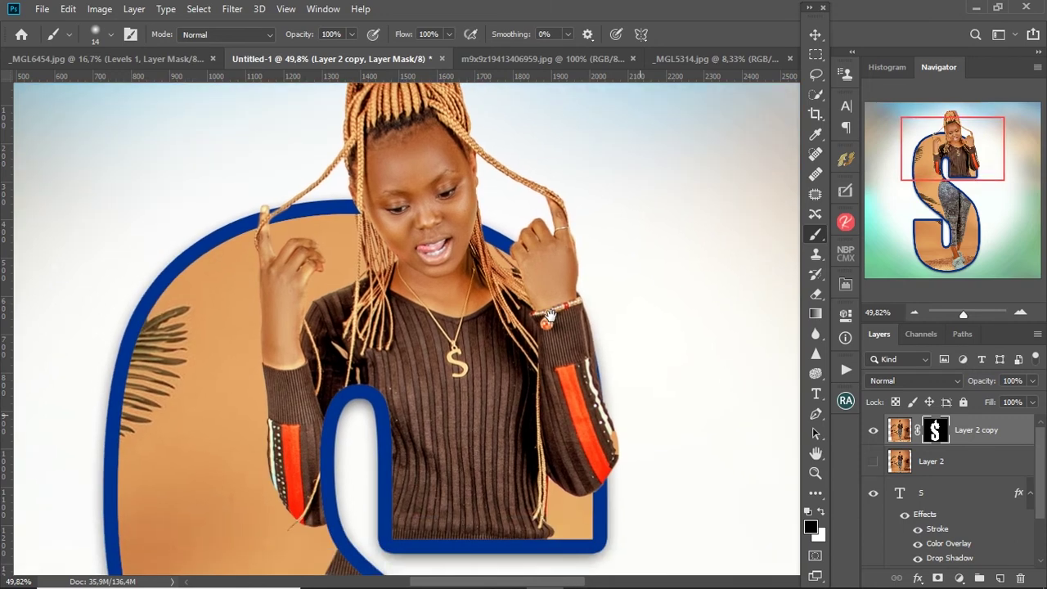
pyautogui.keyDown('alt'); pyautogui.scroll(6, 665, 315); pyautogui.keyUp('alt')
pyautogui.keyDown('alt'); pyautogui.scroll(-3, 664, 316); pyautogui.keyUp('alt')
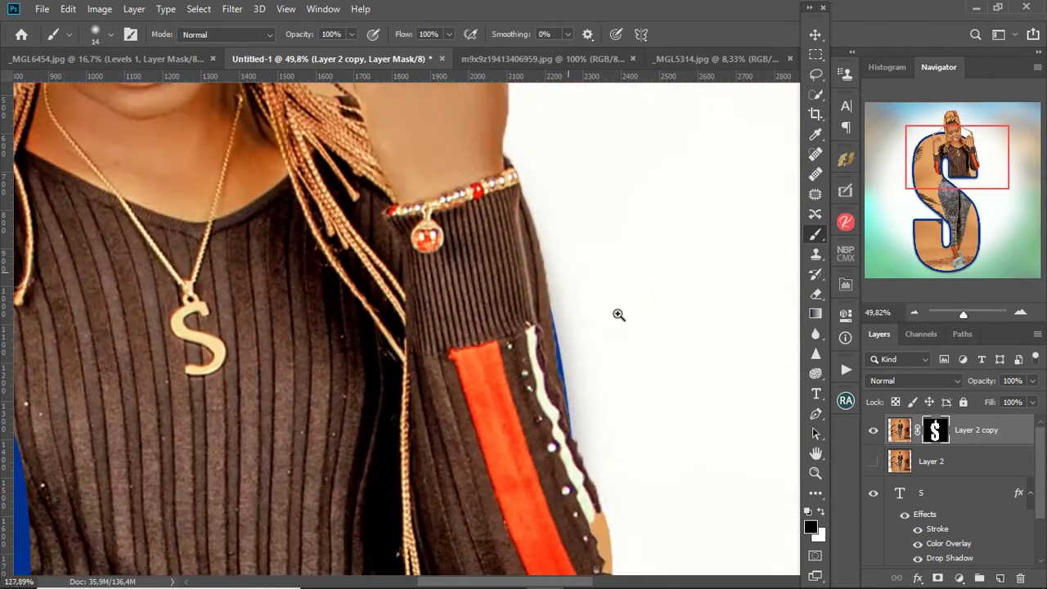
pyautogui.keyDown('alt'); pyautogui.scroll(-2, 619, 310); pyautogui.keyUp('alt')
pyautogui.scroll(-2, 598, 253)
pyautogui.scroll(-1, 606, 311)
pyautogui.scroll(-3, 614, 326)
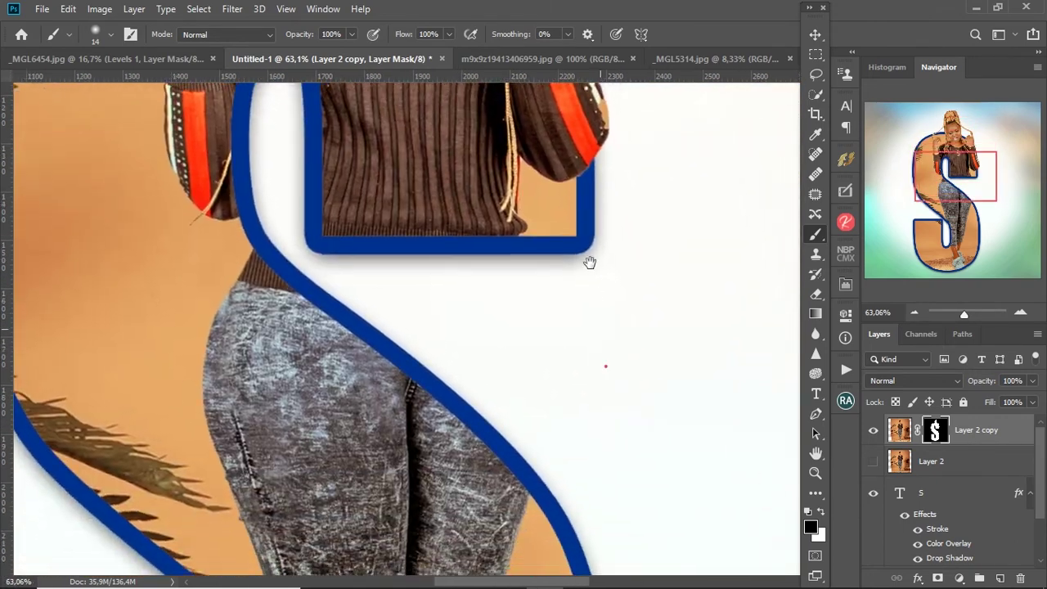
pyautogui.scroll(-3, 589, 262)
pyautogui.scroll(-3, 597, 226)
pyautogui.scroll(-2, 570, 275)
pyautogui.keyDown('alt'); pyautogui.scroll(-3, 572, 339); pyautogui.keyUp('alt')
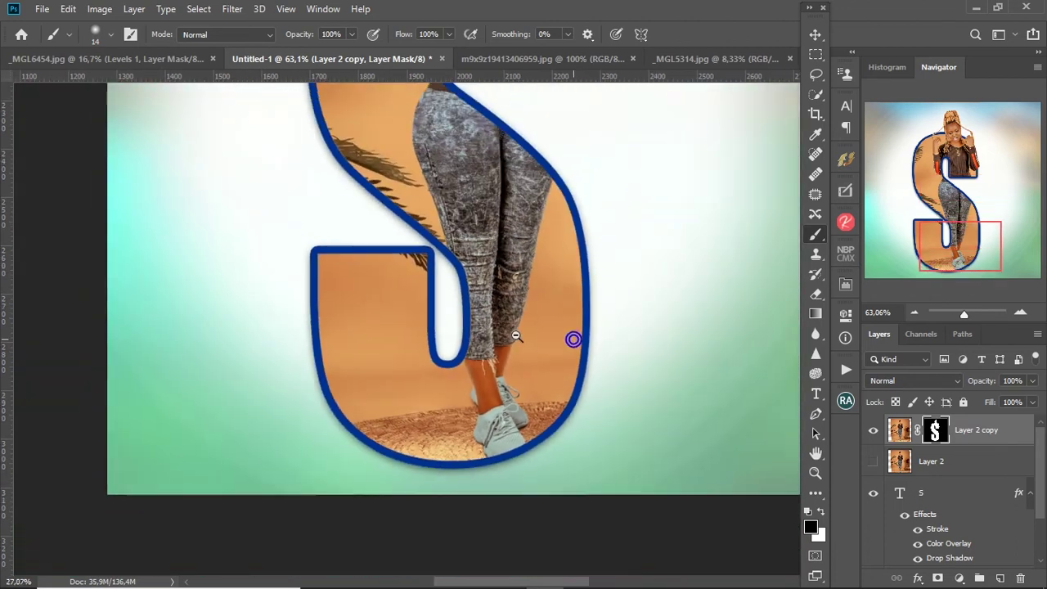
pyautogui.scroll(1, 532, 344)
pyautogui.keyDown('alt'); pyautogui.scroll(-2, 527, 393); pyautogui.keyUp('alt')
pyautogui.moveTo(504, 409); pyautogui.dragTo(466, 404)
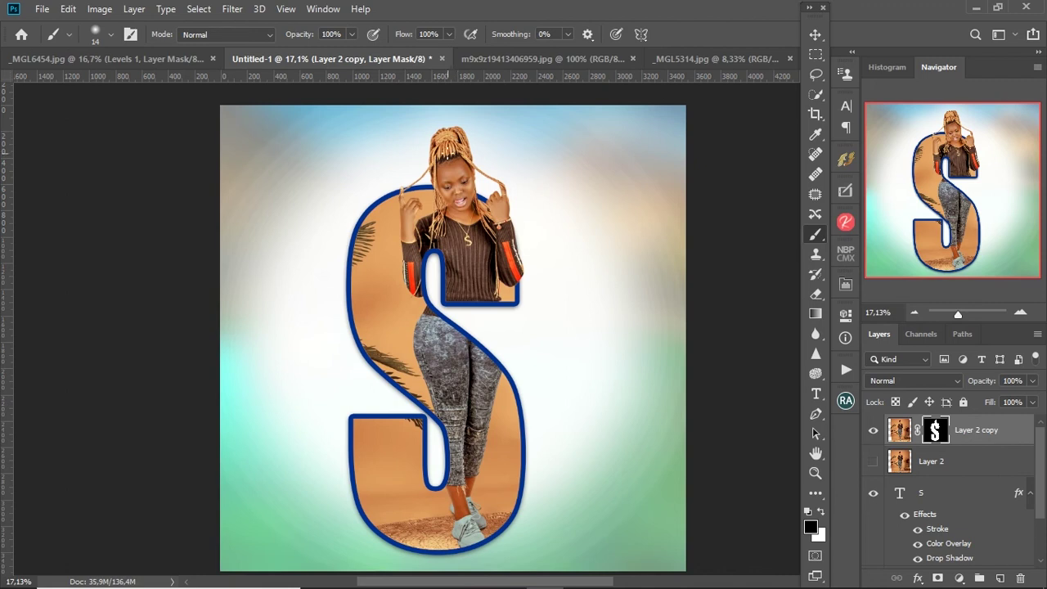
pyautogui.keyDown('alt'); pyautogui.scroll(4, 463, 131); pyautogui.keyUp('alt')
pyautogui.keyDown('alt'); pyautogui.scroll(2, 551, 152); pyautogui.keyUp('alt')
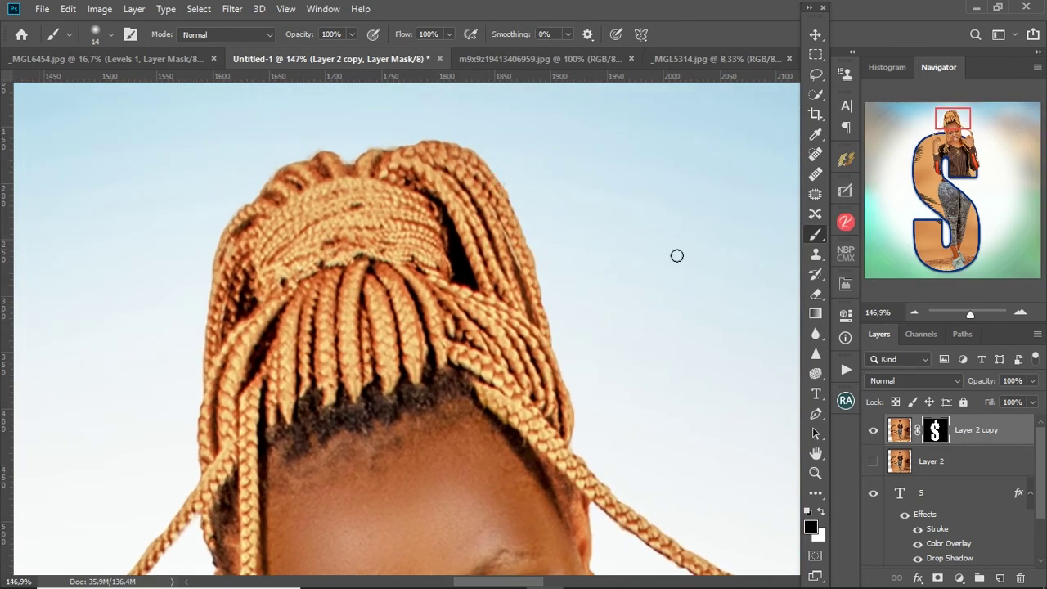
pyautogui.click(815, 334)
# Step: Set the Blur brush size to 32 px and bring the raised hair strand into view
pyautogui.rightClick(597, 335)
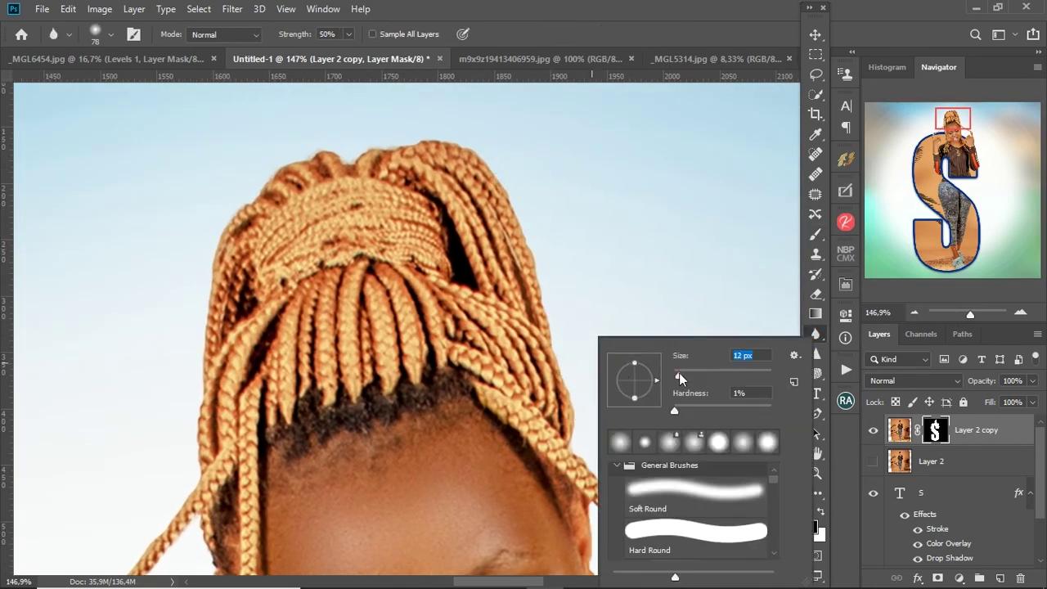
pyautogui.press('Escape')
pyautogui.rightClick(553, 366)
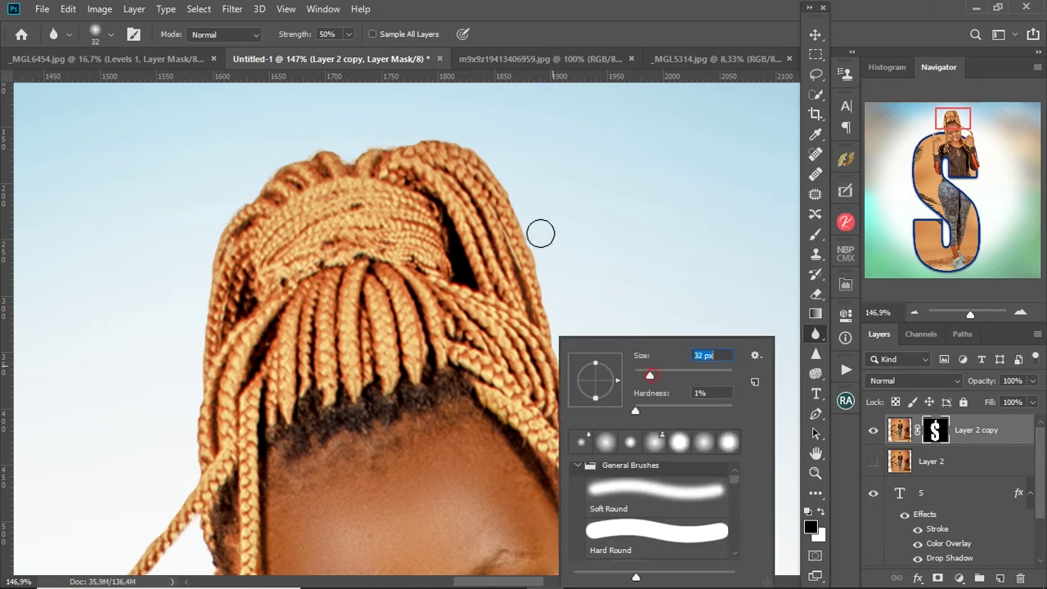
pyautogui.press('Return')
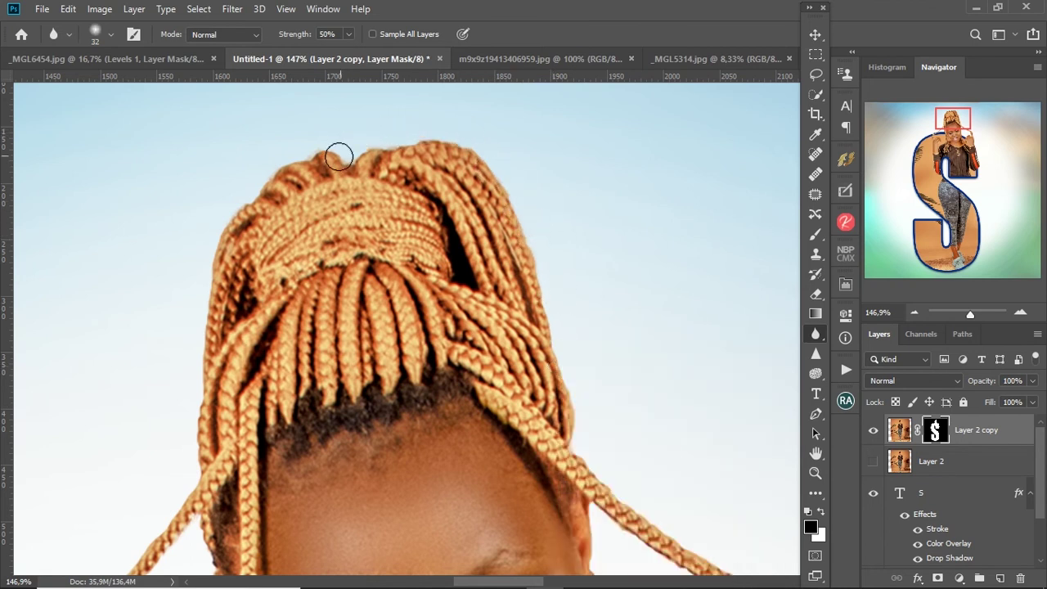
pyautogui.moveTo(188, 449); pyautogui.dragTo(214, 138)
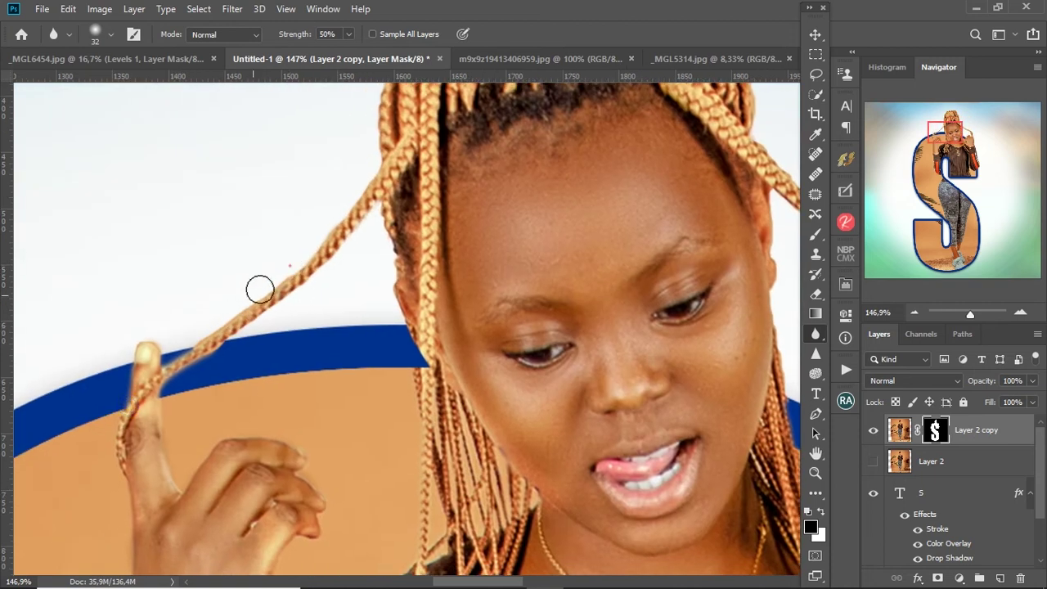
# Step: Blur away the stray specks along the hair strand and beside the raised finger
pyautogui.moveTo(200, 373); pyautogui.dragTo(351, 265)
pyautogui.scroll(-5, 396, 344)
pyautogui.scroll(5, 556, 327)
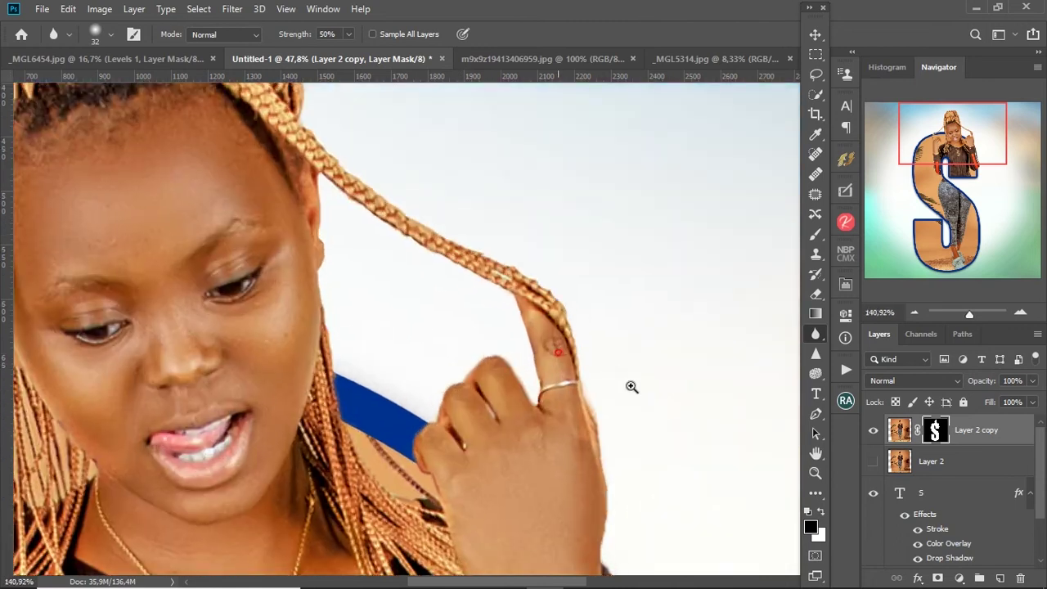
pyautogui.moveTo(548, 286); pyautogui.dragTo(466, 242)
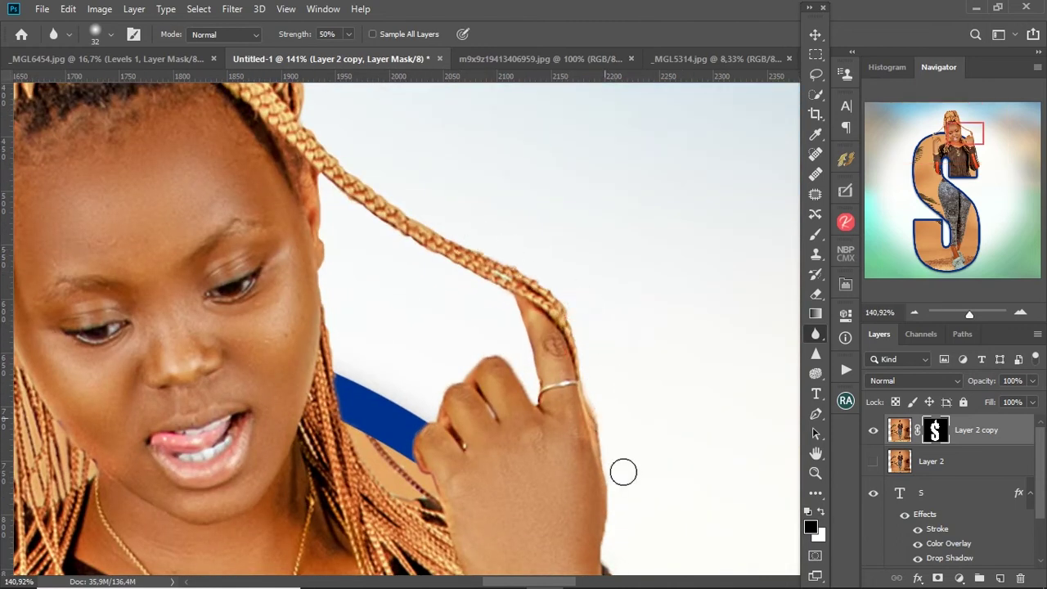
pyautogui.scroll(-3, 551, 273)
pyautogui.scroll(-1, 543, 271)
pyautogui.scroll(-4, 591, 487)
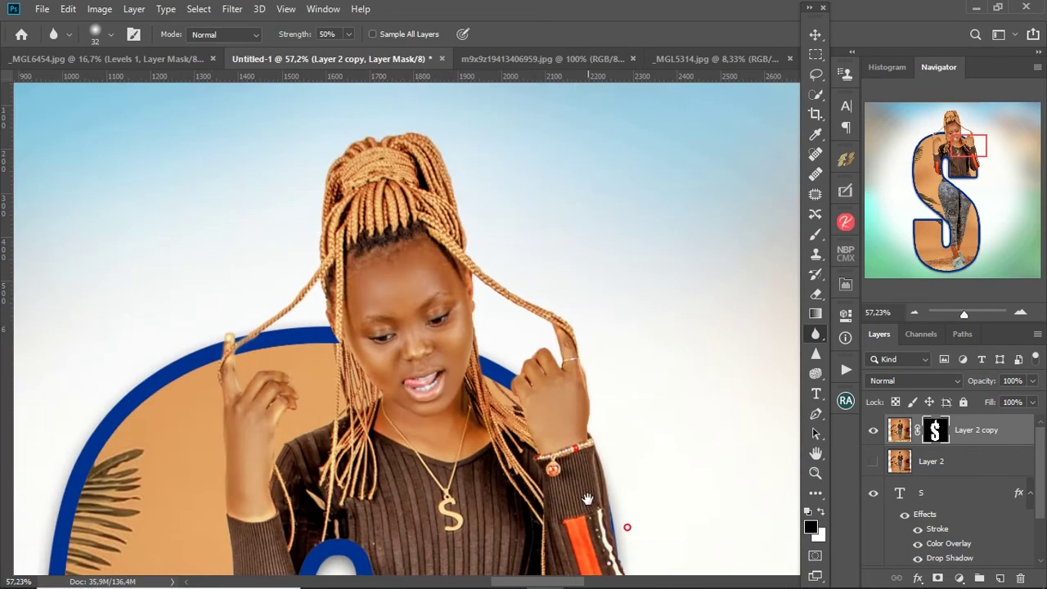
# Step: Pan and zoom around the torso and S loop to review the cleanup
pyautogui.moveTo(588, 499); pyautogui.dragTo(563, 380)
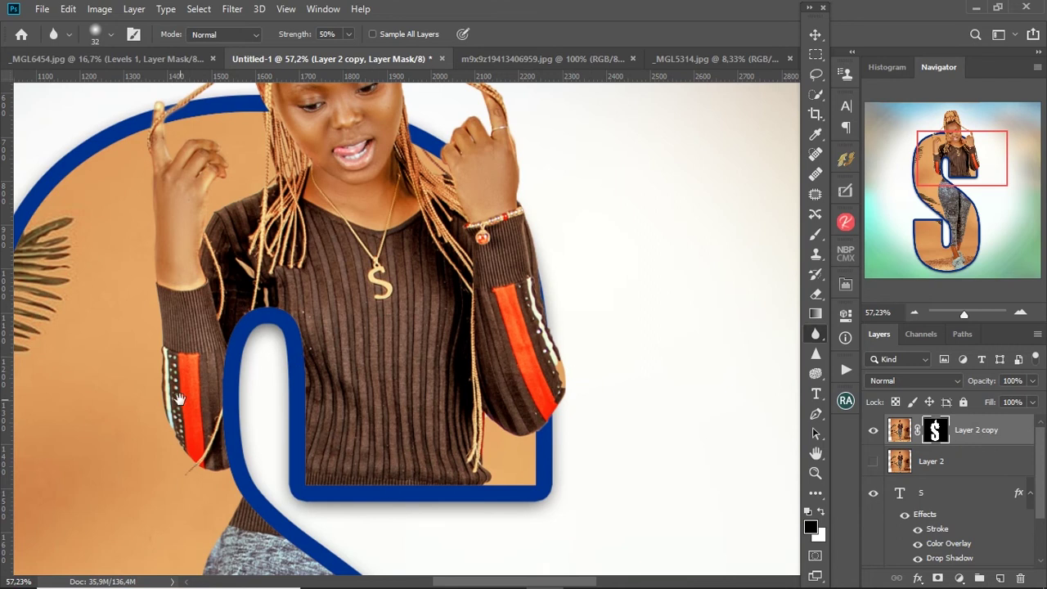
pyautogui.scroll(-3, 180, 400)
pyautogui.scroll(2, 212, 425)
pyautogui.scroll(-2, 215, 433)
pyautogui.scroll(-2, 253, 406)
pyautogui.moveTo(255, 406); pyautogui.dragTo(251, 364)
pyautogui.scroll(1, 303, 254)
pyautogui.scroll(3, 327, 278)
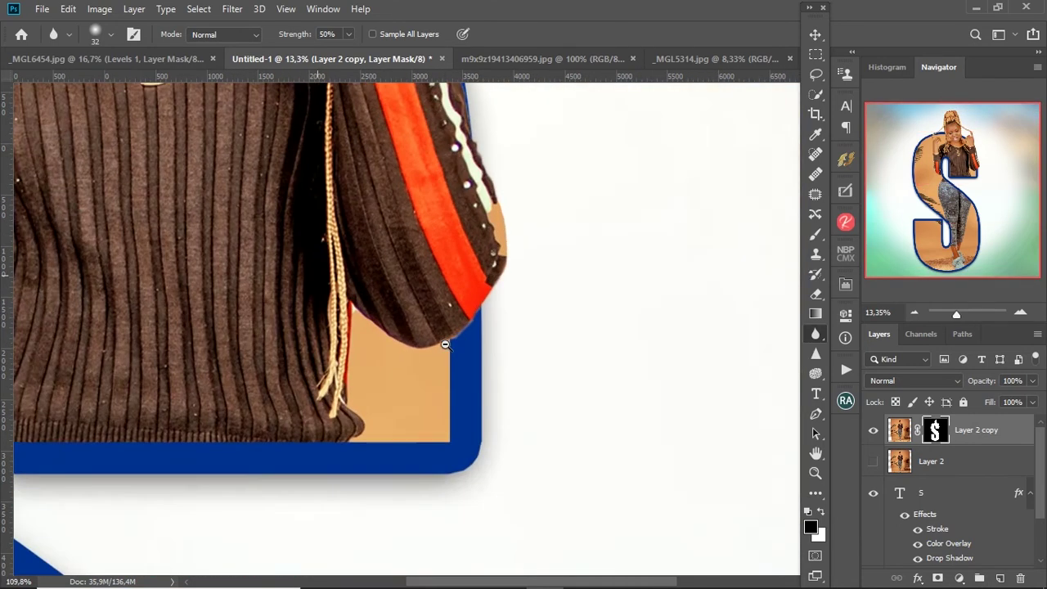
pyautogui.scroll(2, 368, 327)
pyautogui.scroll(5, 408, 379)
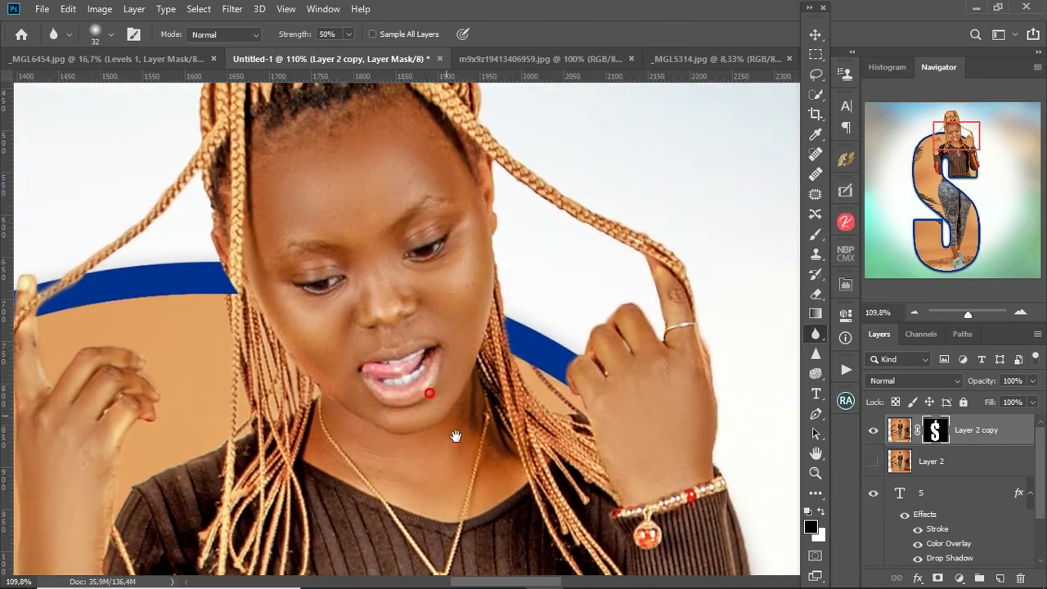
pyautogui.scroll(-5, 368, 287)
pyautogui.scroll(1, 431, 253)
pyautogui.scroll(3, 431, 252)
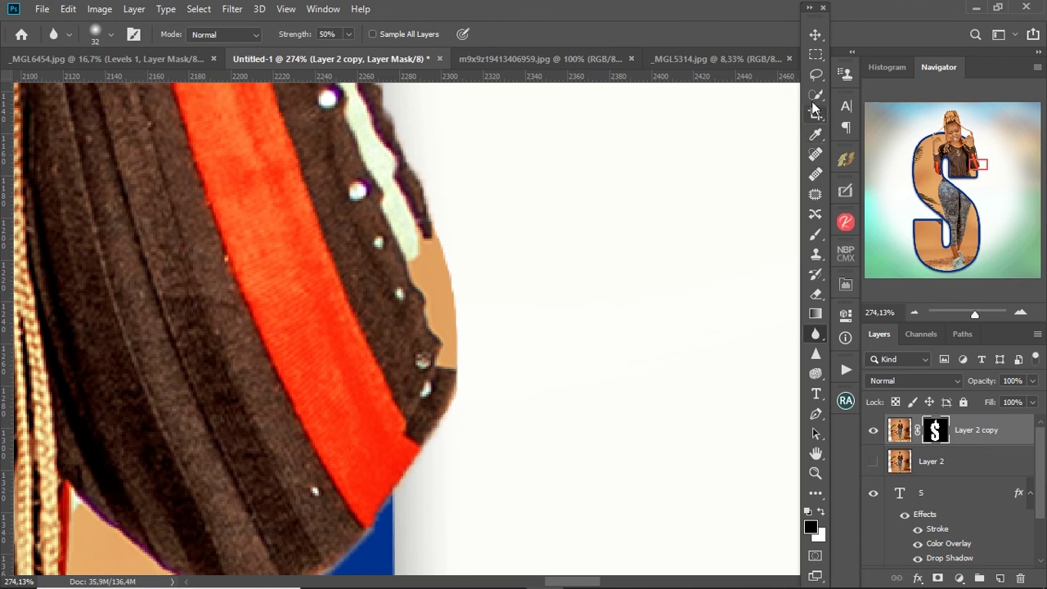
# Step: Quick Select the orange gap at the sleeve edge on Layer 2 copy's image with a 5 px brush
pyautogui.click(816, 92)
pyautogui.rightClick(483, 285)
pyautogui.press('Escape')
pyautogui.moveTo(514, 256)
pyautogui.mouseDown()
pyautogui.moveTo(428, 266)
pyautogui.moveTo(444, 342)
pyautogui.mouseUp()
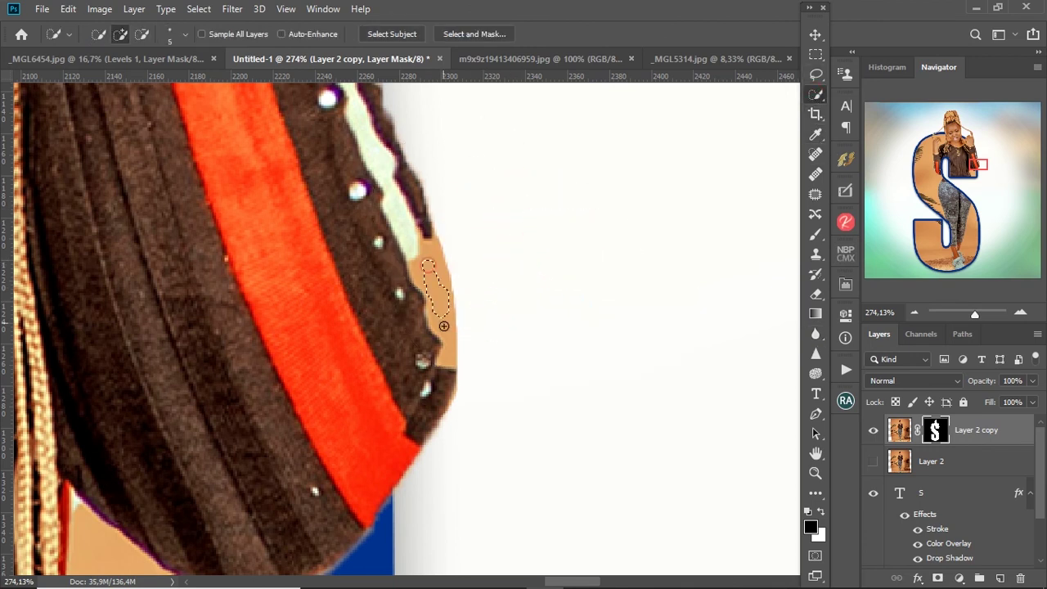
pyautogui.click(900, 431)
pyautogui.moveTo(432, 274); pyautogui.dragTo(437, 254)
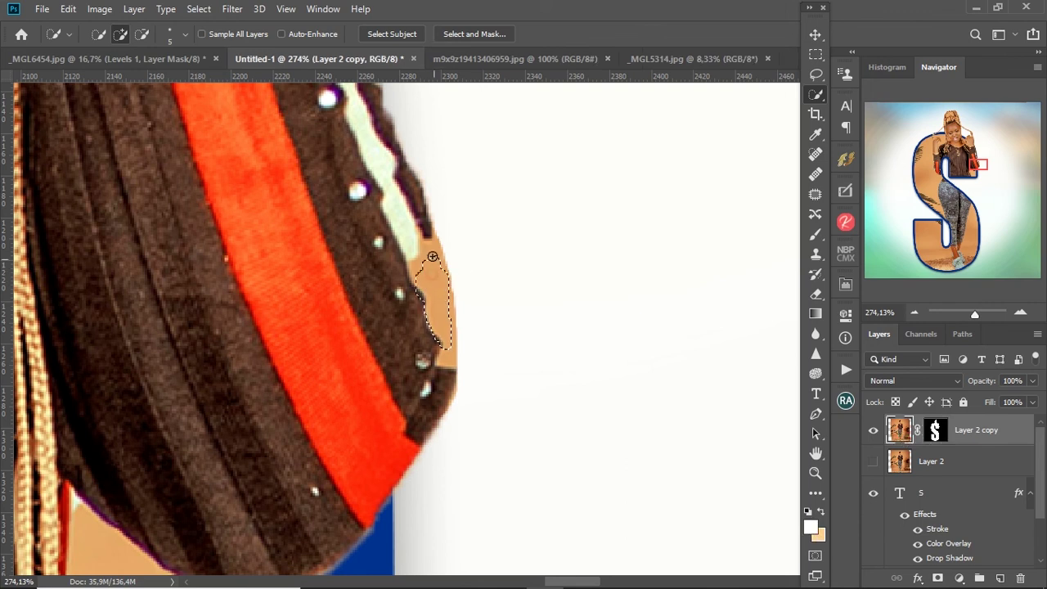
pyautogui.moveTo(446, 363); pyautogui.dragTo(433, 237)
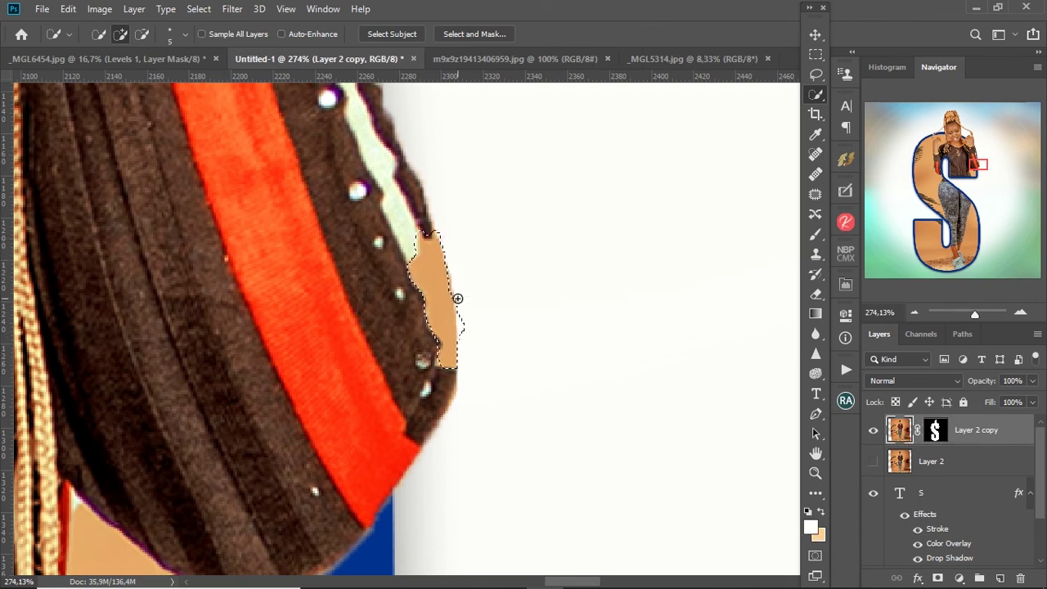
pyautogui.keyDown('alt'); pyautogui.click(463, 331); pyautogui.keyUp('alt')
# Step: Sample the sleeve's dark brown and paint over the selected orange gap
pyautogui.click(815, 234)
pyautogui.keyDown('alt'); pyautogui.click(399, 282); pyautogui.keyUp('alt')
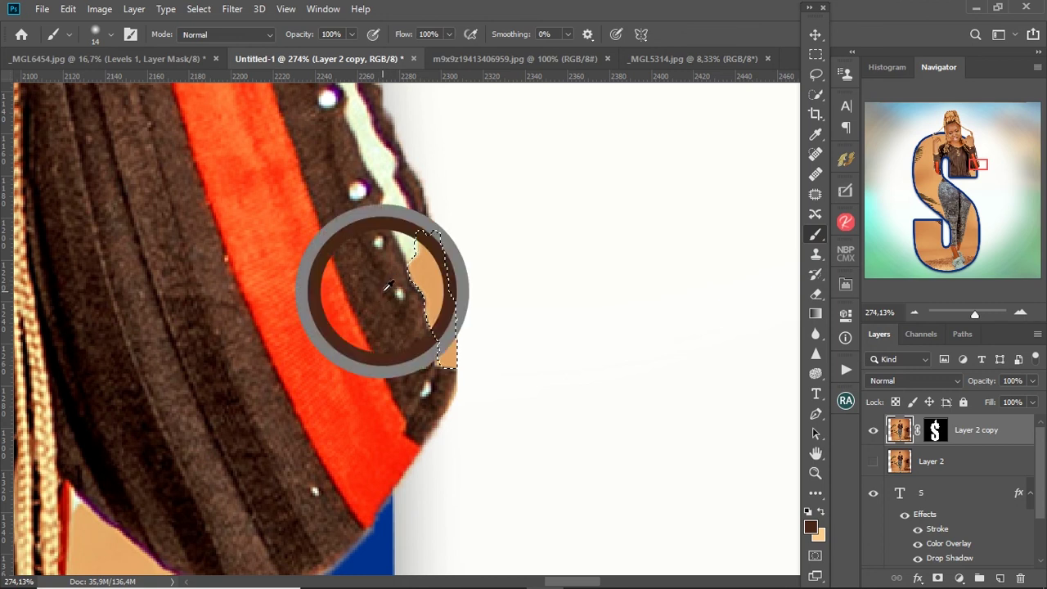
pyautogui.moveTo(425, 255)
pyautogui.mouseDown()
pyautogui.moveTo(444, 338)
pyautogui.moveTo(417, 278)
pyautogui.moveTo(443, 230)
pyautogui.mouseUp()
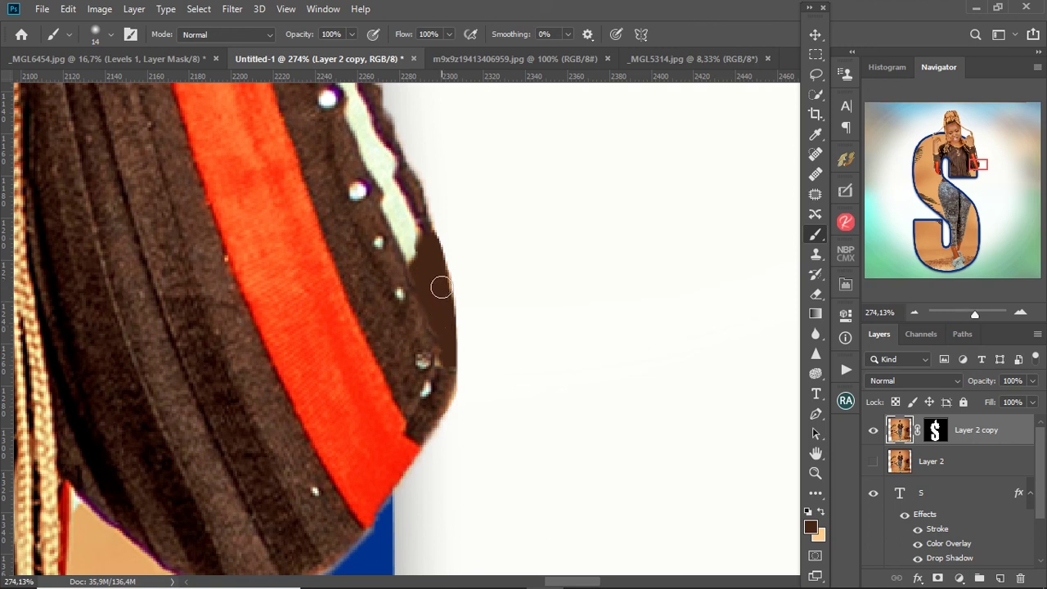
pyautogui.scroll(-2, 438, 274)
pyautogui.scroll(-2, 458, 286)
pyautogui.scroll(-2, 507, 310)
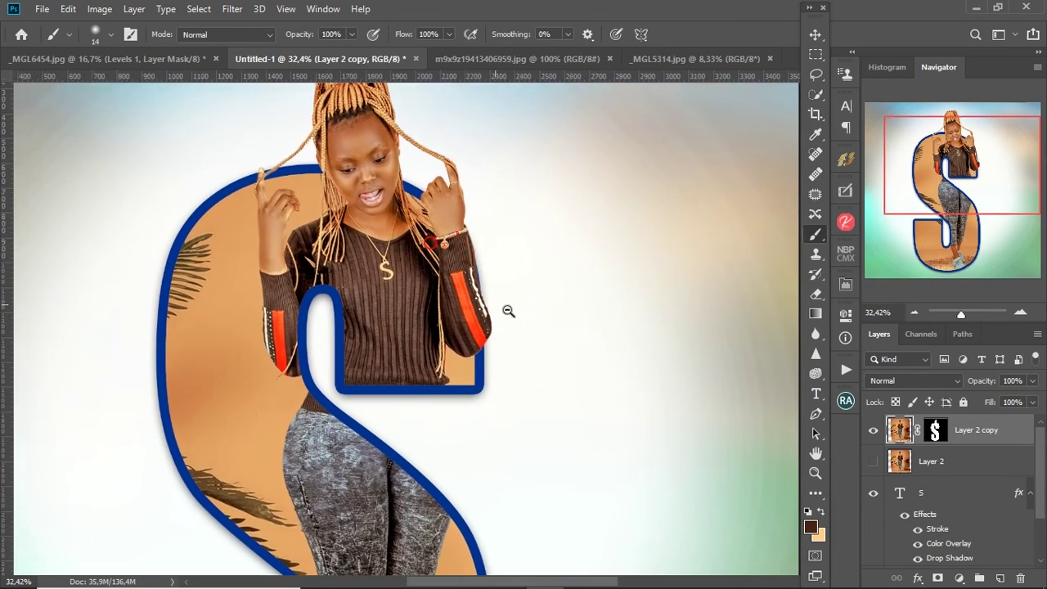
pyautogui.scroll(-2, 472, 309)
pyautogui.moveTo(472, 309); pyautogui.dragTo(465, 294)
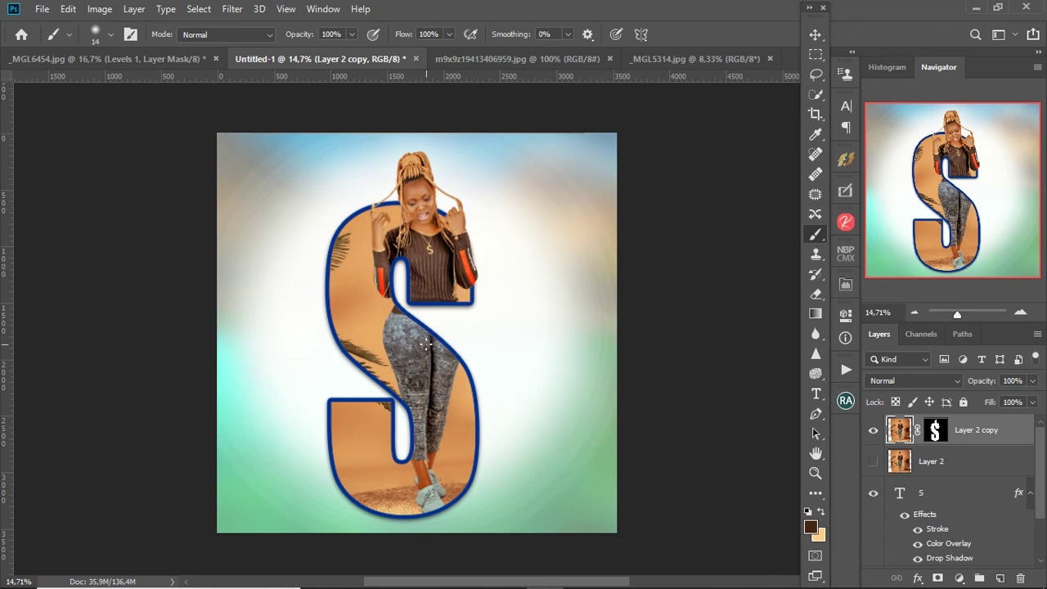
pyautogui.press('v')
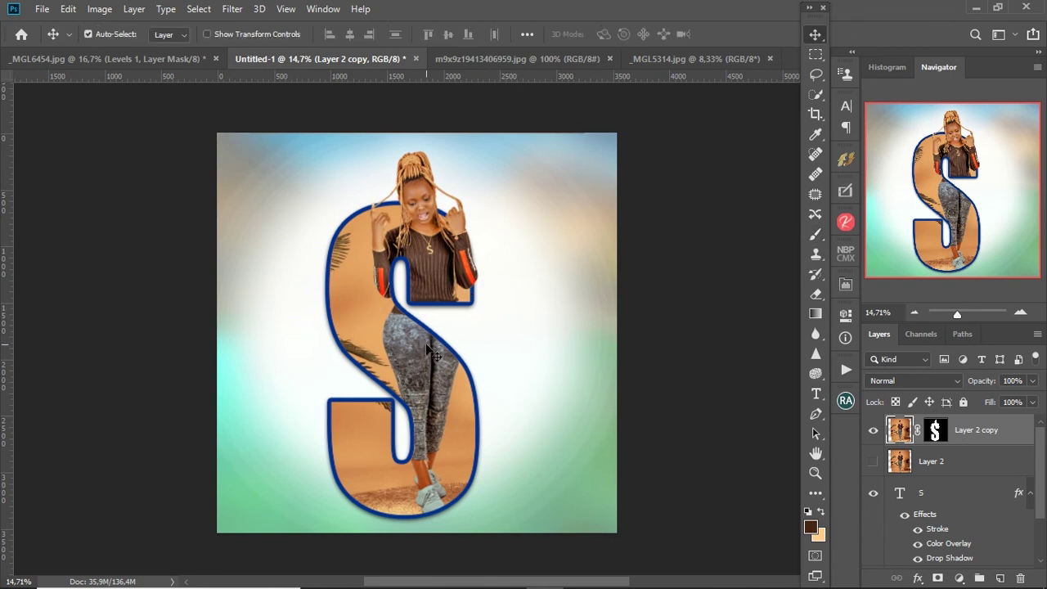
pyautogui.scroll(4, 470, 279)
pyautogui.scroll(-2, 567, 362)
pyautogui.scroll(-2, 508, 335)
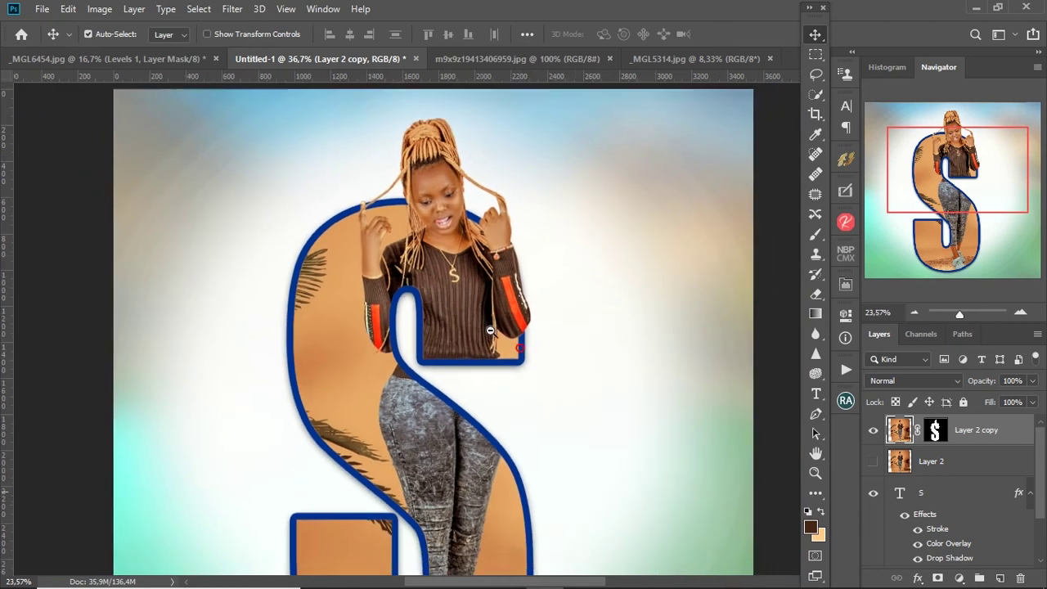
pyautogui.scroll(-1, 491, 312)
pyautogui.scroll(-1, 490, 312)
pyautogui.moveTo(471, 294); pyautogui.dragTo(440, 295)
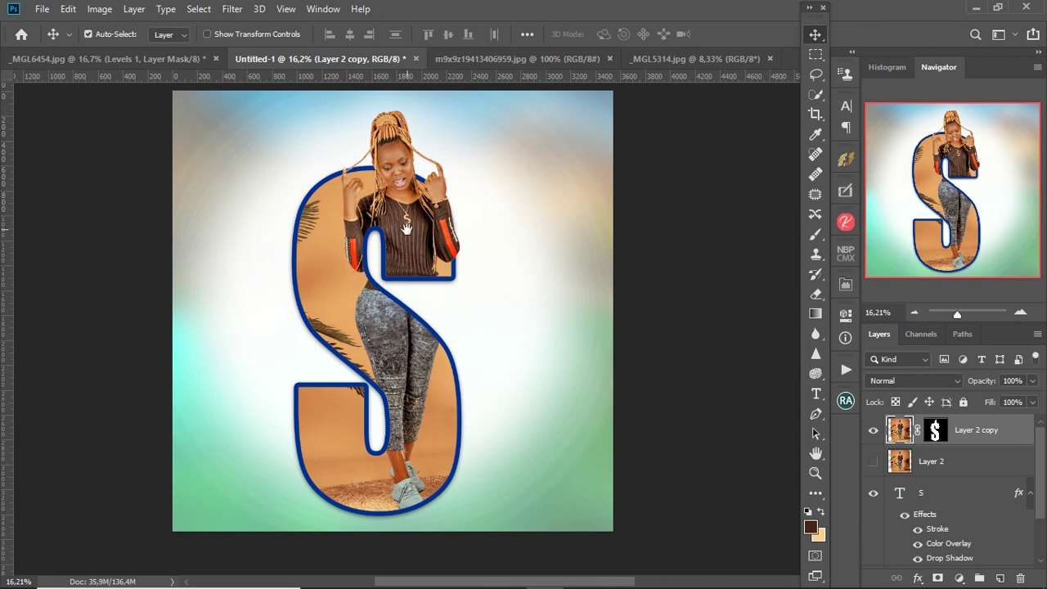
pyautogui.scroll(-1, 407, 228)
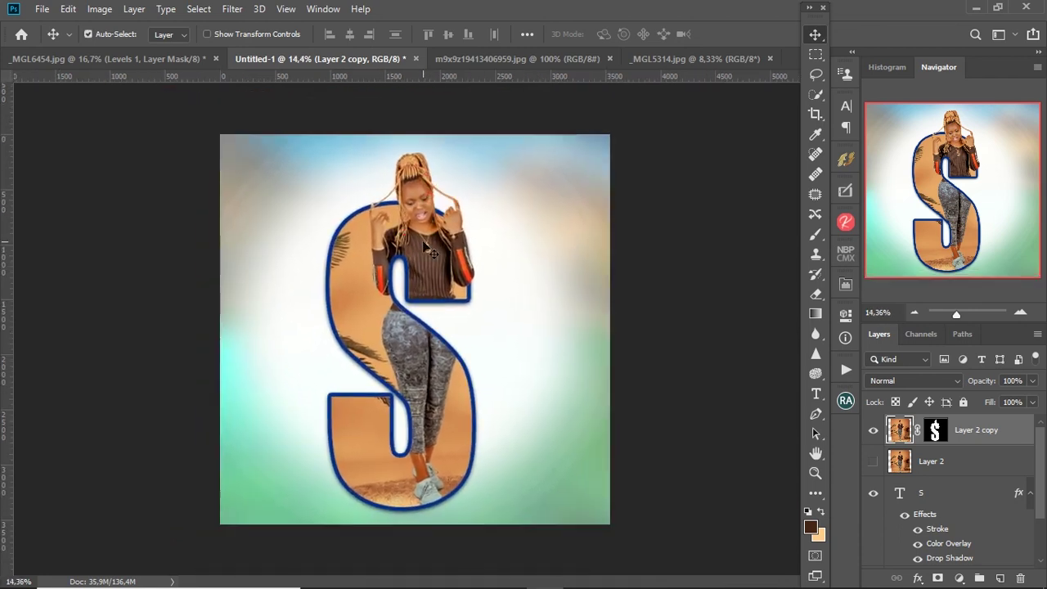